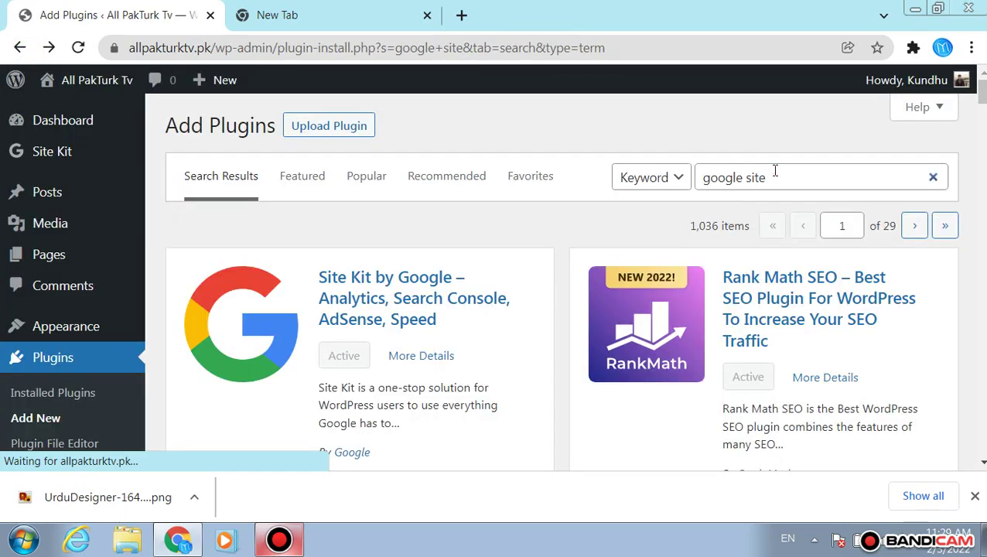
- Replace the plugin directory search "google site" with a search for "Ultimate Addons for Gutenberg"
{"action": "triple_click", "coordinate": [775, 171]}
{"action": "key", "text": "BackSpace"}
{"action": "scroll", "coordinate": [776, 171], "scroll_direction": "down", "scroll_amount": 10}
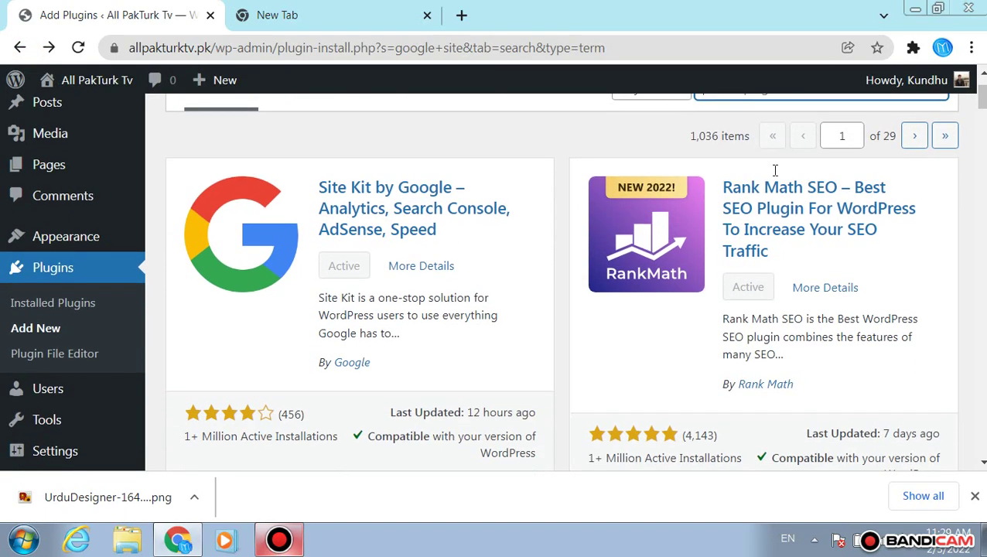
{"action": "scroll", "coordinate": [776, 176], "scroll_direction": "down", "scroll_amount": 3}
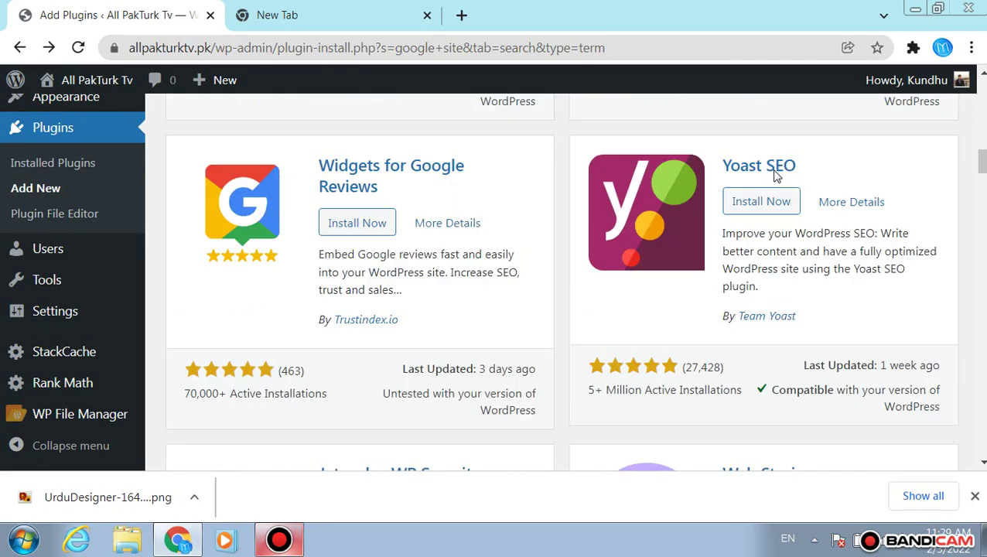
{"action": "scroll", "coordinate": [777, 176], "scroll_direction": "up", "scroll_amount": 8}
{"action": "scroll", "coordinate": [776, 176], "scroll_direction": "up", "scroll_amount": 5}
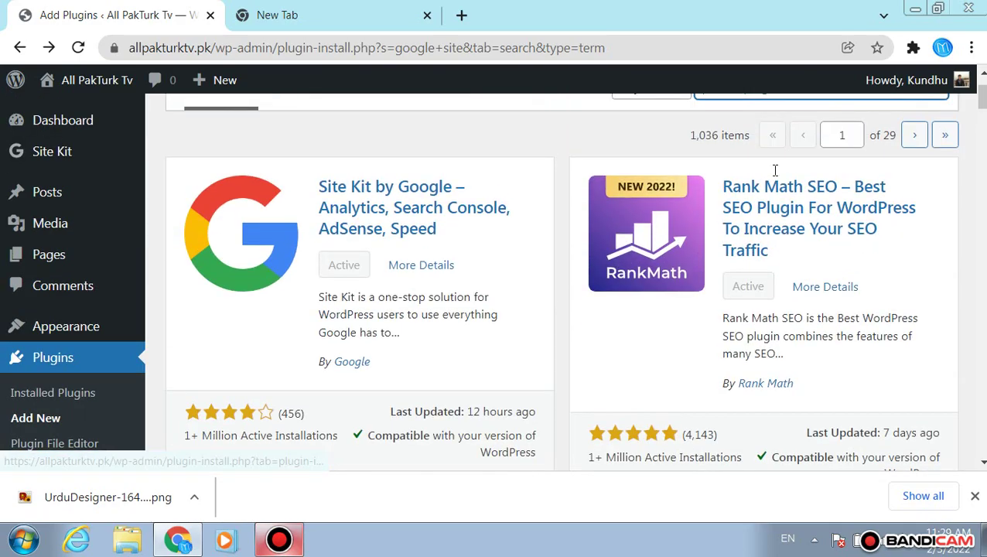
{"action": "left_click", "coordinate": [766, 171]}
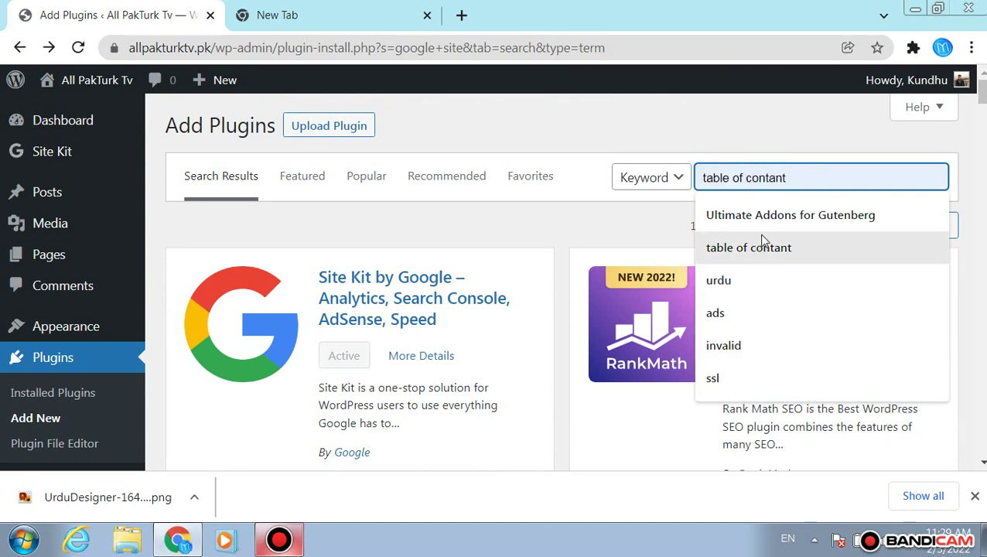
{"action": "left_click", "coordinate": [771, 212]}
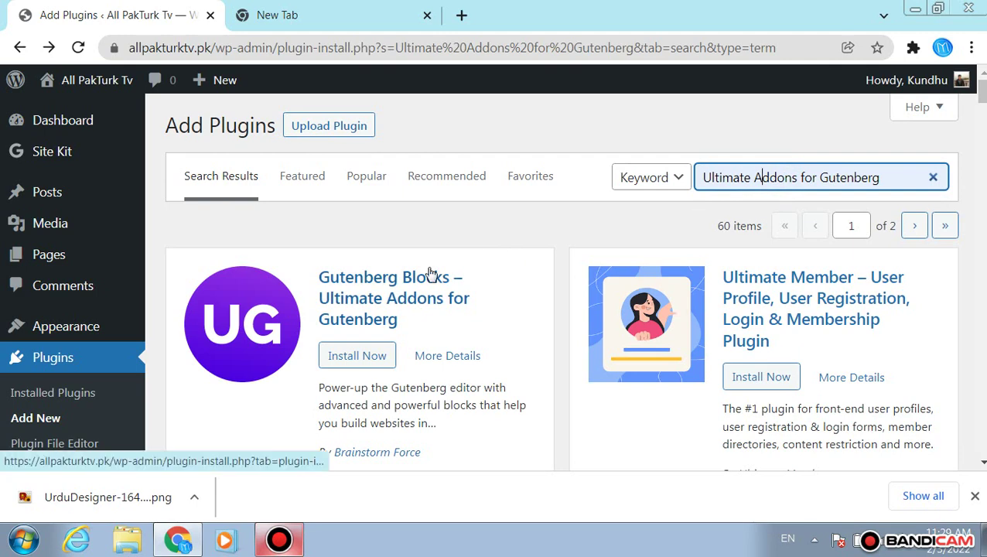
- Install and activate the Gutenberg Blocks – Ultimate Addons for Gutenberg plugin by Brainstorm Force
{"action": "scroll", "coordinate": [414, 341], "scroll_direction": "down", "scroll_amount": 2}
{"action": "left_click", "coordinate": [374, 177]}
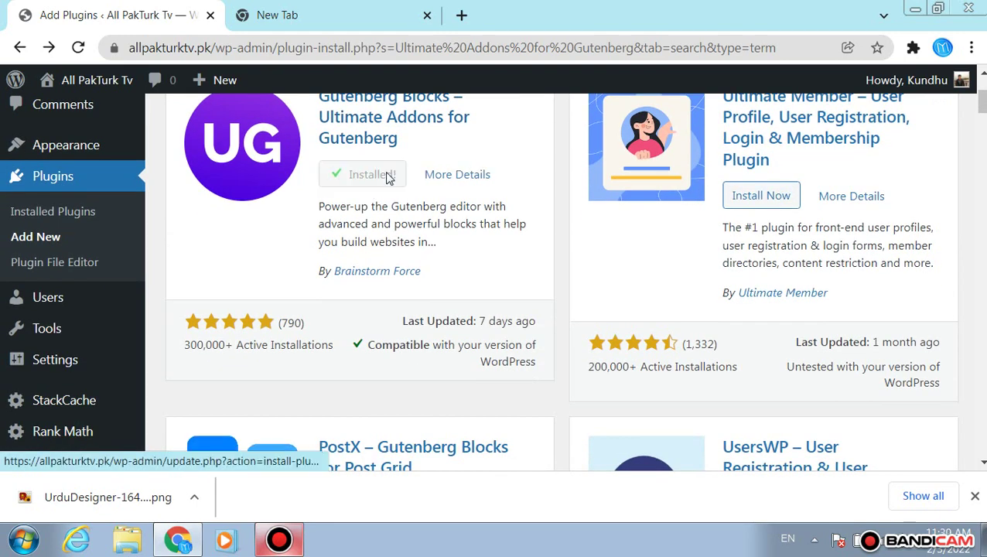
{"action": "left_click", "coordinate": [376, 177]}
{"action": "scroll", "coordinate": [375, 177], "scroll_direction": "down", "scroll_amount": 7}
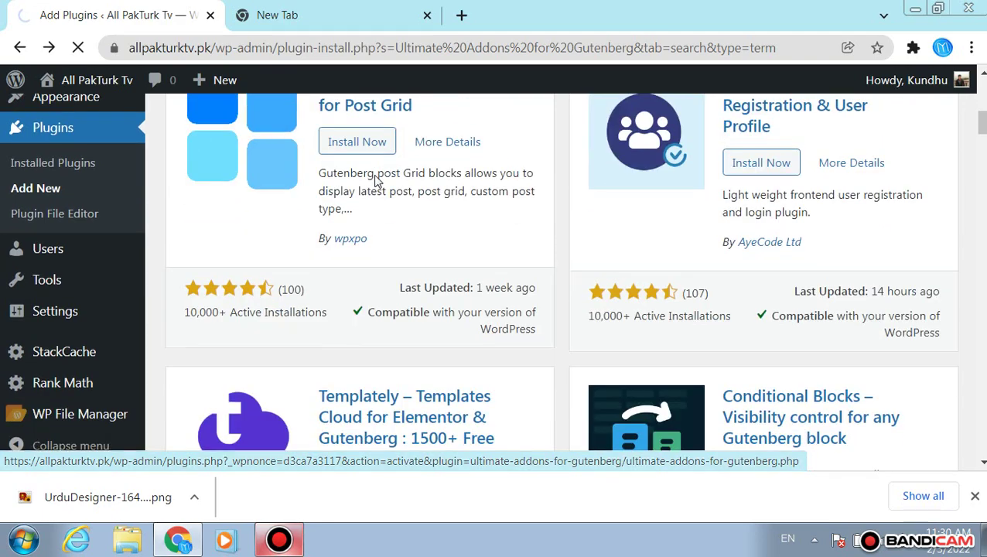
{"action": "scroll", "coordinate": [464, 232], "scroll_direction": "down", "scroll_amount": 8}
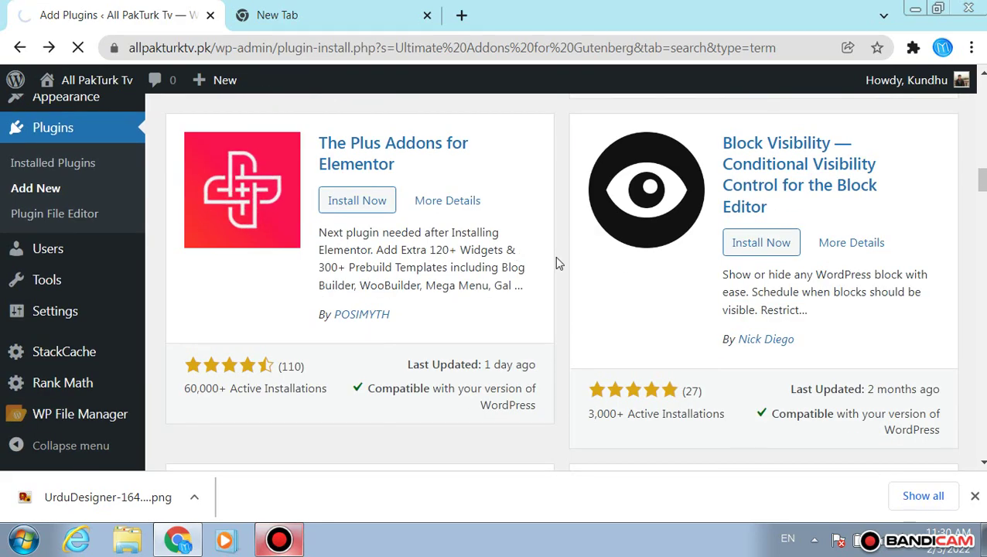
{"action": "scroll", "coordinate": [556, 263], "scroll_direction": "up", "scroll_amount": 15}
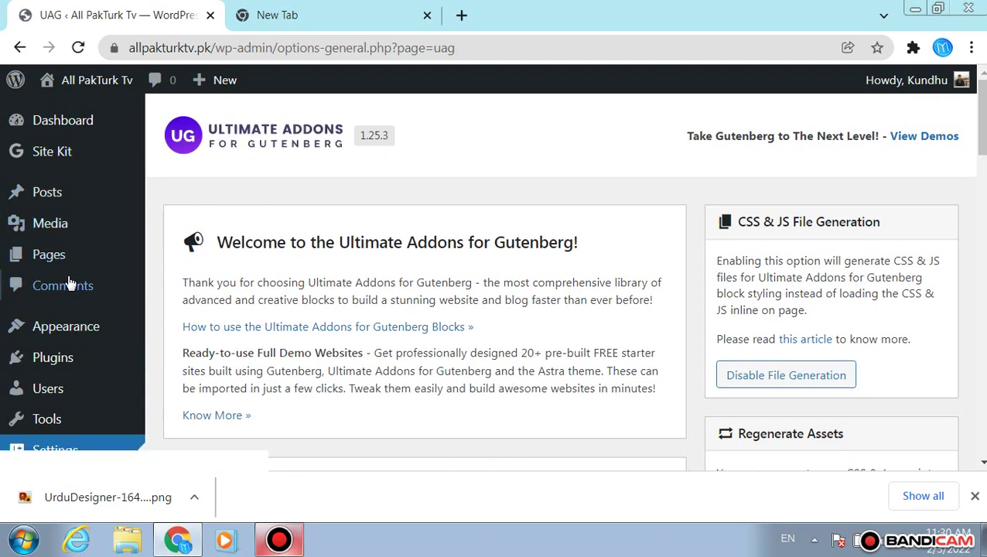
- Return to adding a new plugin, search the directory for "402" and look through the results
{"action": "mouse_move", "coordinate": [62, 352]}
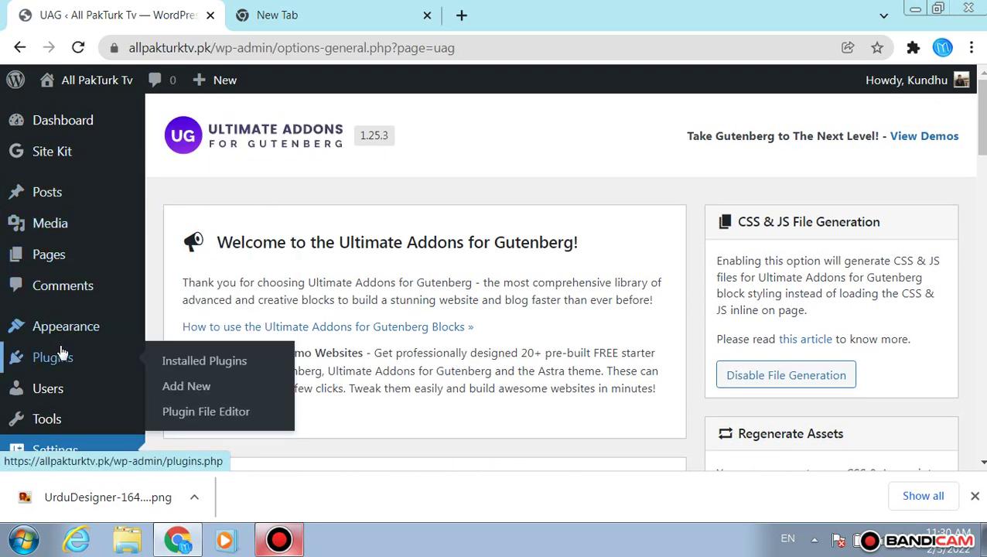
{"action": "left_click", "coordinate": [161, 387]}
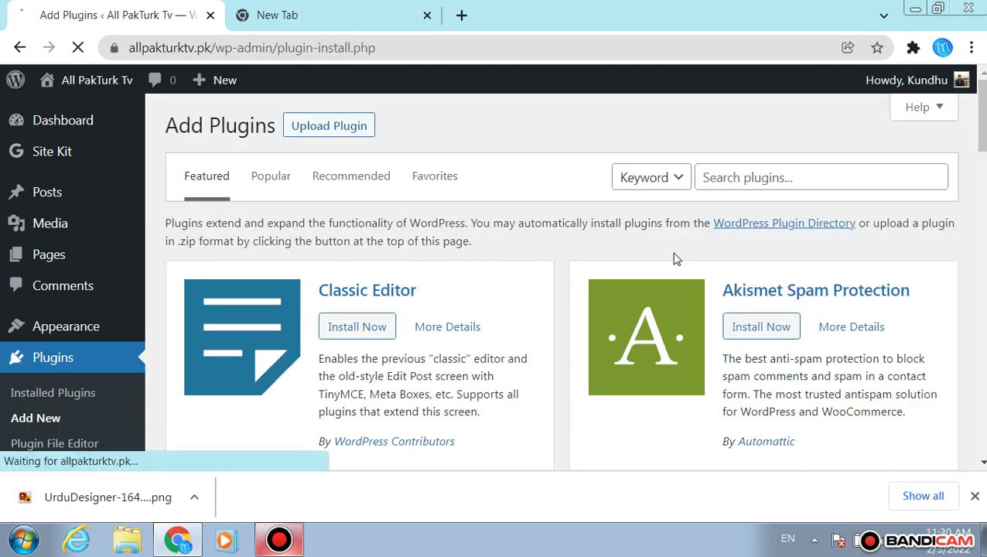
{"action": "left_click", "coordinate": [762, 179]}
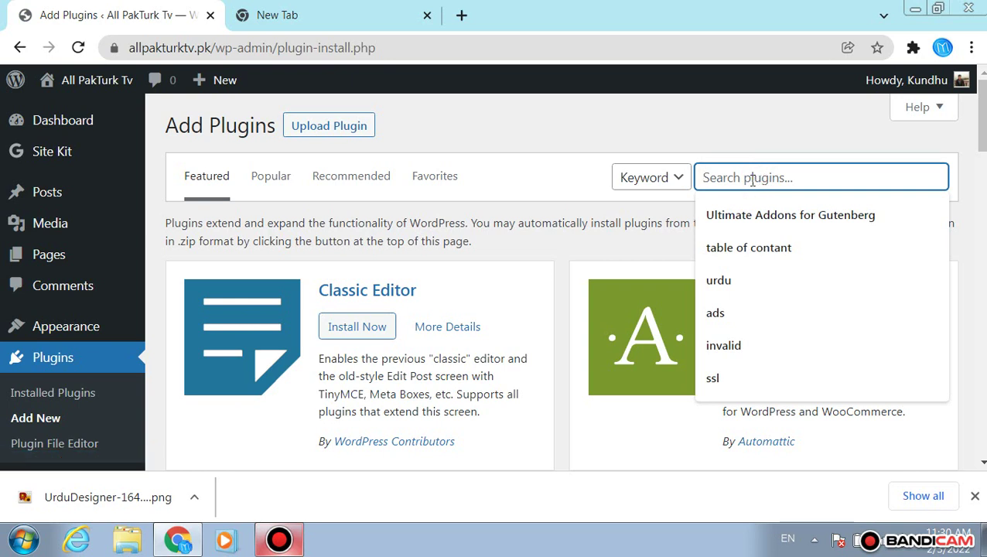
{"action": "type", "text": "04"}
{"action": "key", "text": "BackSpace"}
{"action": "key", "text": "BackSpace"}
{"action": "type", "text": "4023"}
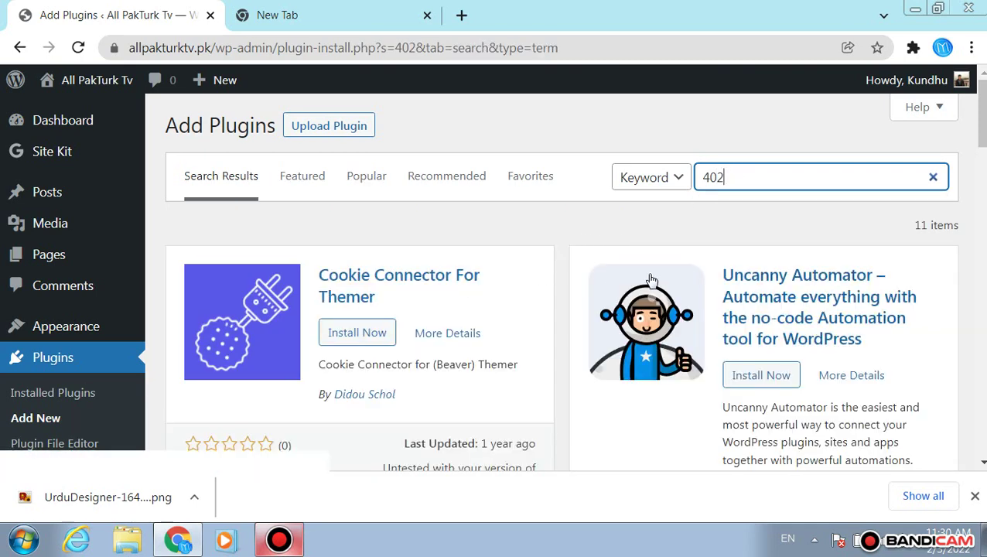
{"action": "scroll", "coordinate": [650, 281], "scroll_direction": "down", "scroll_amount": 2}
{"action": "scroll", "coordinate": [649, 281], "scroll_direction": "down", "scroll_amount": 9}
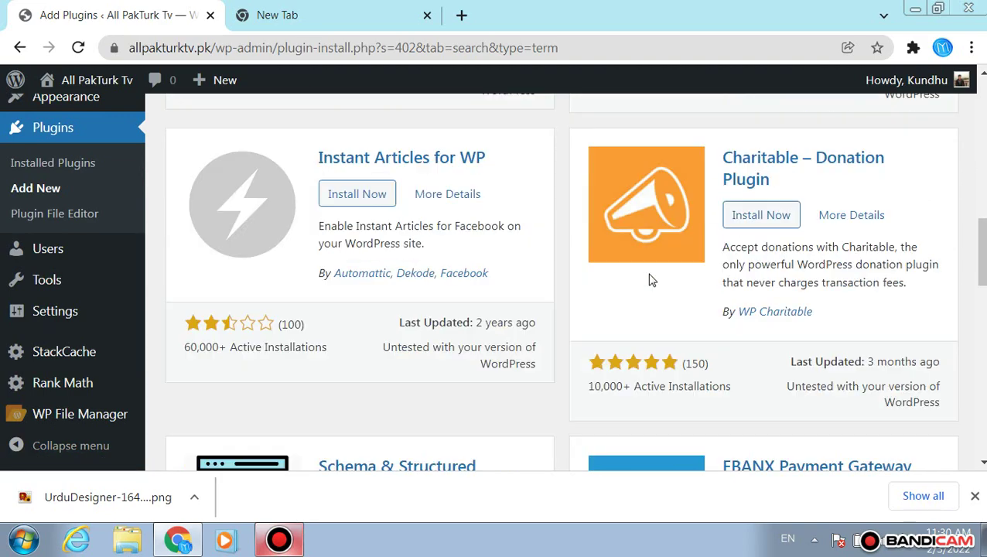
{"action": "scroll", "coordinate": [650, 281], "scroll_direction": "up", "scroll_amount": 1}
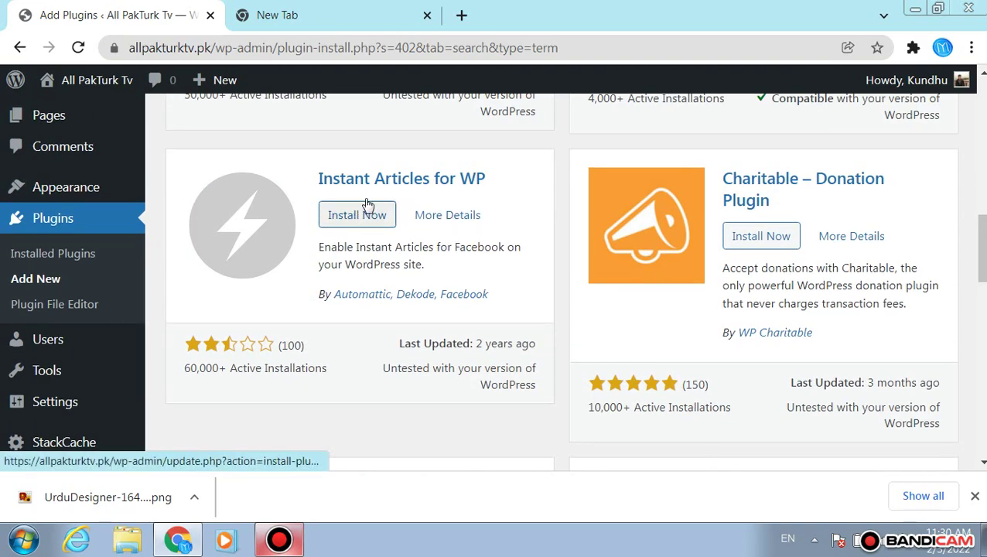
{"action": "scroll", "coordinate": [508, 255], "scroll_direction": "down", "scroll_amount": 11}
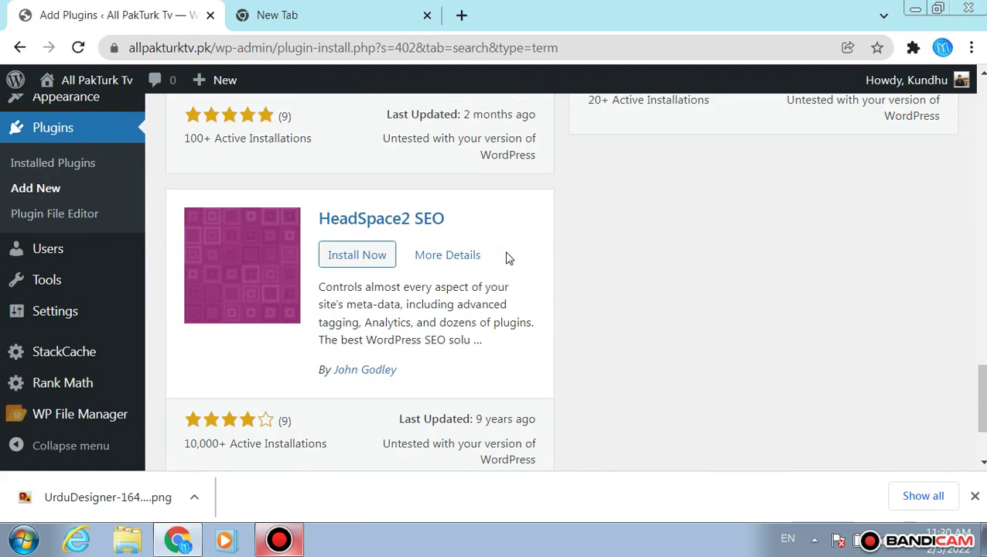
{"action": "scroll", "coordinate": [508, 257], "scroll_direction": "up", "scroll_amount": 5}
{"action": "scroll", "coordinate": [508, 258], "scroll_direction": "up", "scroll_amount": 10}
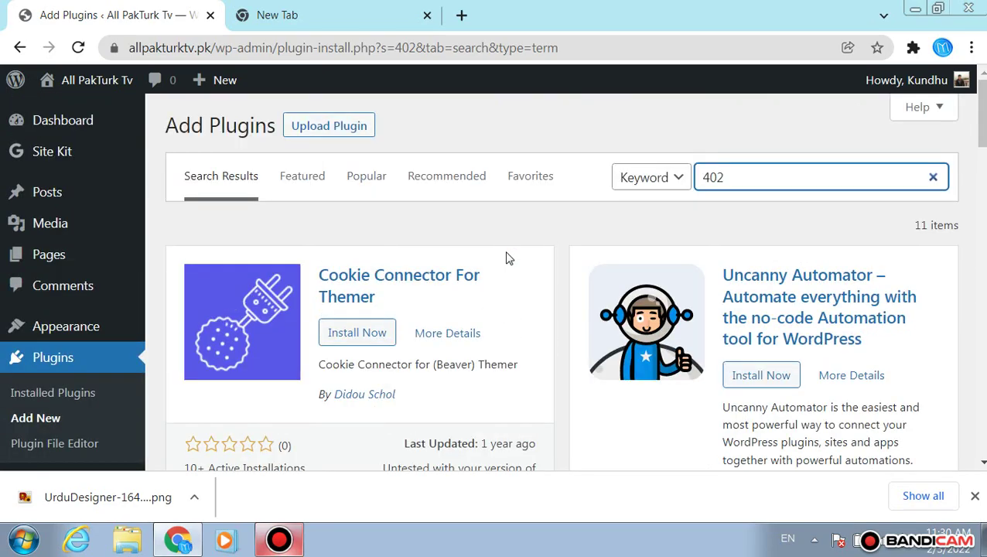
- Go back to the Ultimate Addons for Gutenberg settings page and review its options and block list
{"action": "left_click", "coordinate": [20, 48]}
{"action": "scroll", "coordinate": [713, 261], "scroll_direction": "down", "scroll_amount": 5}
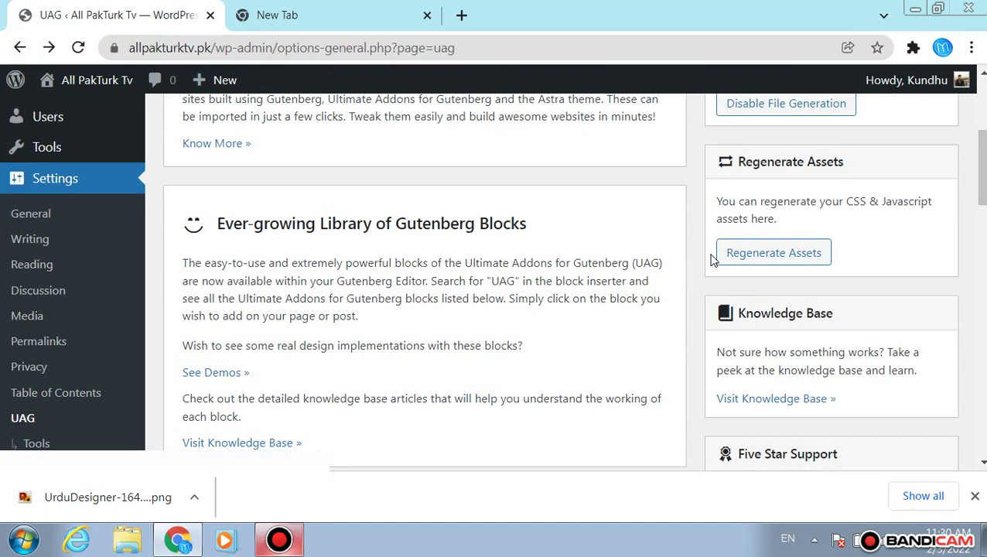
{"action": "scroll", "coordinate": [480, 287], "scroll_direction": "up", "scroll_amount": 1}
{"action": "scroll", "coordinate": [214, 313], "scroll_direction": "down", "scroll_amount": 3}
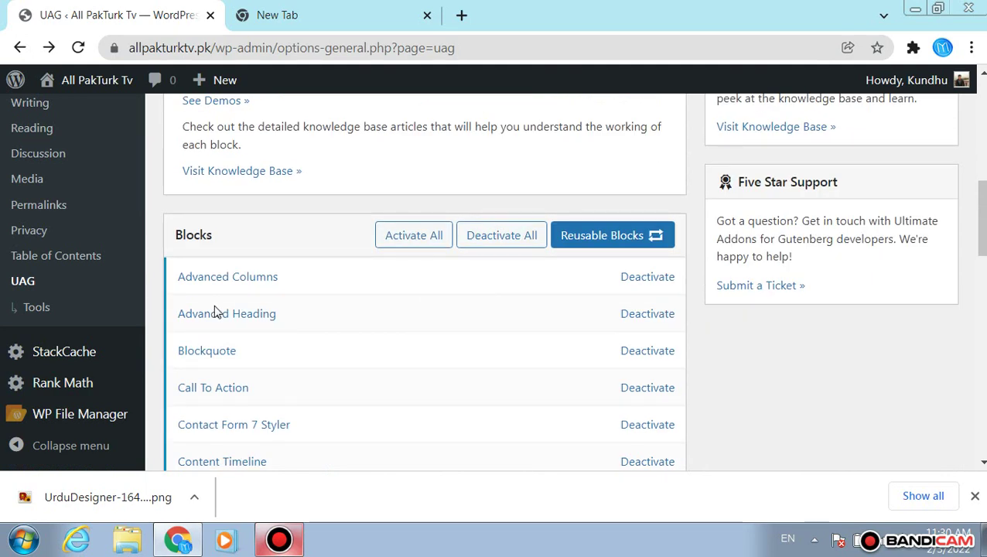
{"action": "scroll", "coordinate": [214, 313], "scroll_direction": "up", "scroll_amount": 7}
- Go to the page for adding plugins, then install and activate Akismet Spam Protection from the featured plugins
{"action": "mouse_move", "coordinate": [77, 329]}
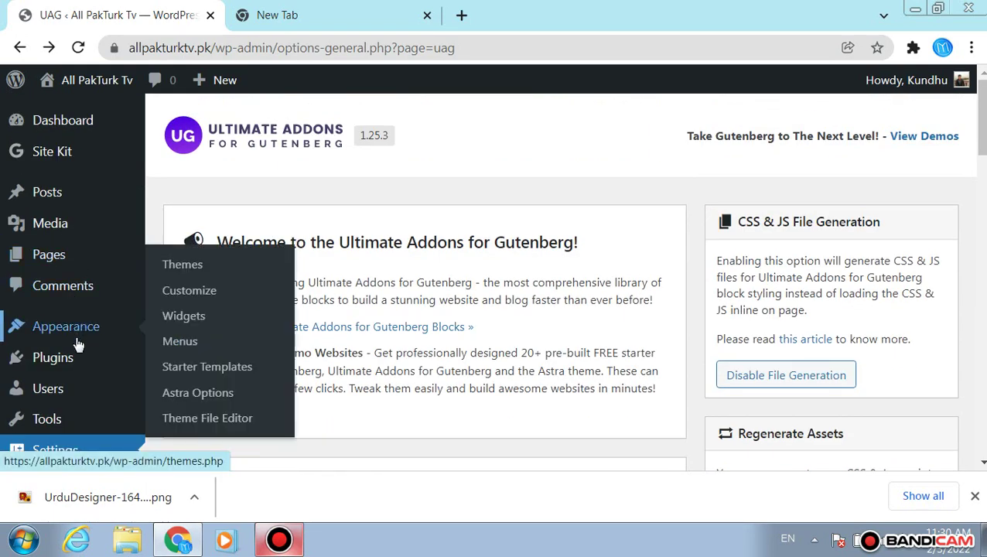
{"action": "mouse_move", "coordinate": [77, 353]}
{"action": "left_click", "coordinate": [180, 384]}
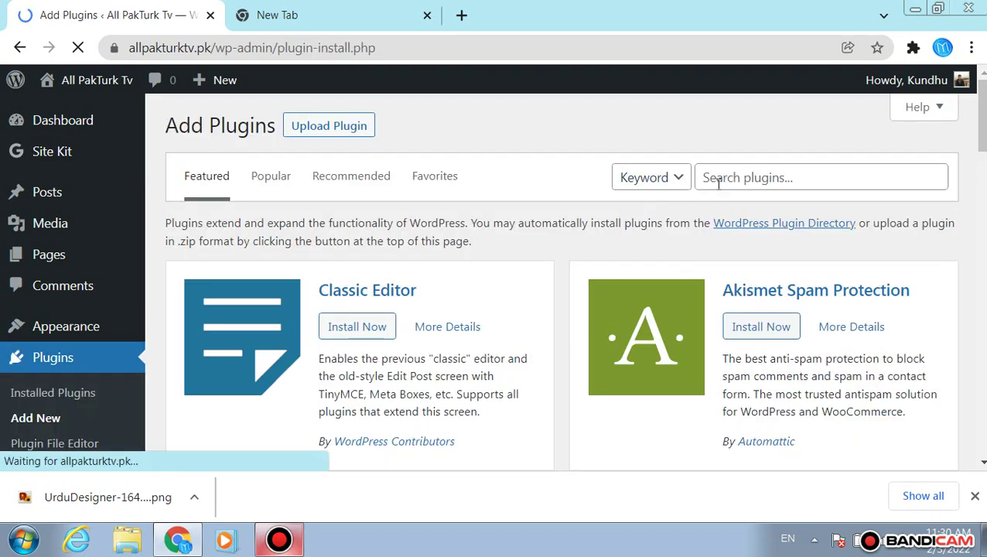
{"action": "left_click", "coordinate": [718, 180]}
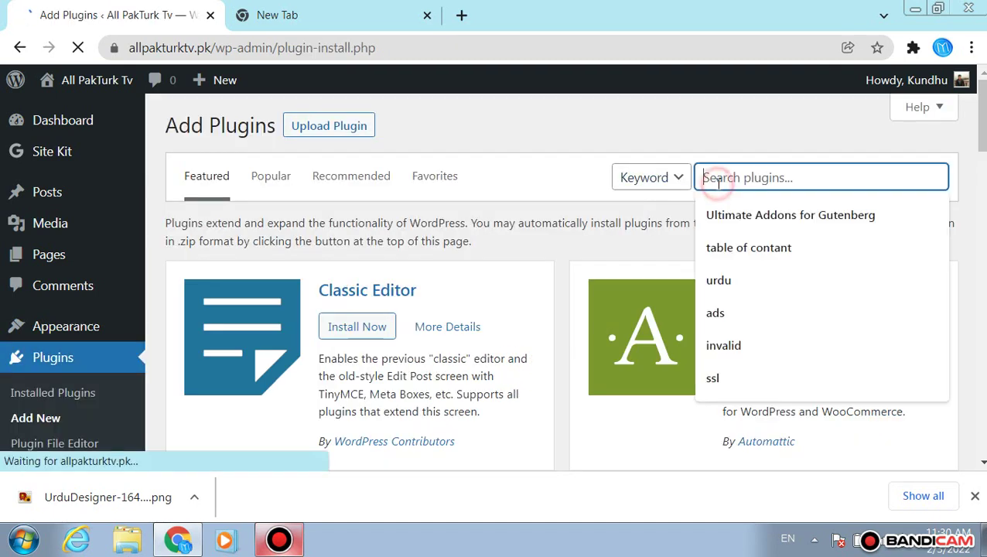
{"action": "left_click", "coordinate": [609, 244]}
{"action": "left_click", "coordinate": [769, 328]}
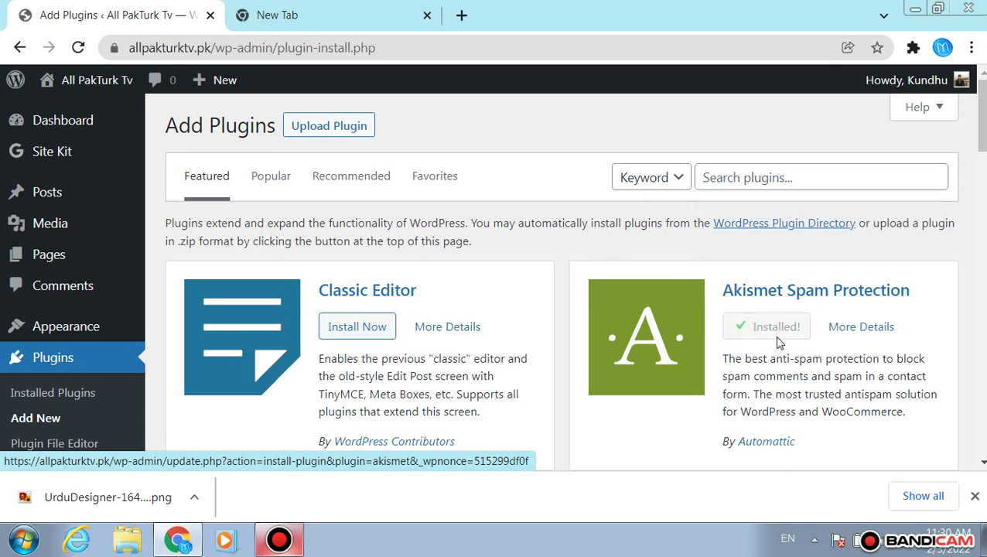
{"action": "left_click", "coordinate": [764, 331]}
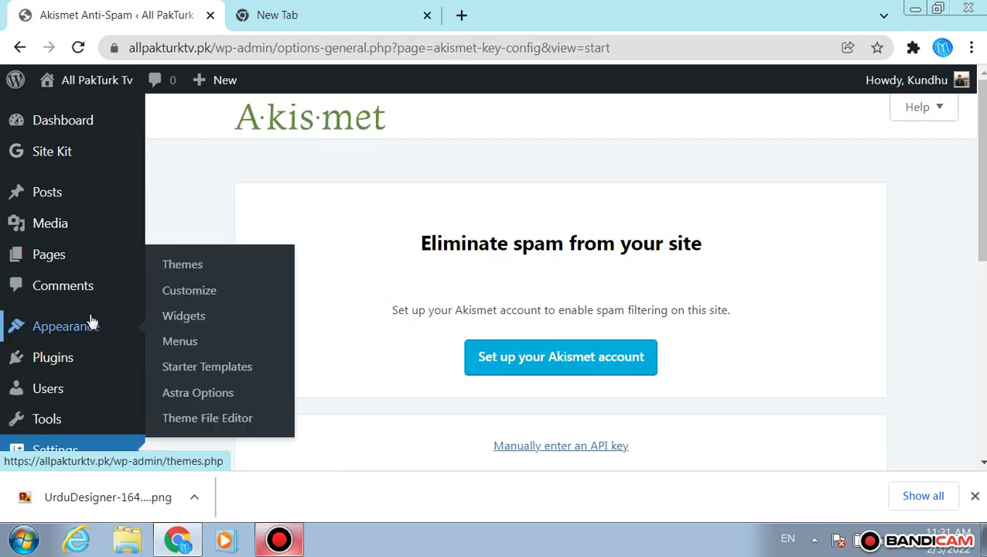
- Open the page for adding plugins again and look through the featured plugins down to the popular tags
{"action": "mouse_move", "coordinate": [73, 368]}
{"action": "left_click", "coordinate": [185, 387]}
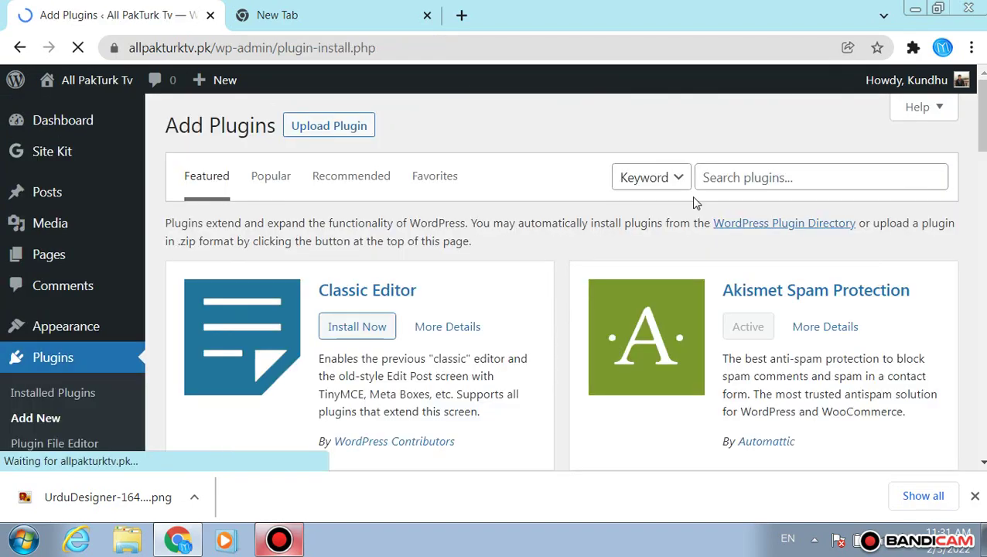
{"action": "scroll", "coordinate": [694, 201], "scroll_direction": "down", "scroll_amount": 3}
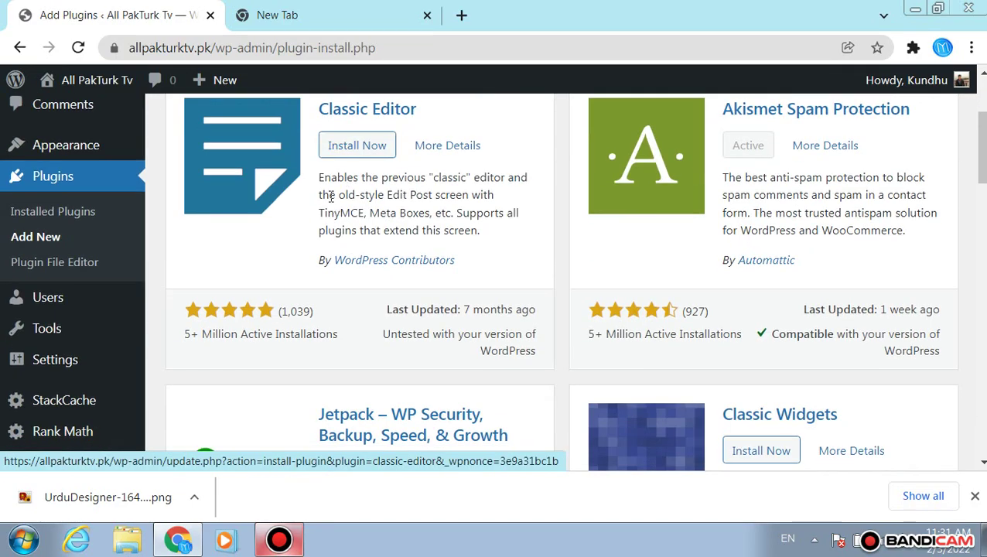
{"action": "scroll", "coordinate": [355, 153], "scroll_direction": "up", "scroll_amount": 3}
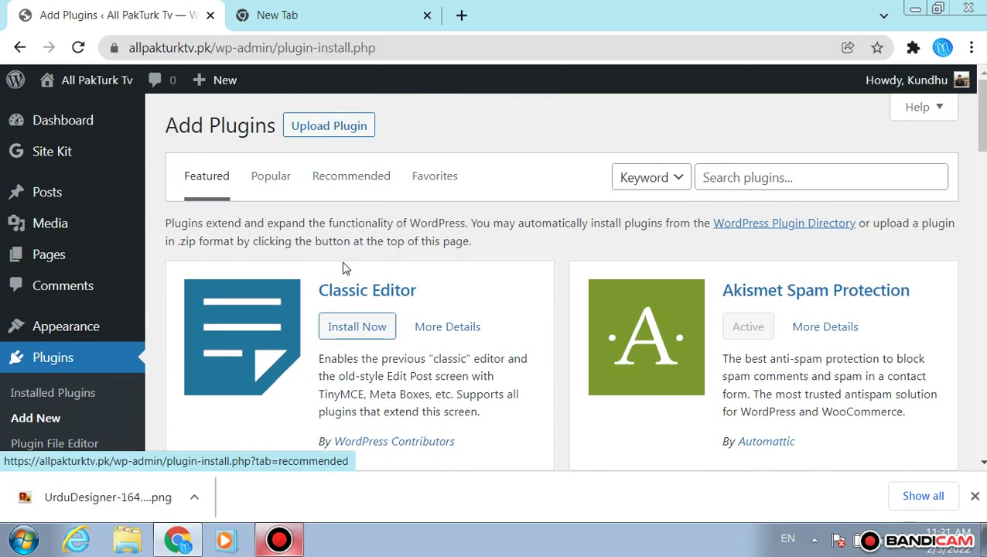
{"action": "scroll", "coordinate": [344, 264], "scroll_direction": "down", "scroll_amount": 2}
{"action": "scroll", "coordinate": [602, 268], "scroll_direction": "down", "scroll_amount": 12}
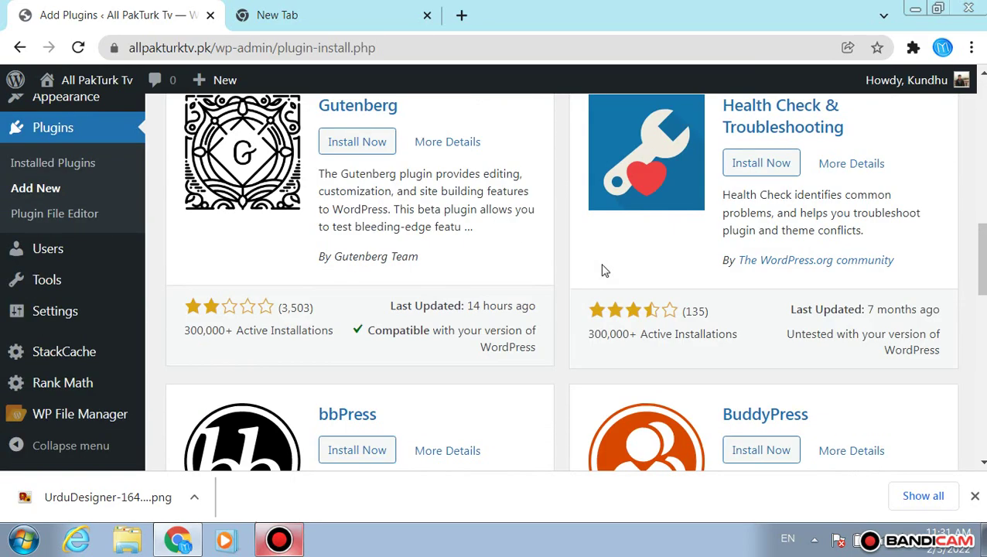
{"action": "scroll", "coordinate": [602, 269], "scroll_direction": "down", "scroll_amount": 4}
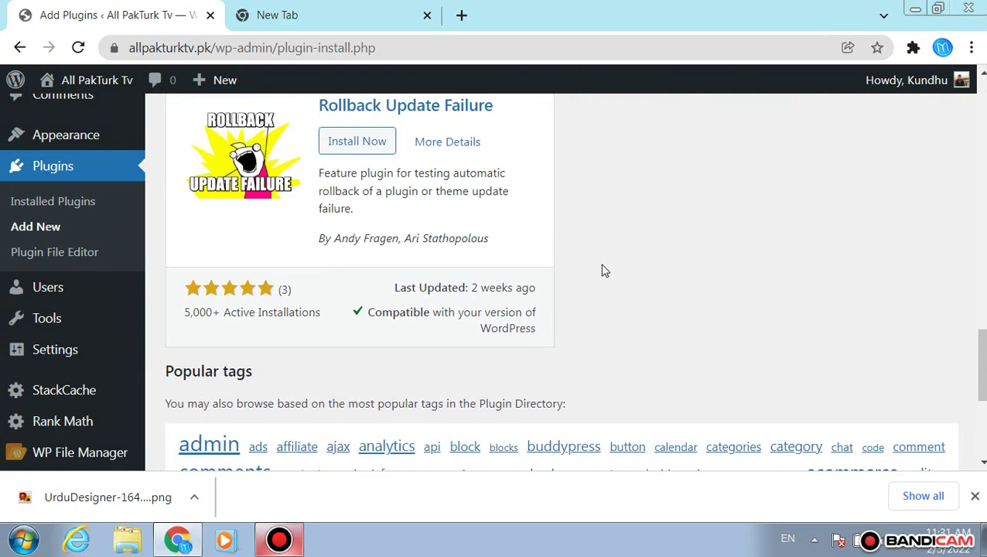
{"action": "scroll", "coordinate": [601, 267], "scroll_direction": "up", "scroll_amount": 15}
- Search the plugin directory for "invalid", then install and activate Ad Invalid Click Protector (AICP)
{"action": "left_click", "coordinate": [742, 179]}
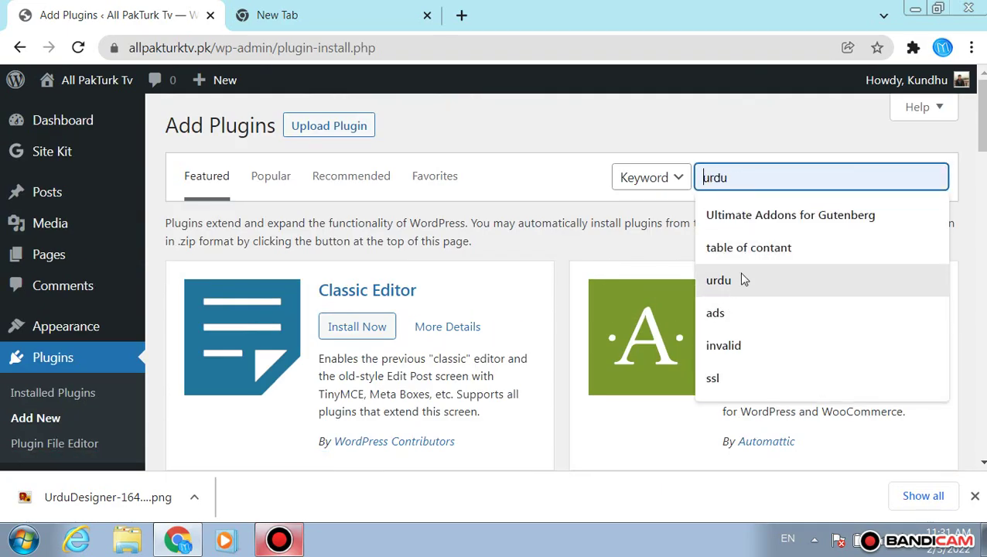
{"action": "left_click", "coordinate": [734, 348]}
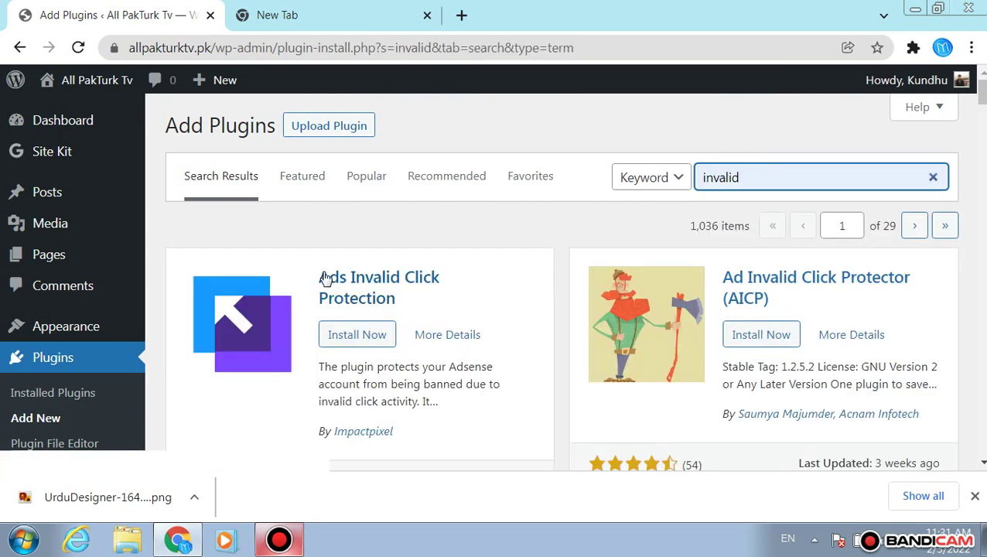
{"action": "left_click", "coordinate": [779, 339]}
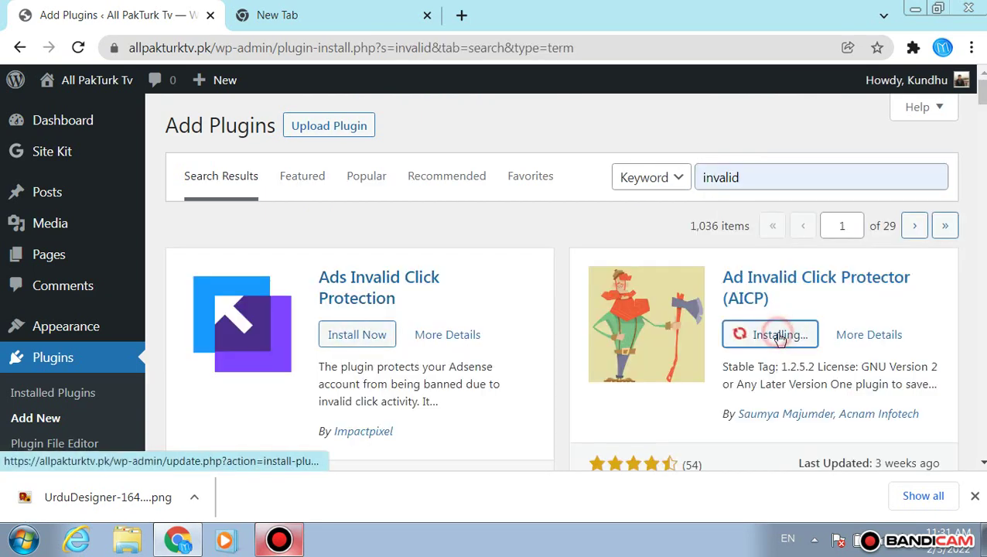
{"action": "scroll", "coordinate": [770, 325], "scroll_direction": "down", "scroll_amount": 2}
{"action": "scroll", "coordinate": [760, 313], "scroll_direction": "up", "scroll_amount": 2}
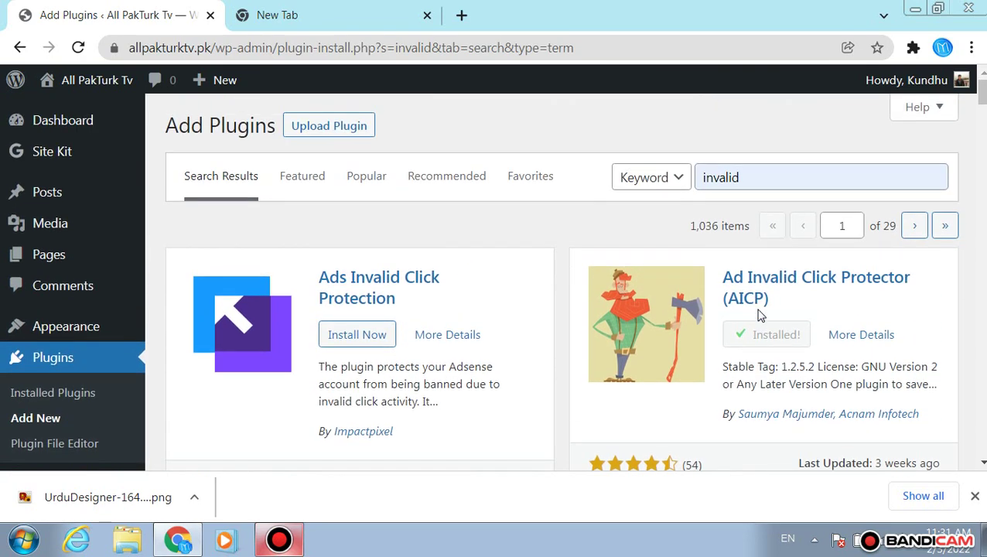
{"action": "left_click", "coordinate": [754, 335]}
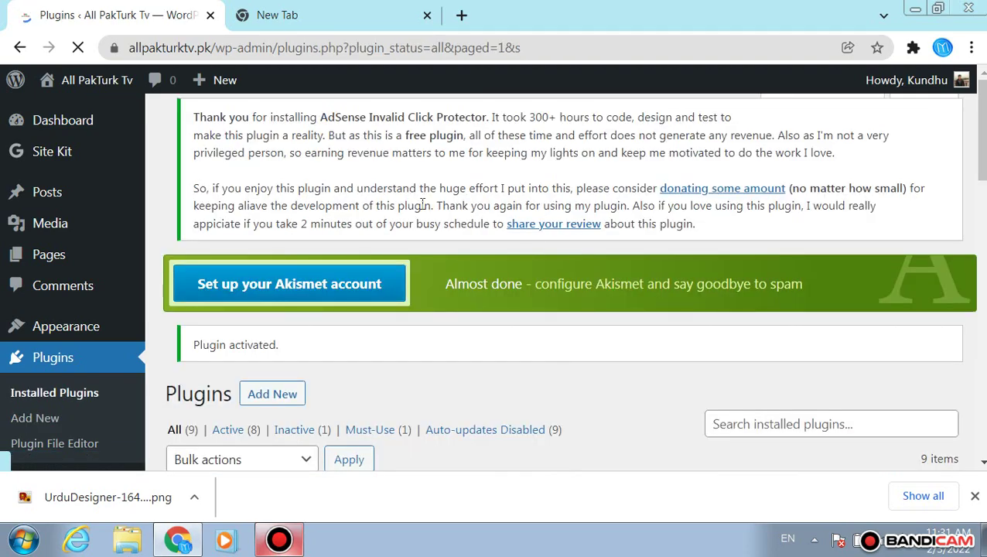
{"action": "scroll", "coordinate": [422, 203], "scroll_direction": "down", "scroll_amount": 5}
{"action": "scroll", "coordinate": [422, 203], "scroll_direction": "up", "scroll_amount": 5}
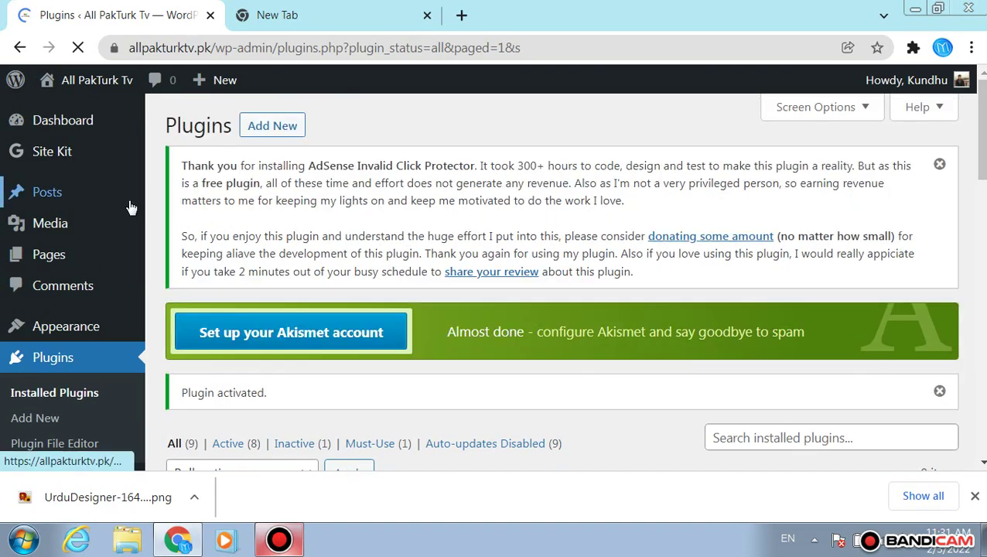
- Look through the installed plugins list from Ad Invalid Click Protector down to WP File Manager
{"action": "scroll", "coordinate": [70, 193], "scroll_direction": "down", "scroll_amount": 3}
{"action": "mouse_move", "coordinate": [98, 274]}
{"action": "scroll", "coordinate": [99, 274], "scroll_direction": "up", "scroll_amount": 2}
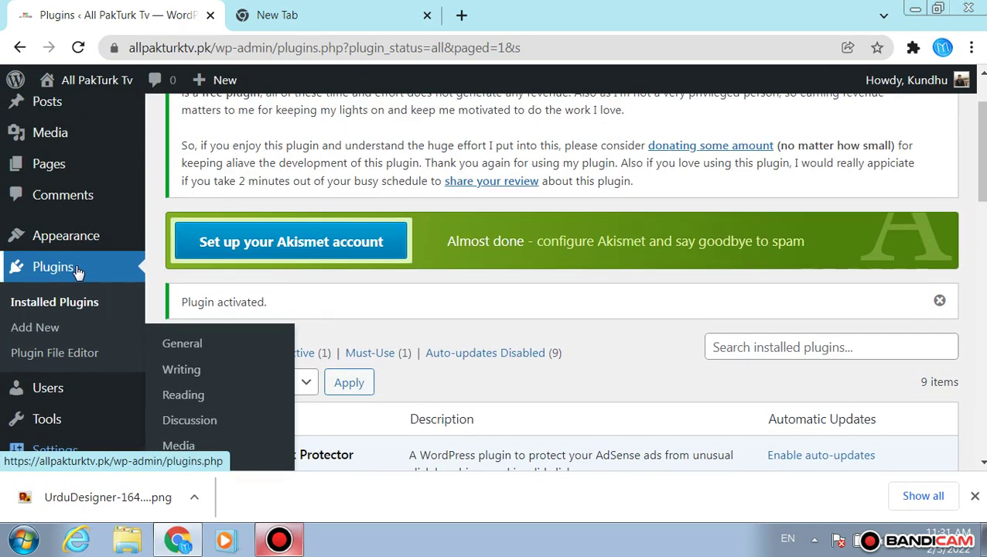
{"action": "scroll", "coordinate": [243, 287], "scroll_direction": "down", "scroll_amount": 4}
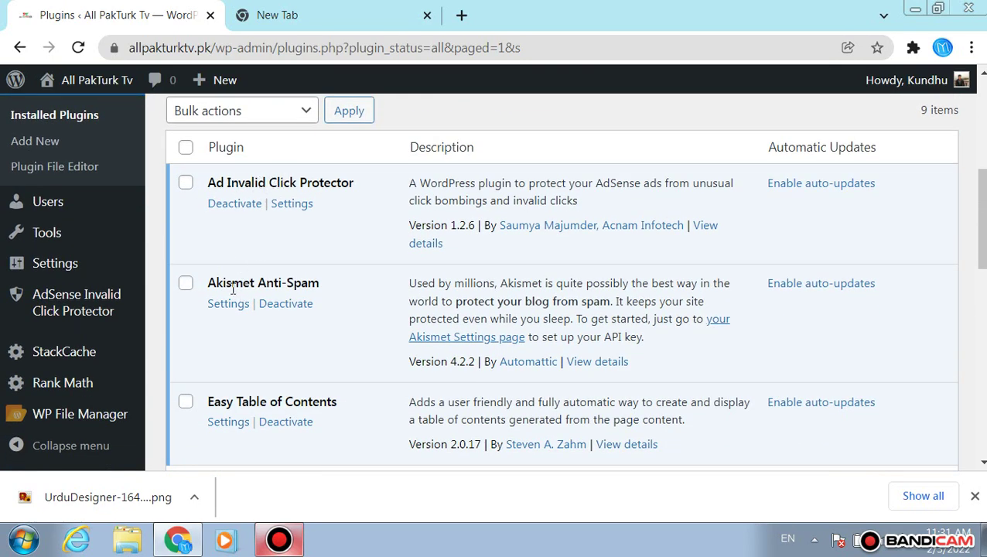
{"action": "scroll", "coordinate": [255, 277], "scroll_direction": "down", "scroll_amount": 1}
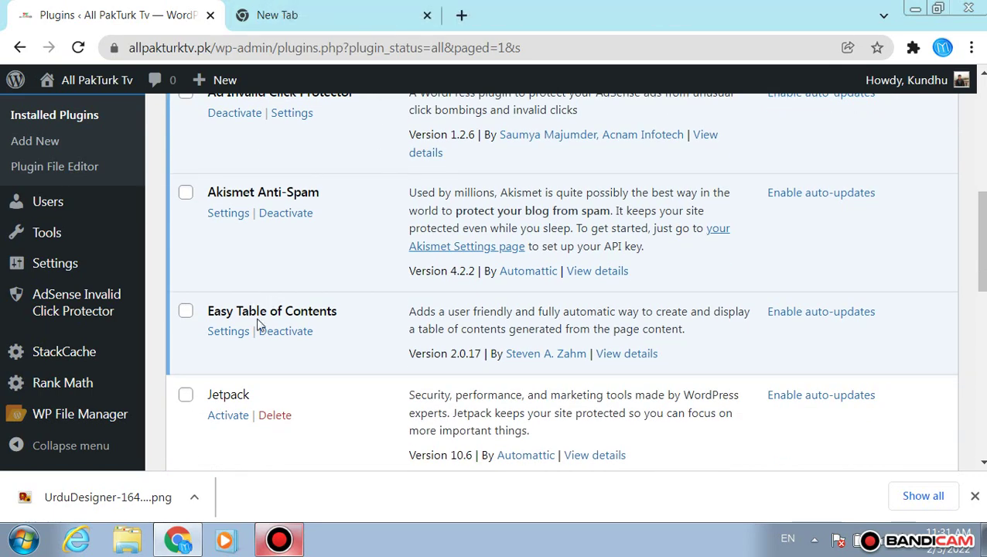
{"action": "scroll", "coordinate": [250, 313], "scroll_direction": "down", "scroll_amount": 1}
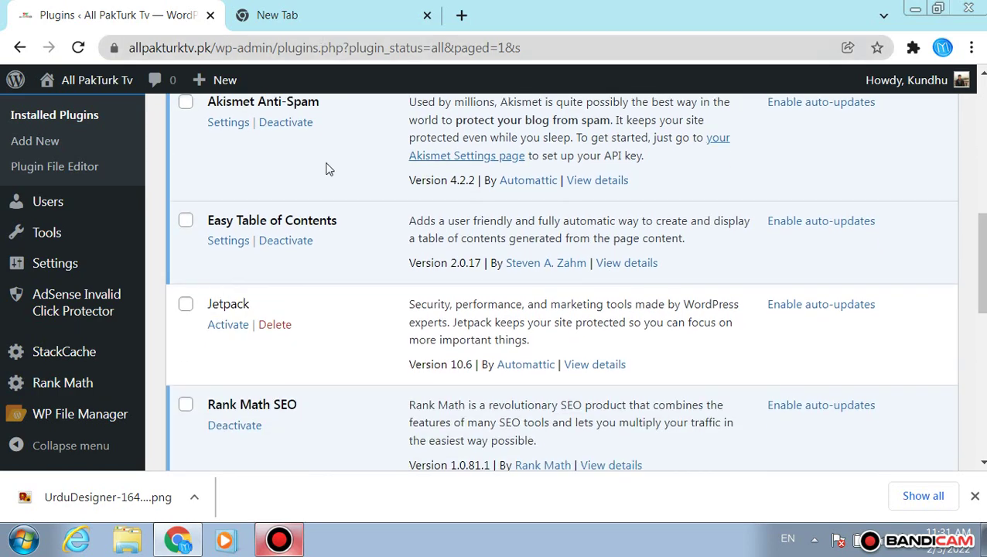
{"action": "scroll", "coordinate": [354, 220], "scroll_direction": "down", "scroll_amount": 1}
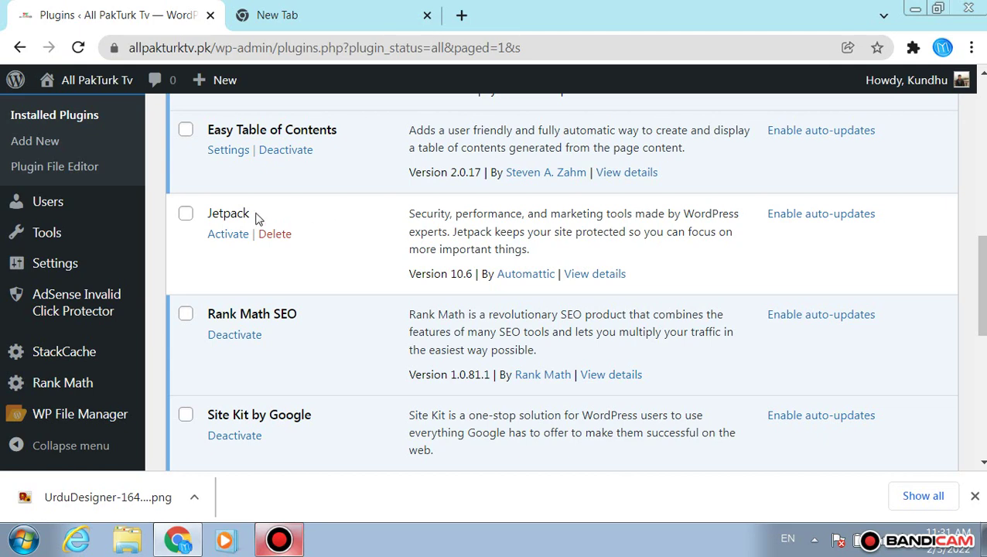
{"action": "scroll", "coordinate": [267, 284], "scroll_direction": "down", "scroll_amount": 1}
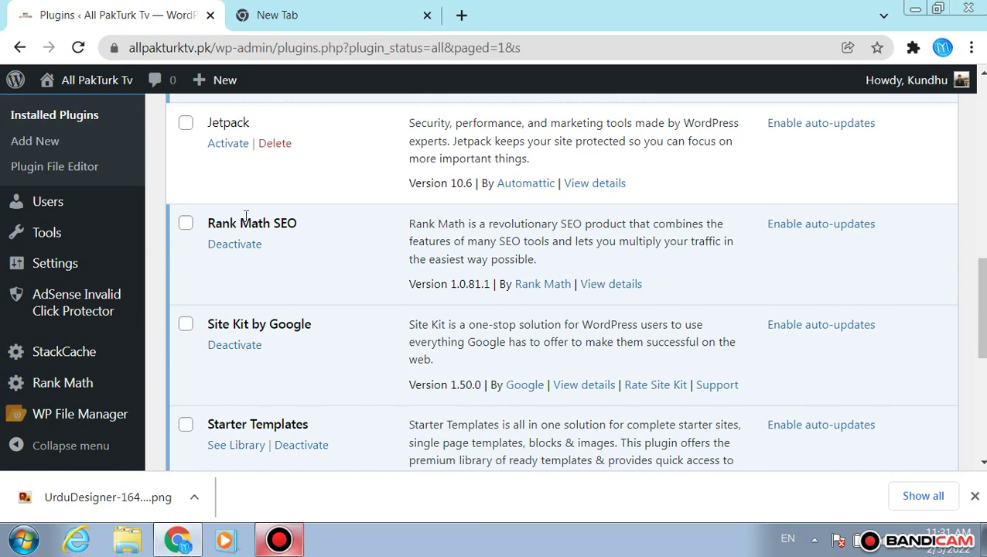
{"action": "scroll", "coordinate": [286, 220], "scroll_direction": "down", "scroll_amount": 1}
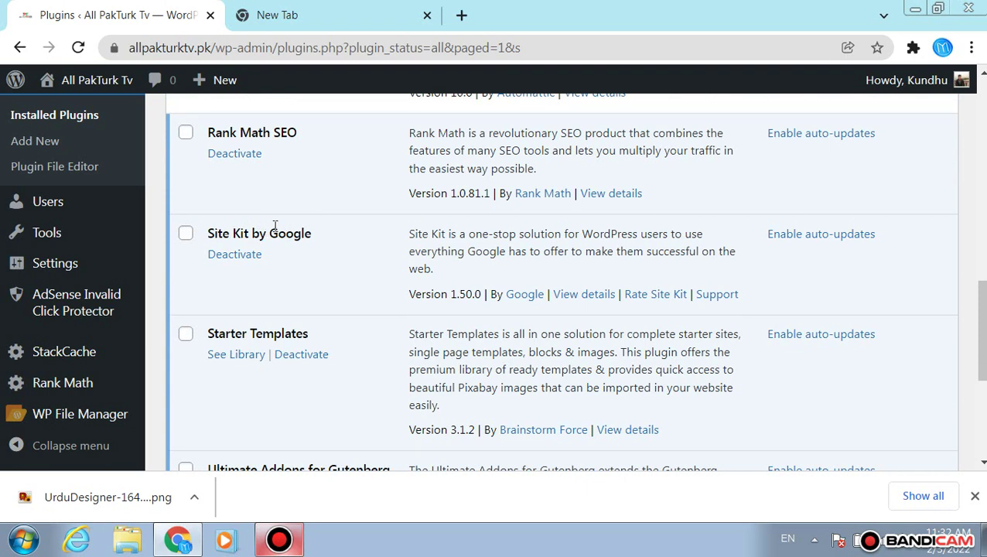
{"action": "scroll", "coordinate": [273, 259], "scroll_direction": "down", "scroll_amount": 1}
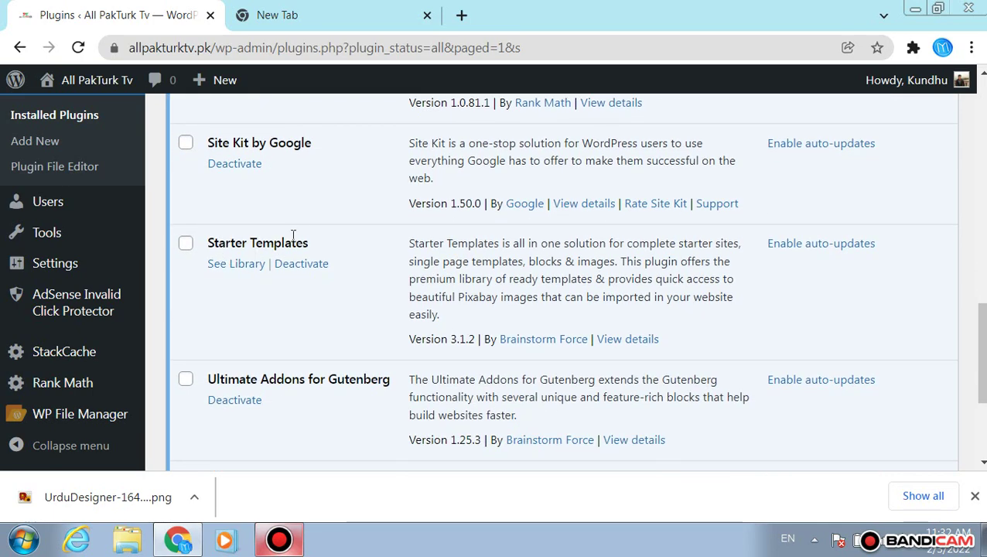
{"action": "scroll", "coordinate": [314, 239], "scroll_direction": "down", "scroll_amount": 1}
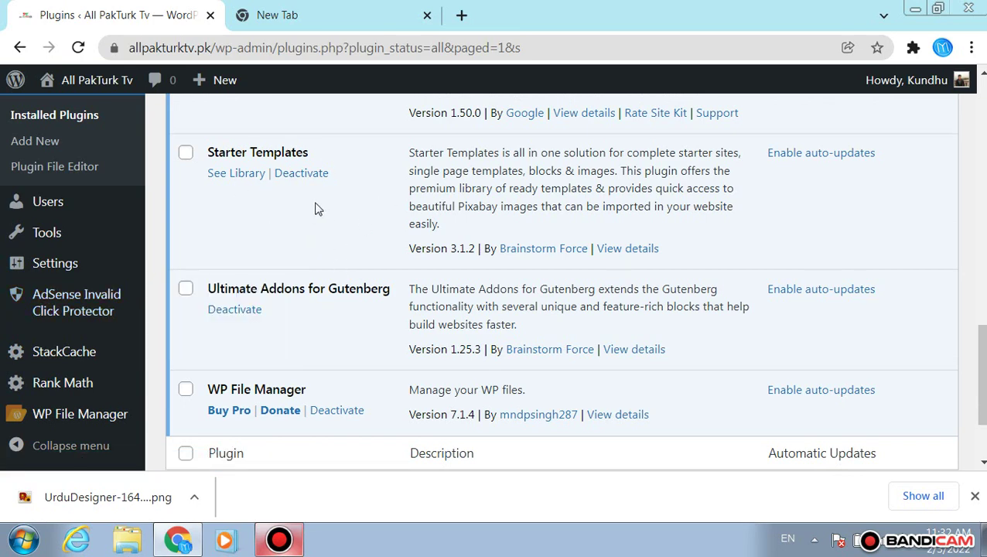
{"action": "scroll", "coordinate": [340, 189], "scroll_direction": "down", "scroll_amount": 1}
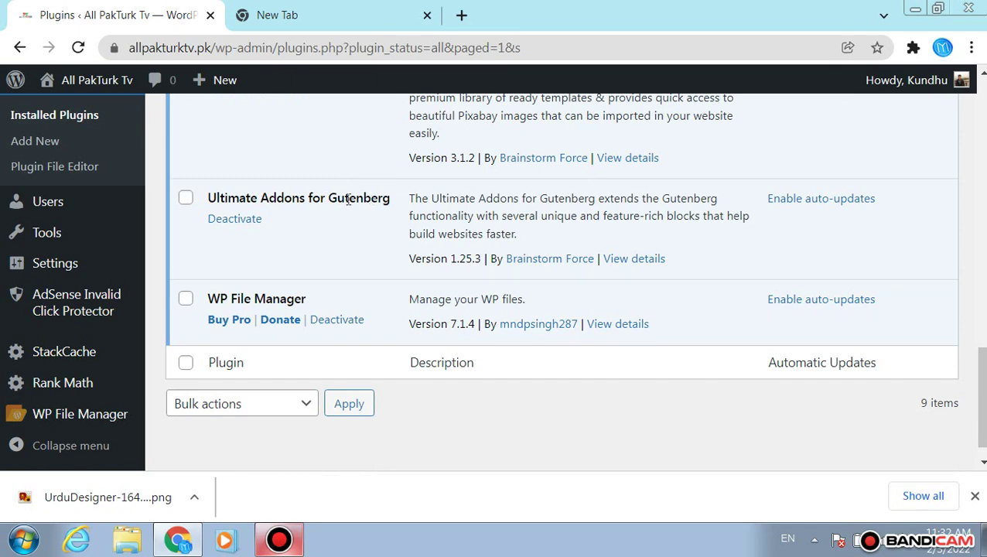
{"action": "scroll", "coordinate": [385, 194], "scroll_direction": "up", "scroll_amount": 10}
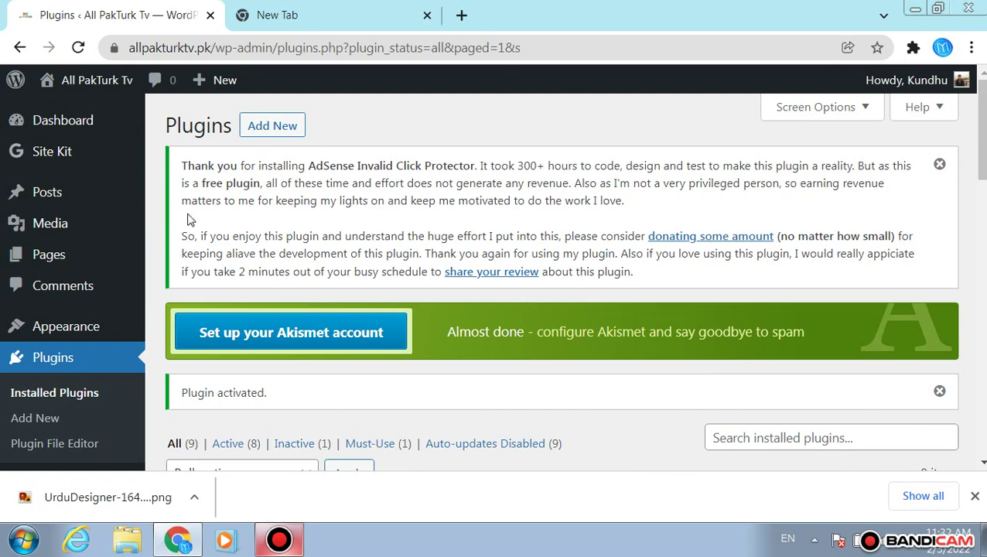
- Go to the list of all posts and open the published view of the first post, ضلع فیروزپور کی تاریخ, in a new tab
{"action": "mouse_move", "coordinate": [116, 192]}
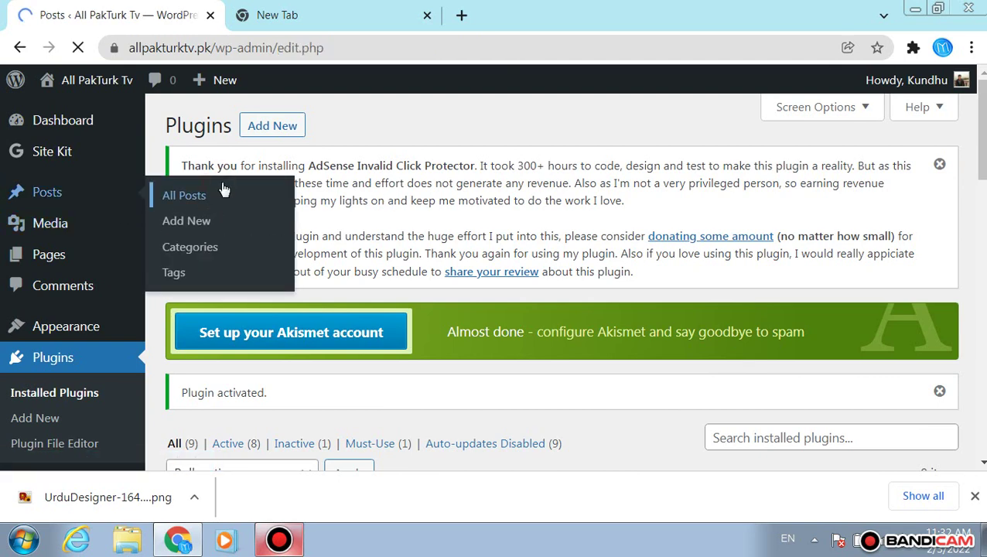
{"action": "scroll", "coordinate": [372, 168], "scroll_direction": "down", "scroll_amount": 10}
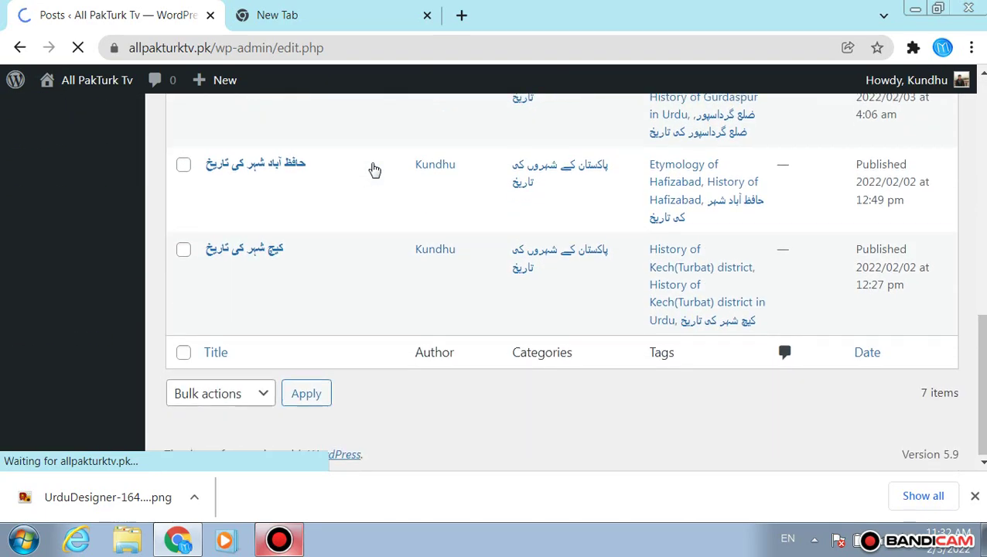
{"action": "scroll", "coordinate": [374, 169], "scroll_direction": "up", "scroll_amount": 10}
{"action": "scroll", "coordinate": [447, 192], "scroll_direction": "down", "scroll_amount": 2}
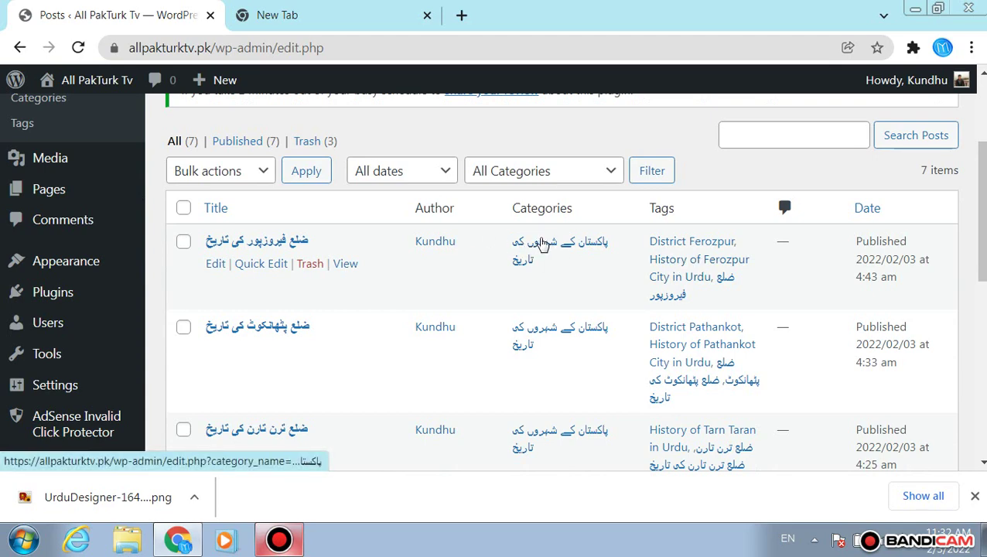
{"action": "right_click", "coordinate": [338, 265]}
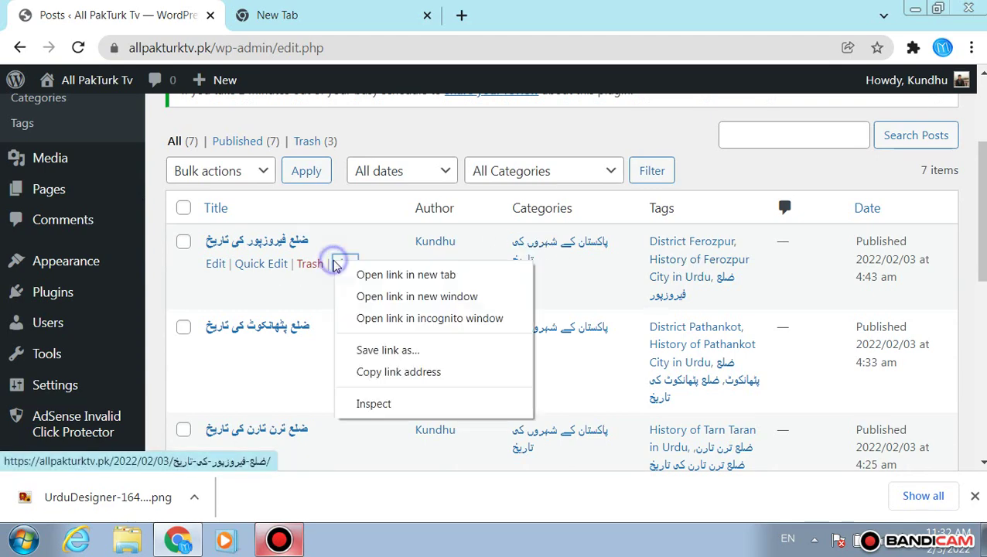
{"action": "left_click", "coordinate": [367, 277]}
- Open anotepad.com in another new browser tab
{"action": "left_click", "coordinate": [518, 14]}
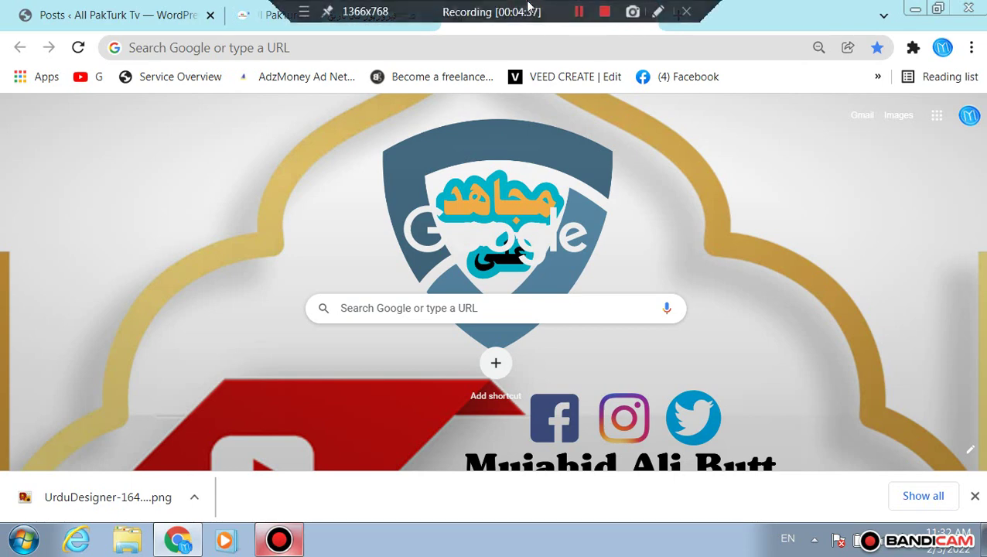
{"action": "left_click", "coordinate": [496, 39]}
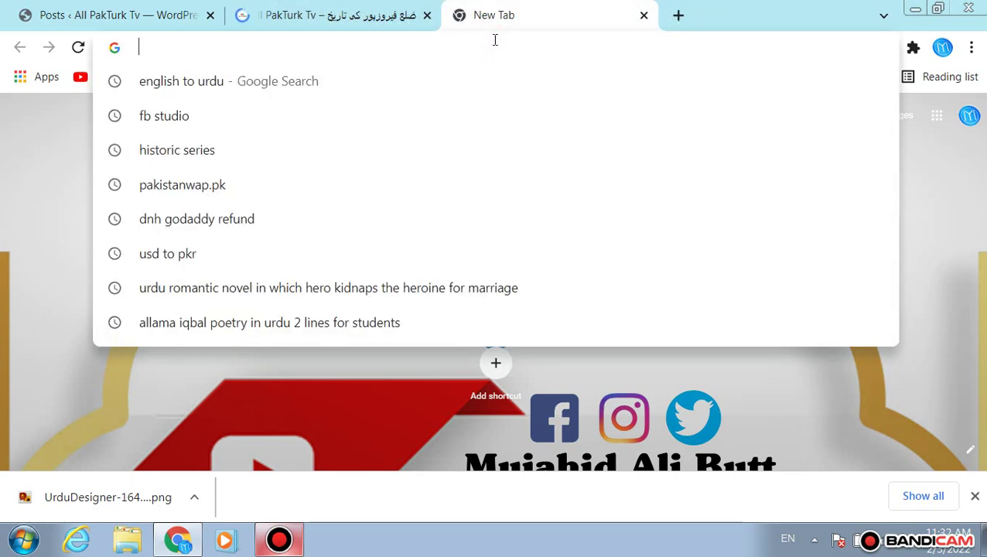
{"action": "type", "text": "w"}
{"action": "key", "text": "ctrl+a"}
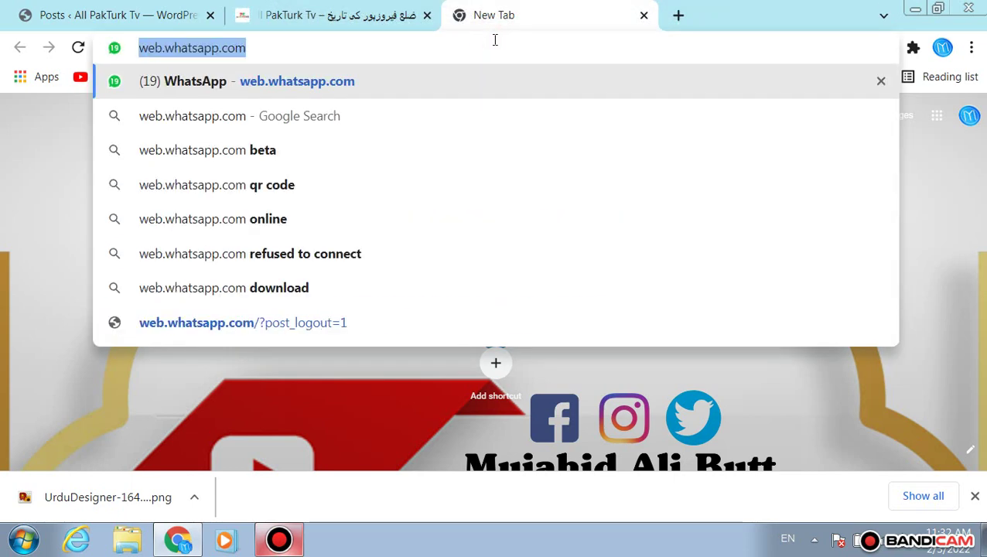
{"action": "type", "text": "o"}
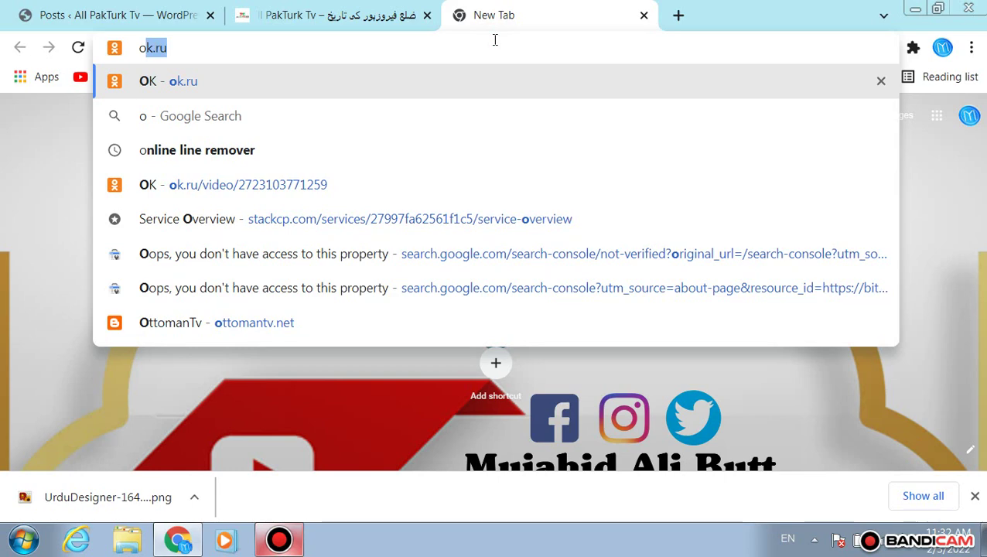
{"action": "key", "text": "ctrl+a"}
{"action": "type", "text": "ano"}
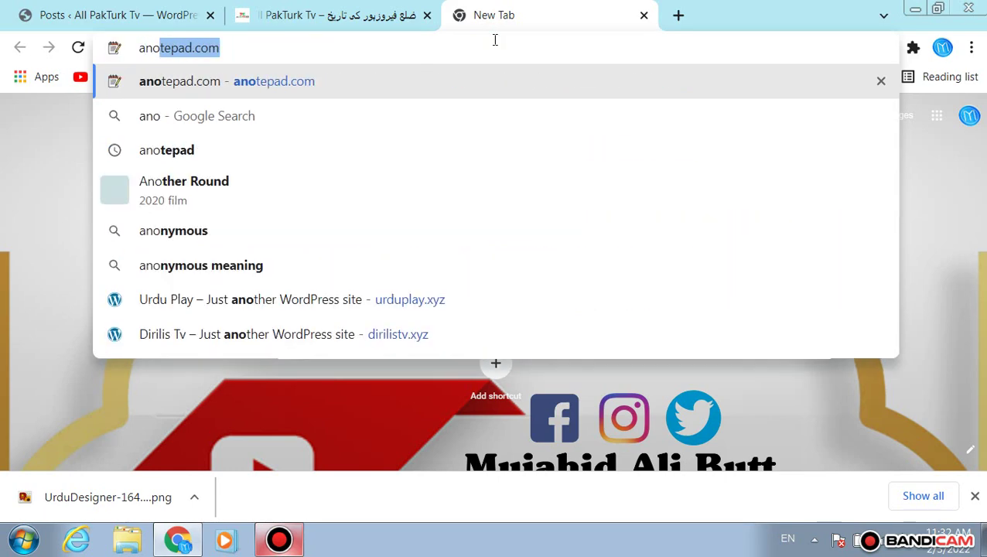
{"action": "key", "text": "Return"}
- Copy the published post's web address into the note content on aNotepad and select the pasted address
{"action": "left_click", "coordinate": [333, 17]}
{"action": "left_click", "coordinate": [317, 36]}
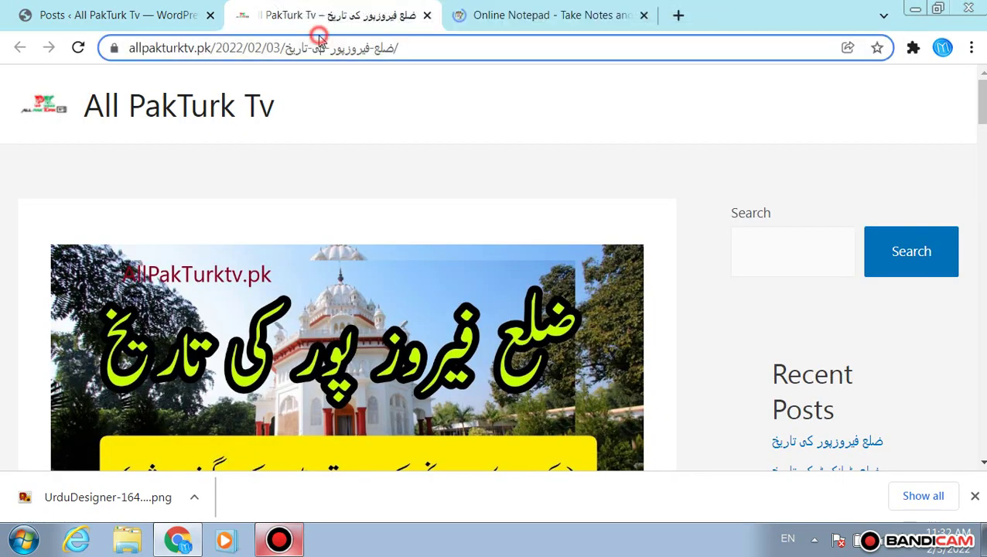
{"action": "left_click", "coordinate": [495, 13]}
{"action": "left_click", "coordinate": [367, 313]}
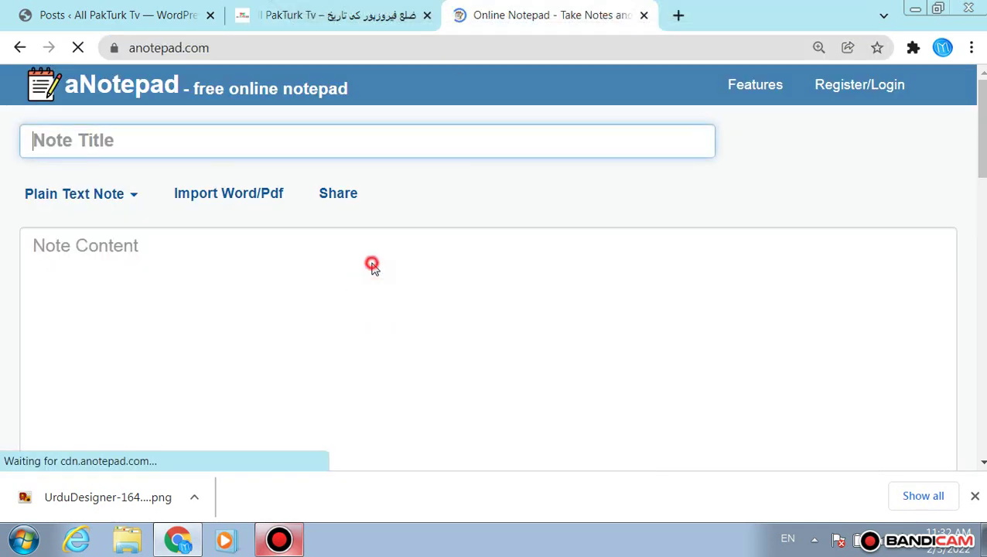
{"action": "left_click", "coordinate": [378, 242]}
{"action": "type", "text": "https://allpakturktv.pk/2022/02/03/%d8%b6%d9%84%d8%b9-%d9%81%db%8c%d8%b1%d9%88%d8%b2%d9%be%d9%88%d8%b1-%da%a9%db%8c-%d8%aa%d8%a7%d8%b1%db%8c%d8%ae/"}
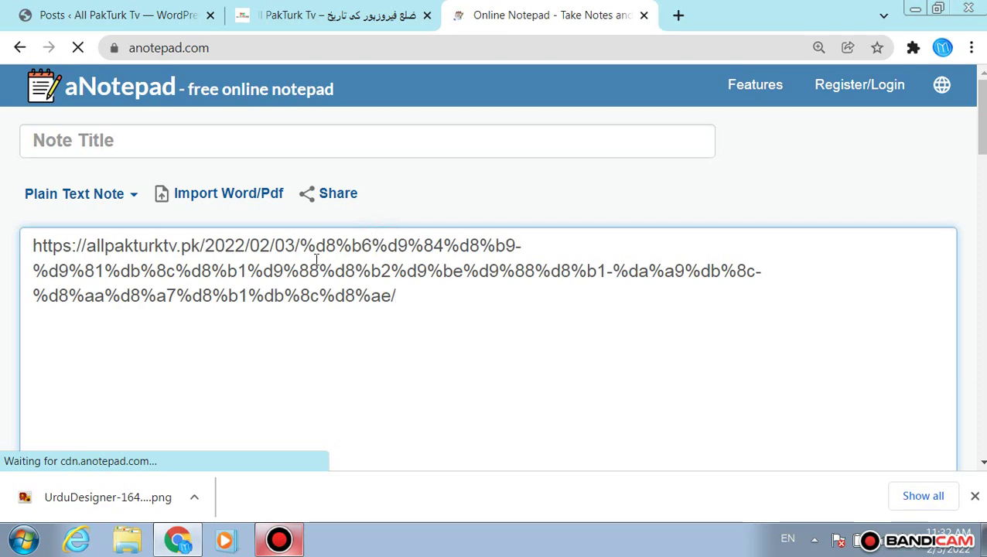
{"action": "left_click_drag", "start_coordinate": [410, 276], "coordinate": [31, 245]}
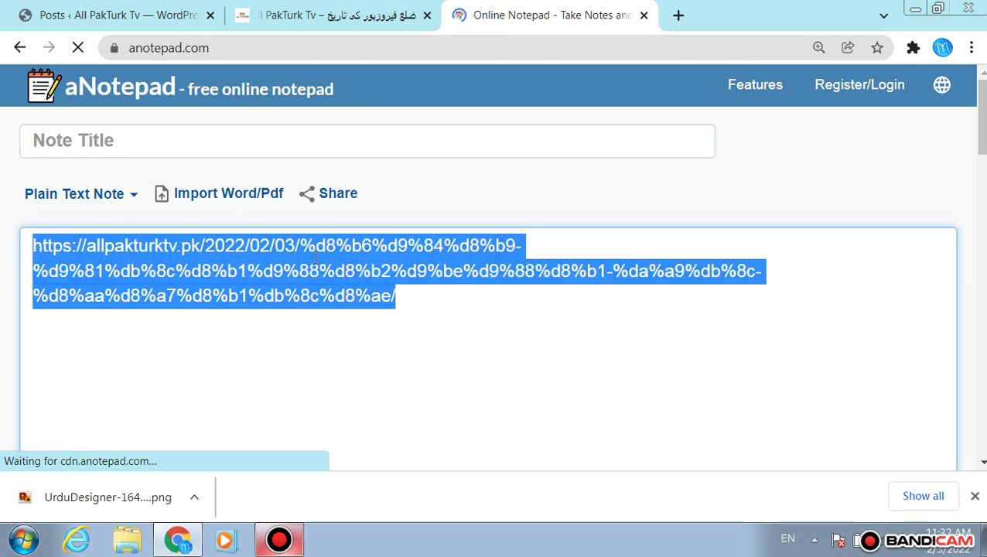
- Look through the published post, open its sidebar category پاکستان کے شہروں کی تاریخ, and select the category page's web address
{"action": "left_click", "coordinate": [362, 8]}
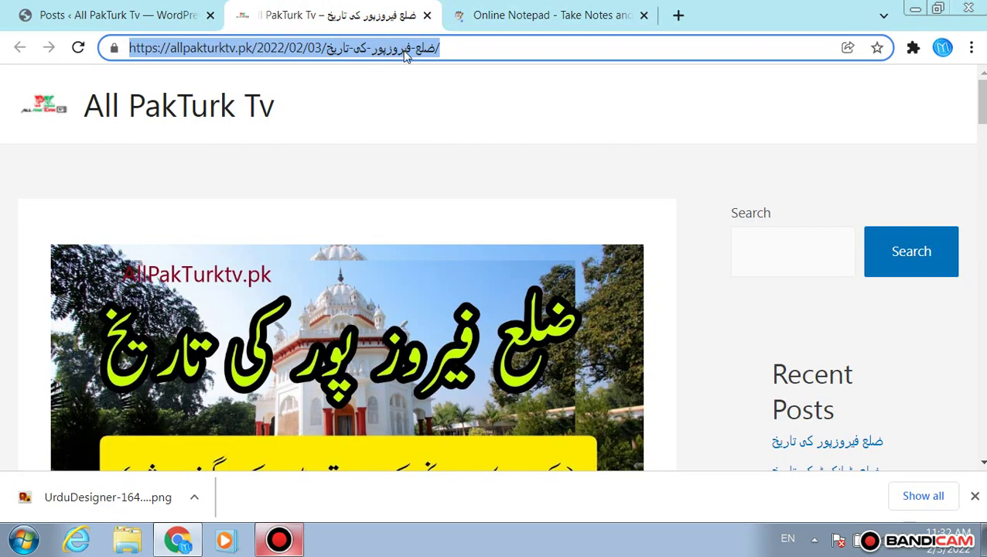
{"action": "left_click", "coordinate": [372, 105]}
{"action": "scroll", "coordinate": [371, 101], "scroll_direction": "down", "scroll_amount": 4}
{"action": "scroll", "coordinate": [576, 160], "scroll_direction": "down", "scroll_amount": 1}
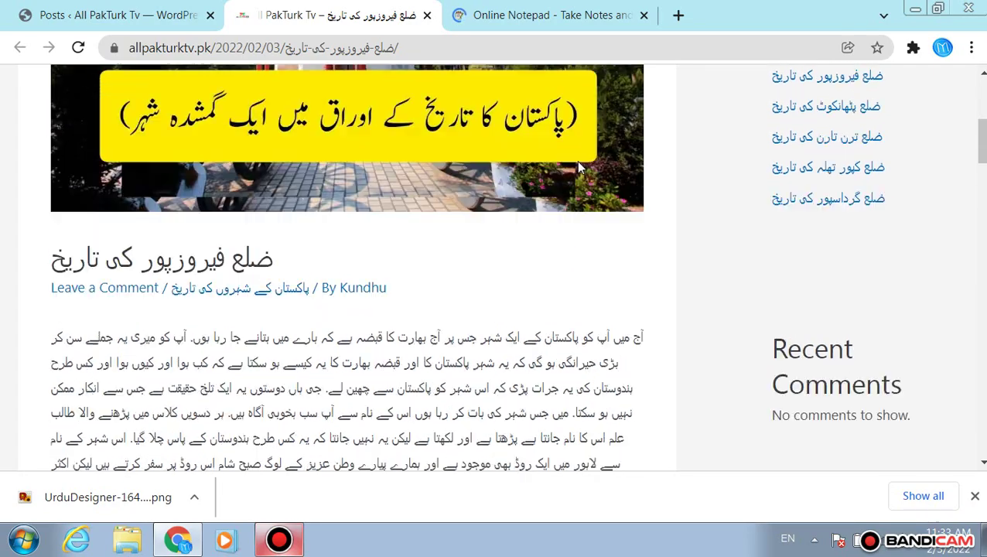
{"action": "scroll", "coordinate": [576, 160], "scroll_direction": "up", "scroll_amount": 3}
{"action": "scroll", "coordinate": [716, 194], "scroll_direction": "down", "scroll_amount": 10}
{"action": "scroll", "coordinate": [716, 195], "scroll_direction": "up", "scroll_amount": 10}
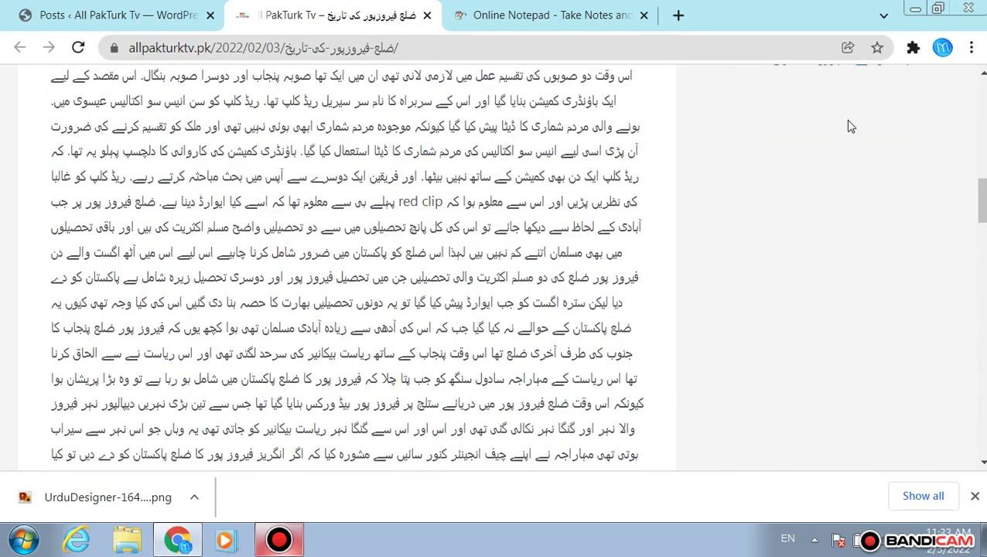
{"action": "left_click", "coordinate": [832, 331]}
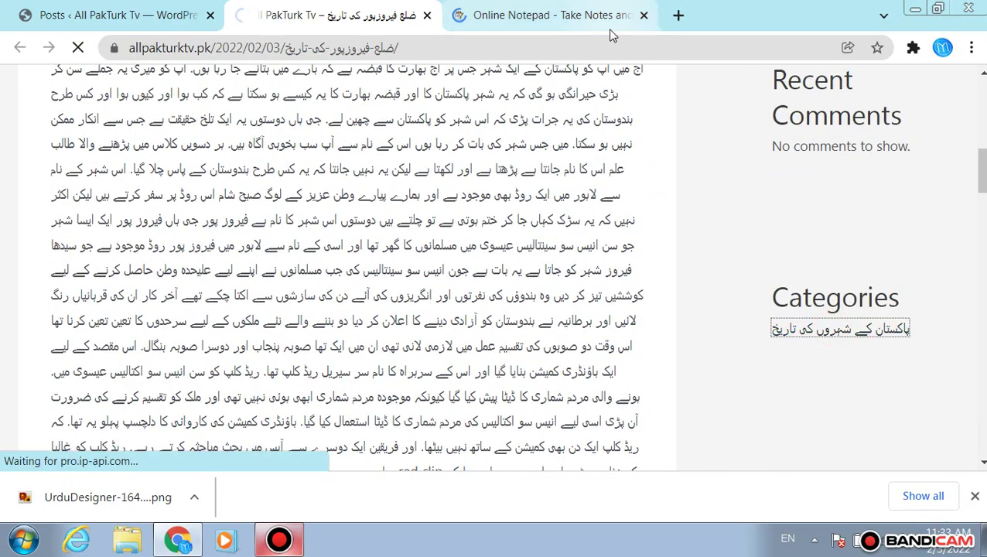
{"action": "left_click", "coordinate": [586, 58]}
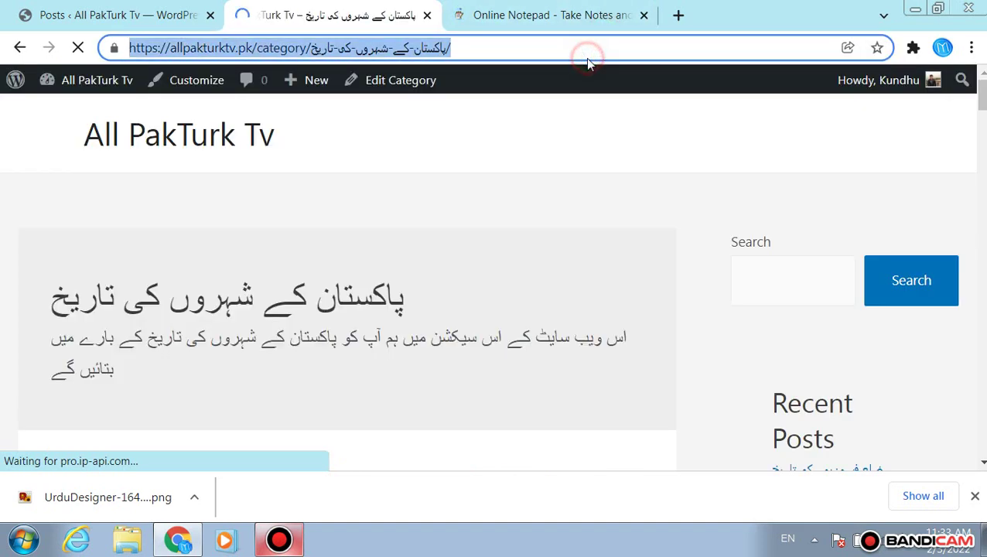
- Search Google for "google t" in a new tab and return to the category page
{"action": "left_click", "coordinate": [542, 15]}
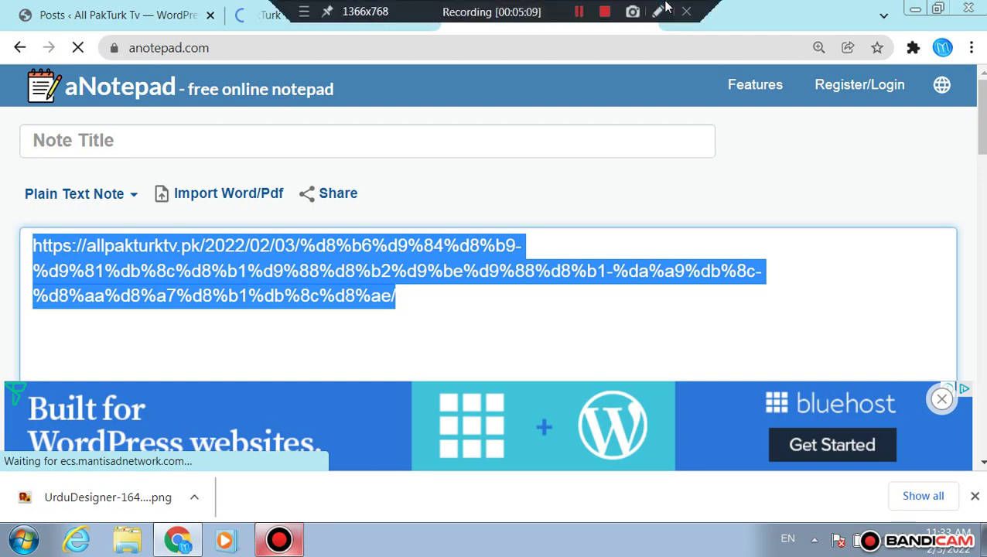
{"action": "left_click", "coordinate": [678, 13]}
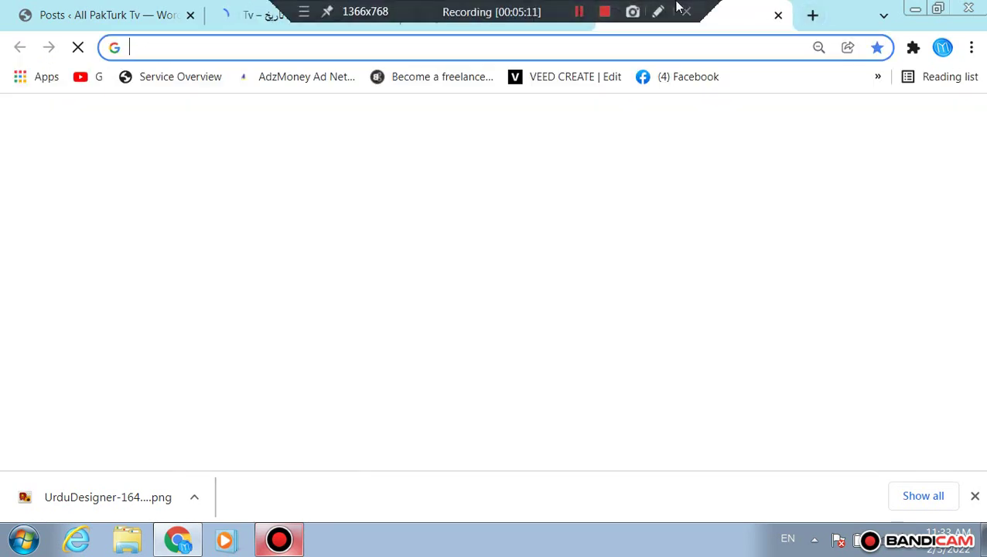
{"action": "type", "text": "goog"}
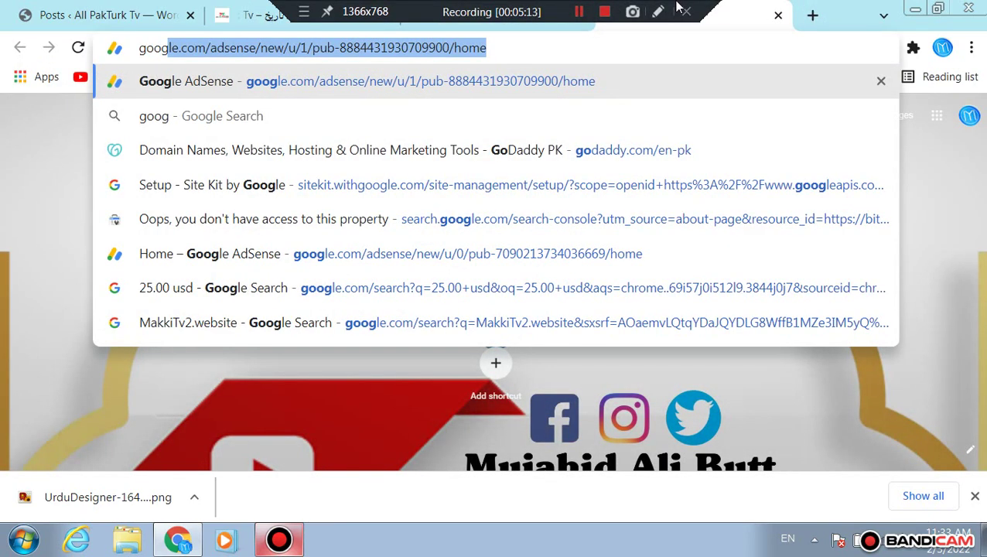
{"action": "key", "text": "Down"}
{"action": "key", "text": "BackSpace"}
{"action": "key", "text": "BackSpace"}
{"action": "key", "text": "BackSpace"}
{"action": "key", "text": "BackSpace"}
{"action": "key", "text": "Return"}
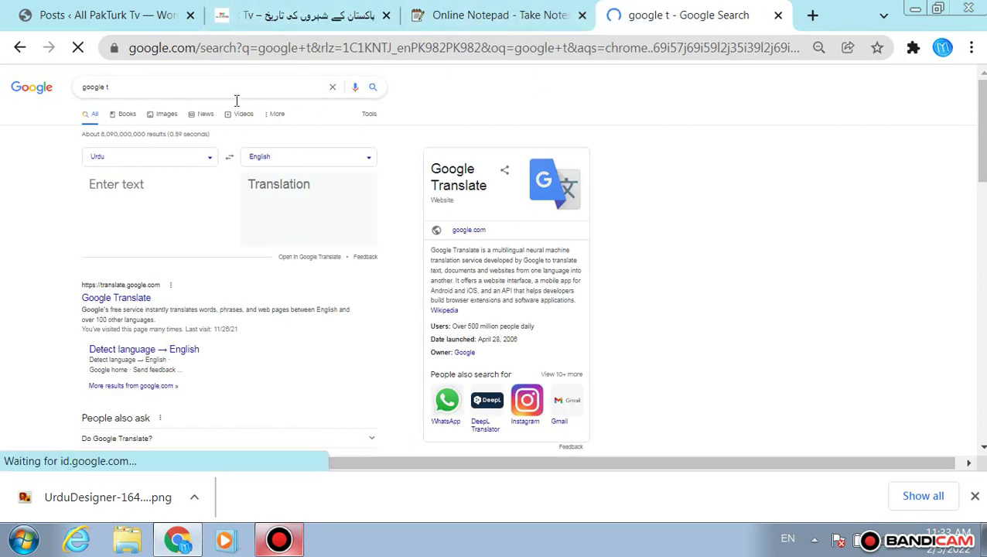
{"action": "left_click", "coordinate": [236, 89]}
{"action": "left_click", "coordinate": [236, 89]}
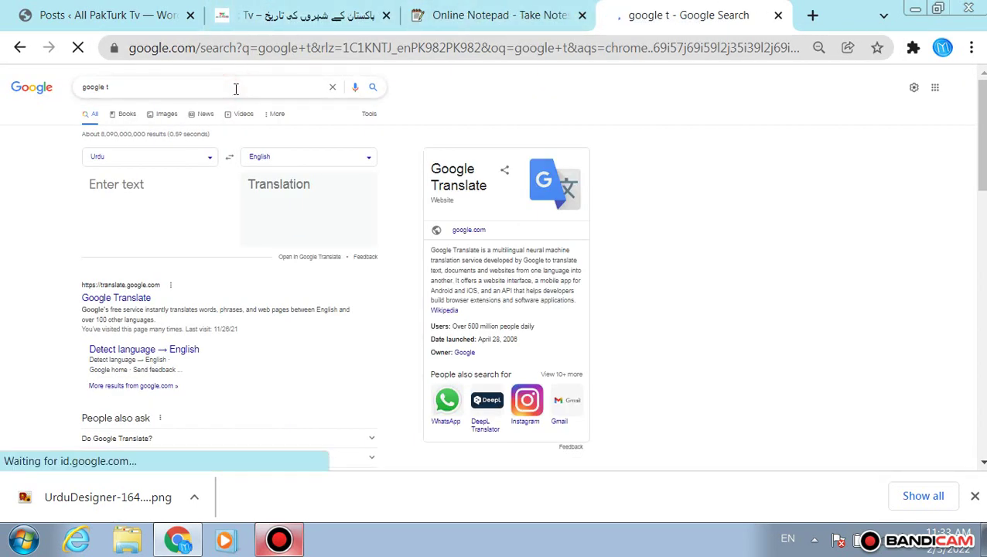
{"action": "left_click", "coordinate": [352, 6]}
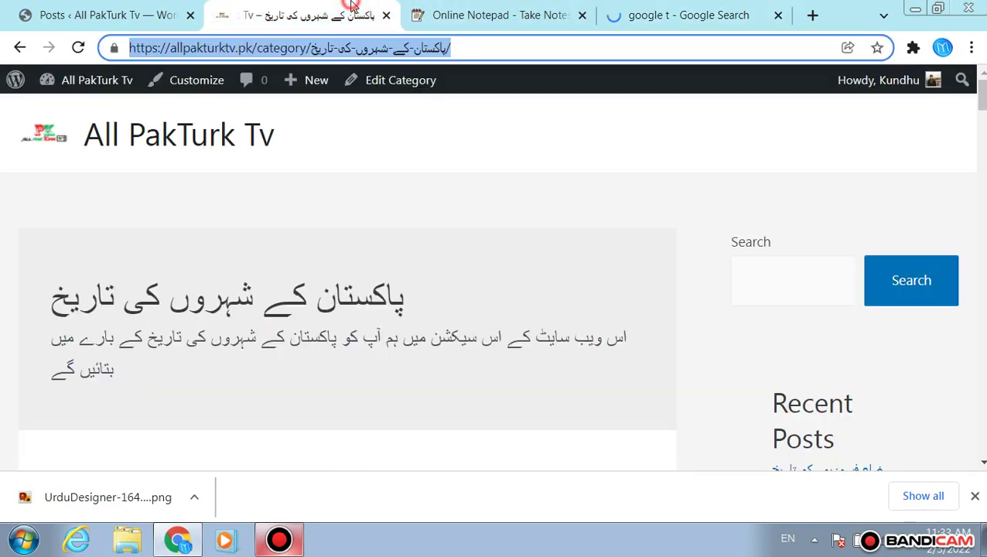
{"action": "left_click", "coordinate": [255, 45]}
{"action": "key", "text": "shift+Home"}
{"action": "key", "text": "ctrl+c"}
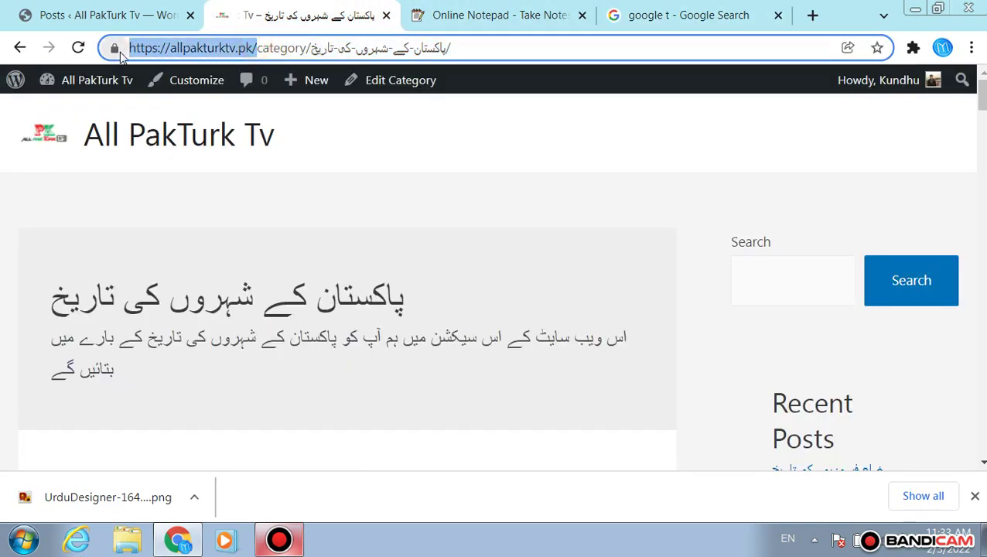
{"action": "left_click", "coordinate": [631, 14]}
{"action": "left_click", "coordinate": [294, 148]}
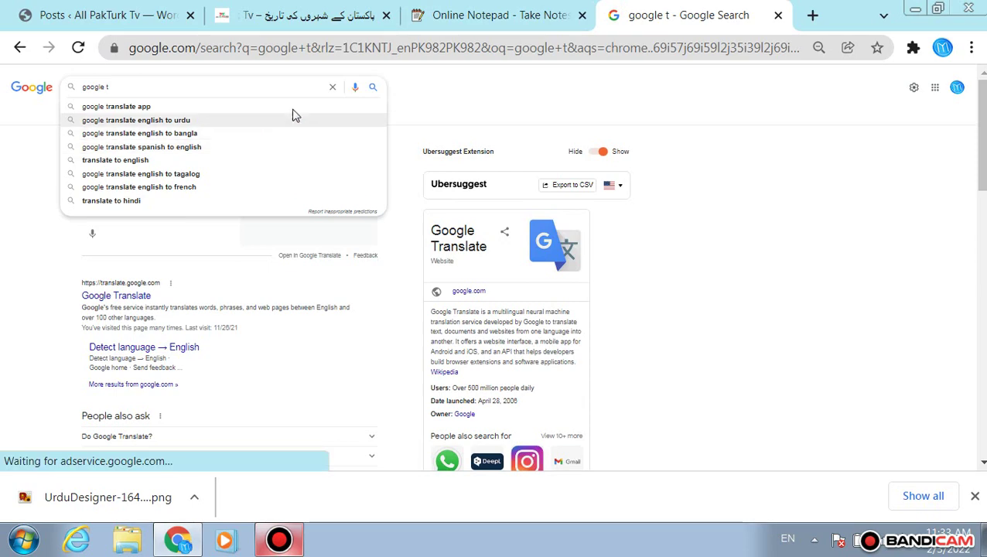
{"action": "key", "text": "ctrl+a"}
{"action": "left_click", "coordinate": [285, 82]}
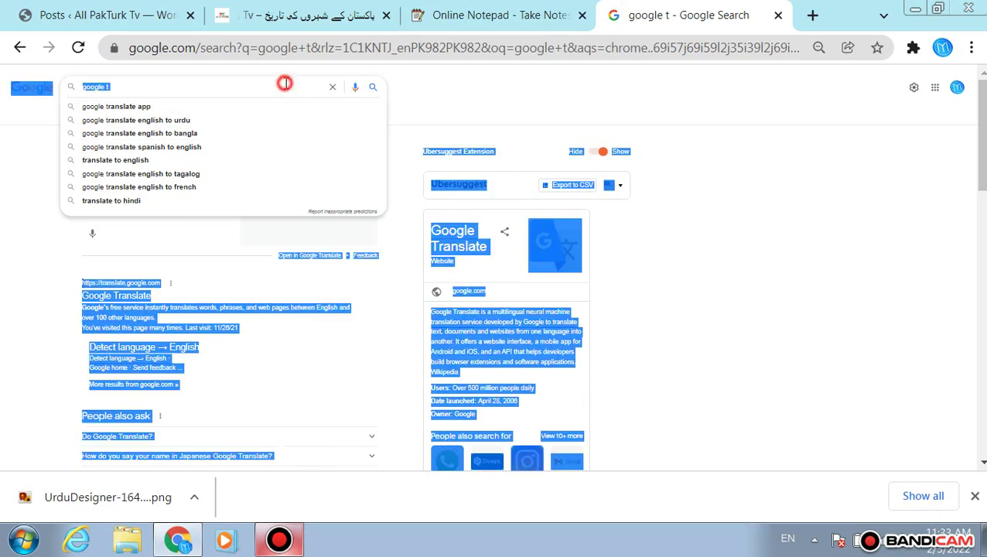
{"action": "key", "text": "ctrl+v"}
{"action": "key", "text": "Return"}
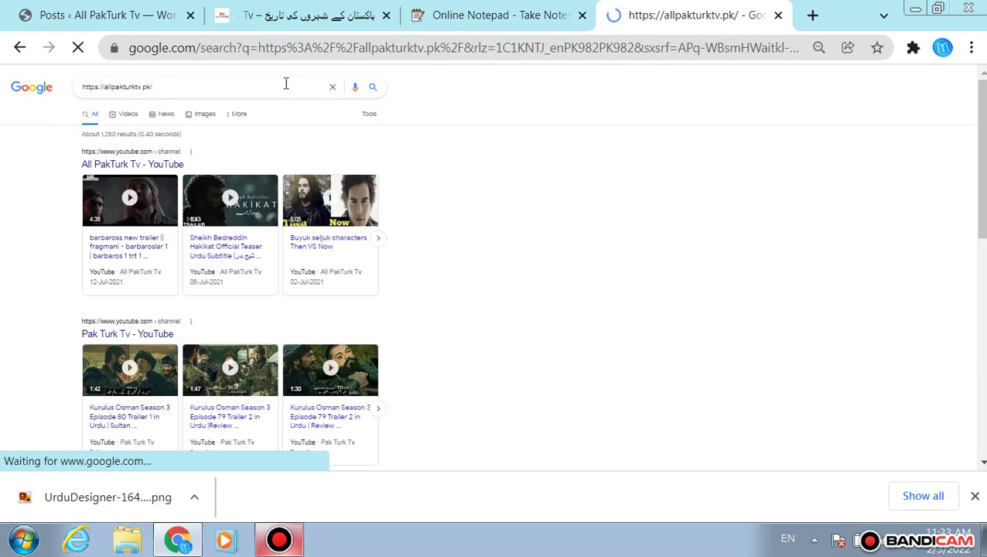
{"action": "scroll", "coordinate": [195, 177], "scroll_direction": "down", "scroll_amount": 3}
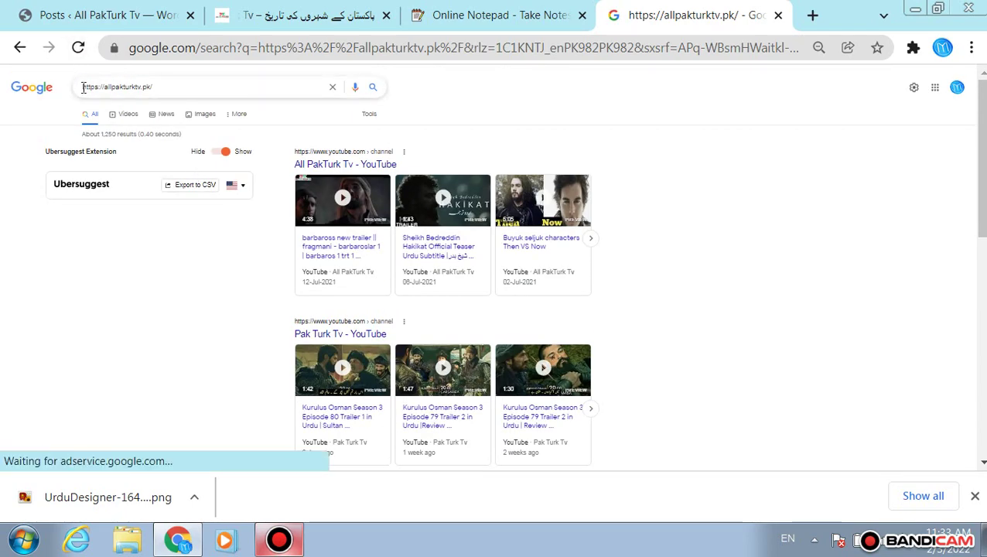
{"action": "left_click", "coordinate": [82, 86]}
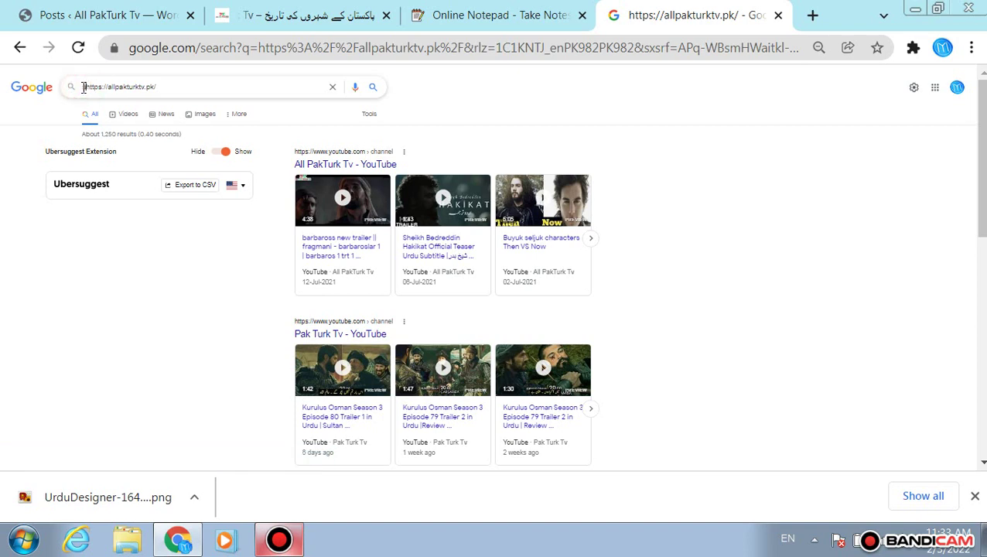
{"action": "type", "text": "site:"}
{"action": "key", "text": "Return"}
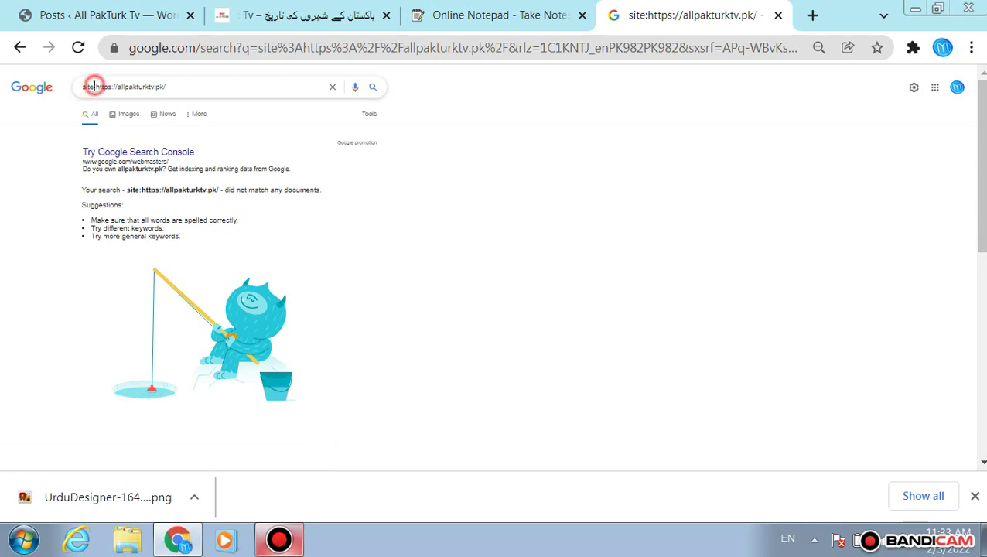
{"action": "left_click", "coordinate": [94, 87]}
{"action": "left_click", "coordinate": [193, 94]}
{"action": "key", "text": "BackSpace"}
{"action": "key", "text": "BackSpace"}
{"action": "key", "text": "BackSpace"}
{"action": "key", "text": "BackSpace"}
{"action": "type", "text": ".com"}
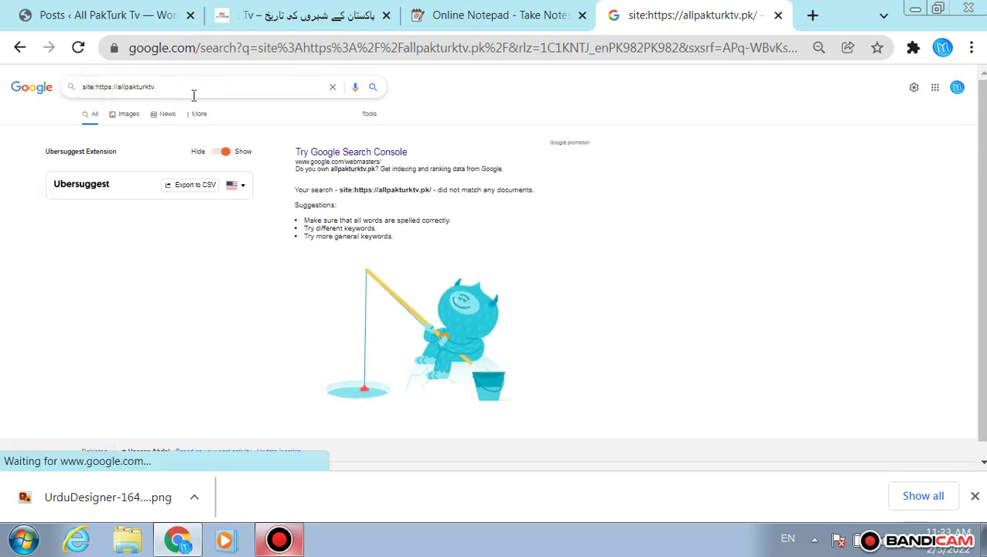
{"action": "key", "text": "Return"}
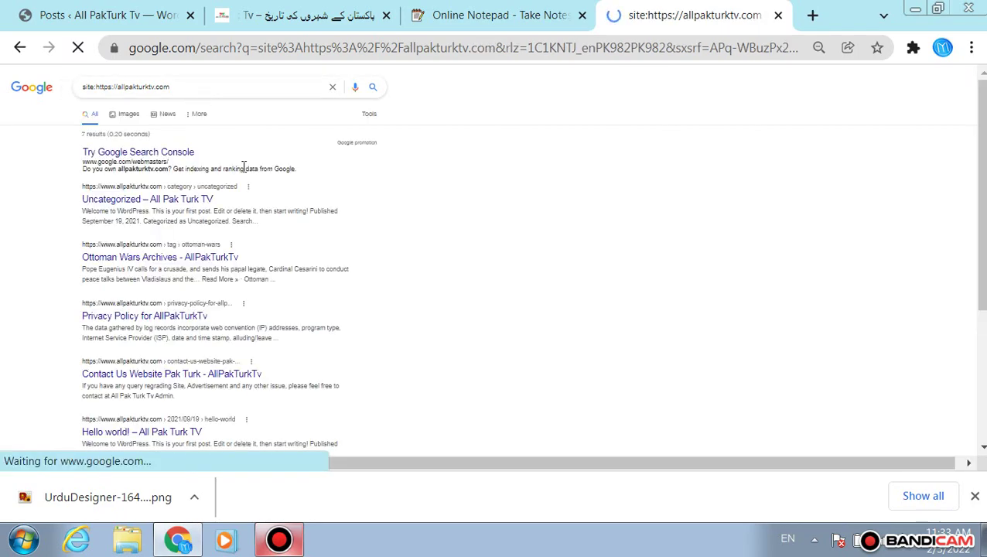
{"action": "scroll", "coordinate": [266, 191], "scroll_direction": "down", "scroll_amount": 5}
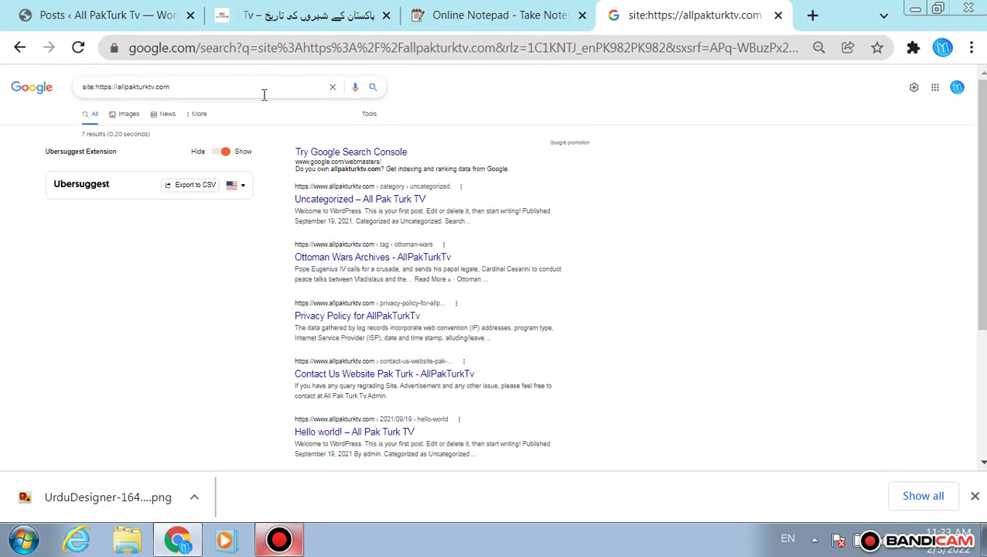
{"action": "left_click", "coordinate": [268, 77]}
{"action": "double_click", "coordinate": [751, 192]}
{"action": "left_click", "coordinate": [299, 87]}
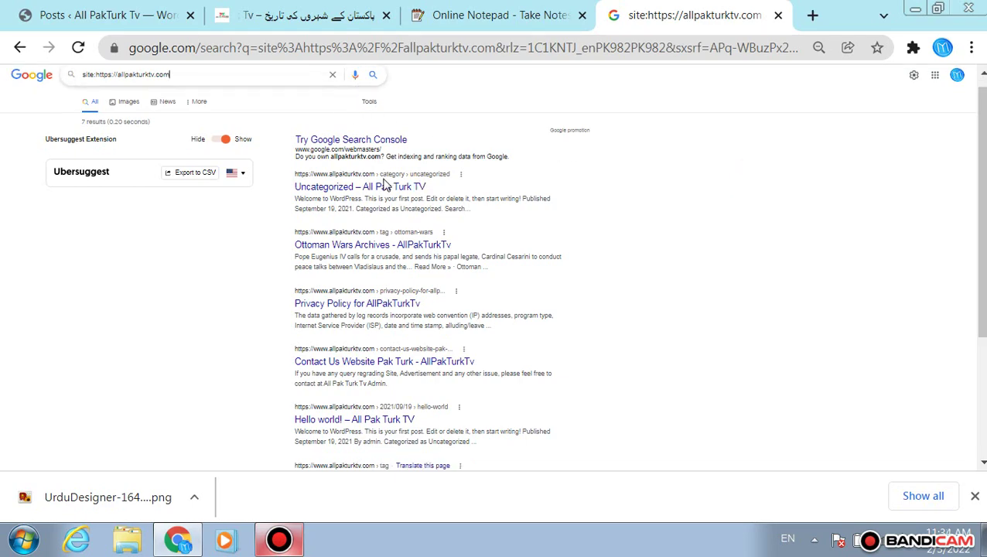
{"action": "scroll", "coordinate": [371, 186], "scroll_direction": "down", "scroll_amount": 3}
{"action": "scroll", "coordinate": [371, 190], "scroll_direction": "up", "scroll_amount": 3}
- Clear the Google search query and open a new browser tab
{"action": "left_click", "coordinate": [313, 79]}
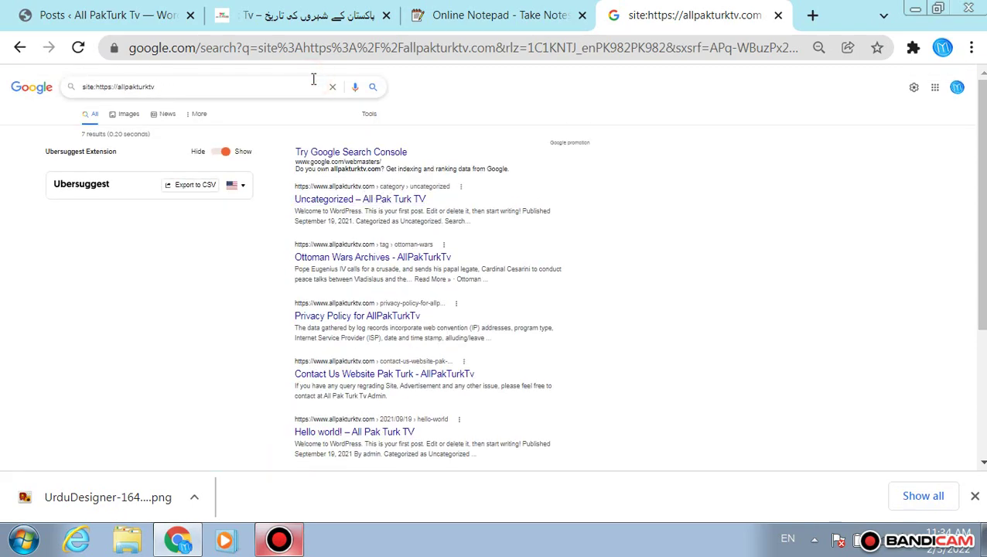
{"action": "key", "text": "BackSpace"}
{"action": "key", "text": "BackSpace"}
{"action": "key", "text": "BackSpace"}
{"action": "key", "text": "BackSpace"}
{"action": "key", "text": "BackSpace"}
{"action": "key", "text": "BackSpace"}
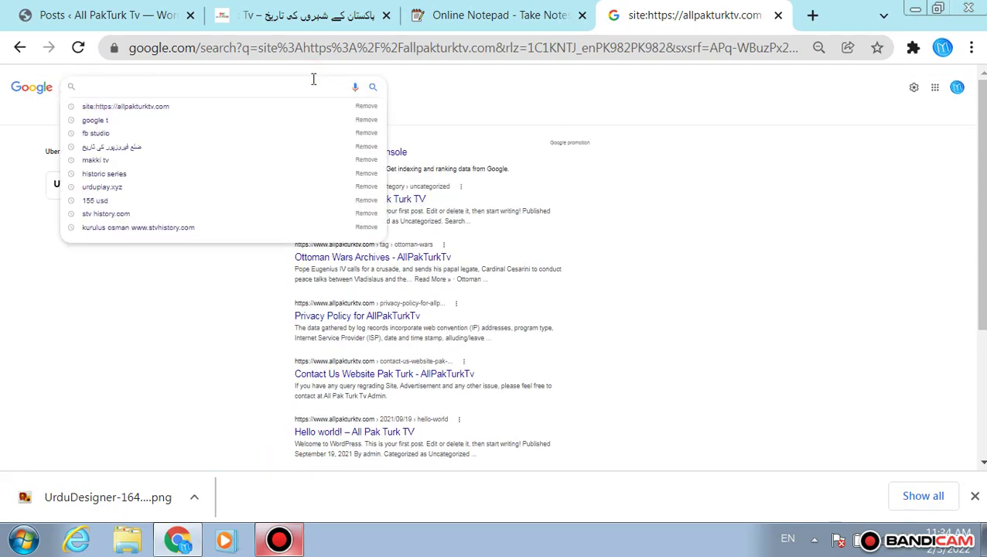
{"action": "type", "text": "s"}
{"action": "key", "text": "BackSpace"}
{"action": "left_click", "coordinate": [805, 6]}
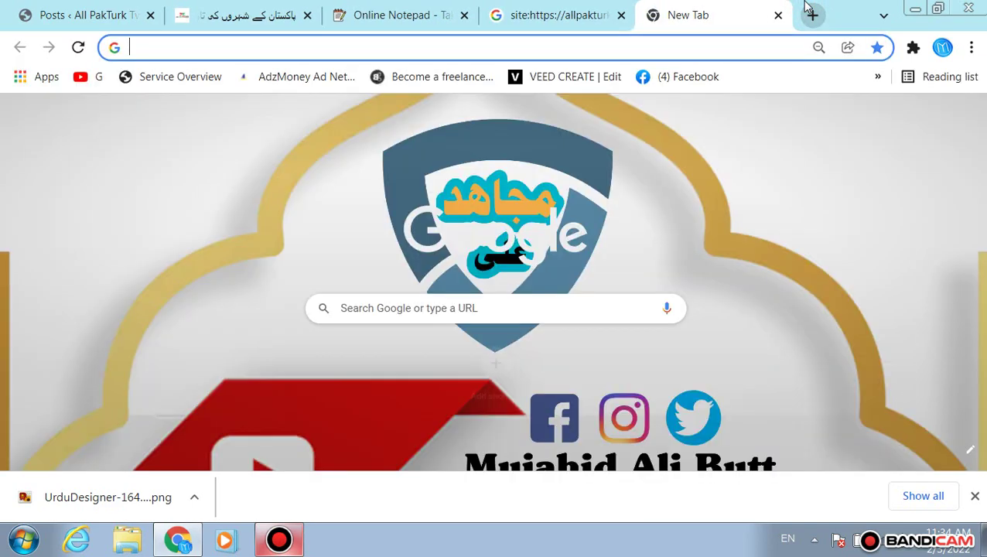
{"action": "type", "text": "s"}
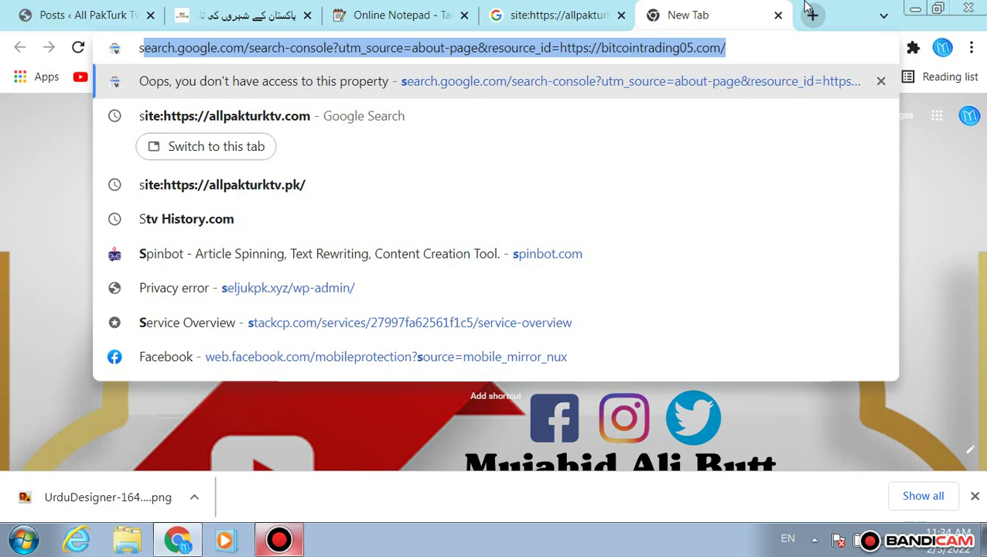
{"action": "key", "text": "BackSpace"}
{"action": "key", "text": "BackSpace"}
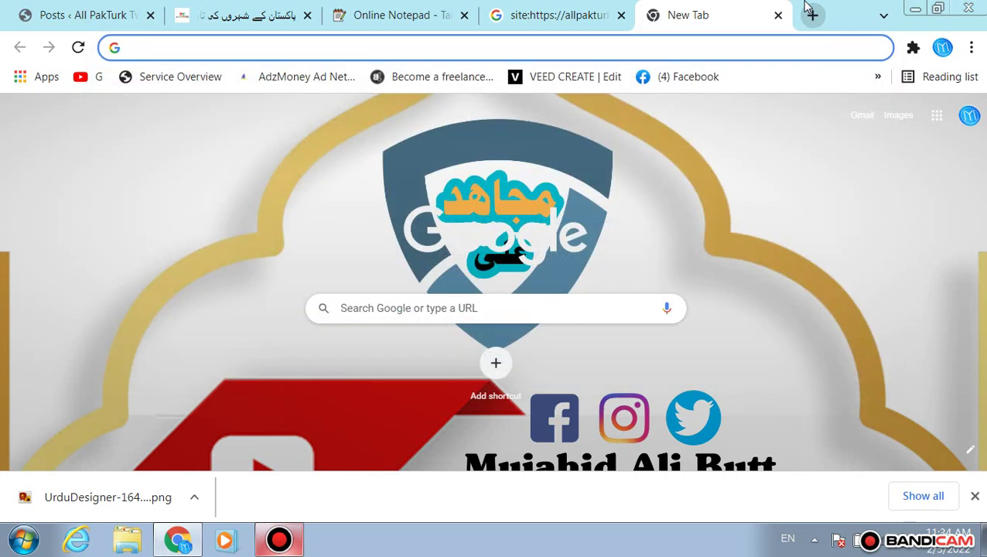
{"action": "type", "text": "u"}
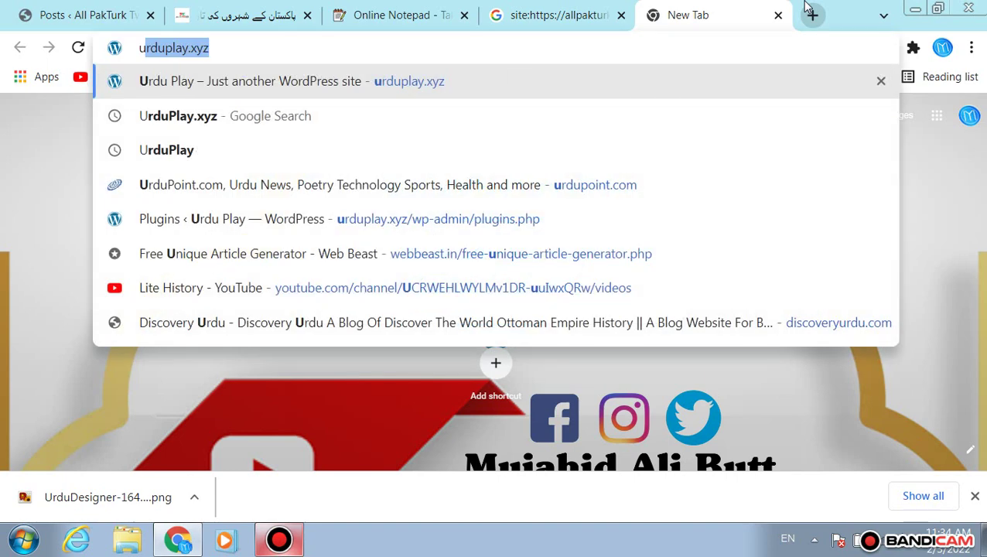
{"action": "type", "text": "bb"}
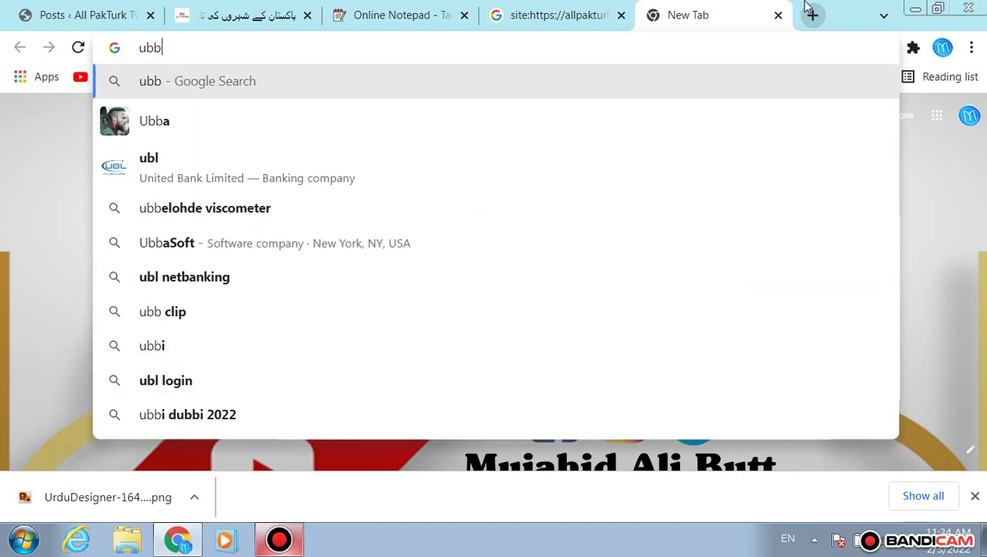
{"action": "key", "text": "BackSpace"}
{"action": "key", "text": "BackSpace"}
{"action": "type", "text": "sb"}
{"action": "key", "text": "BackSpace"}
{"action": "key", "text": "BackSpace"}
{"action": "key", "text": "BackSpace"}
{"action": "left_click", "coordinate": [557, 14]}
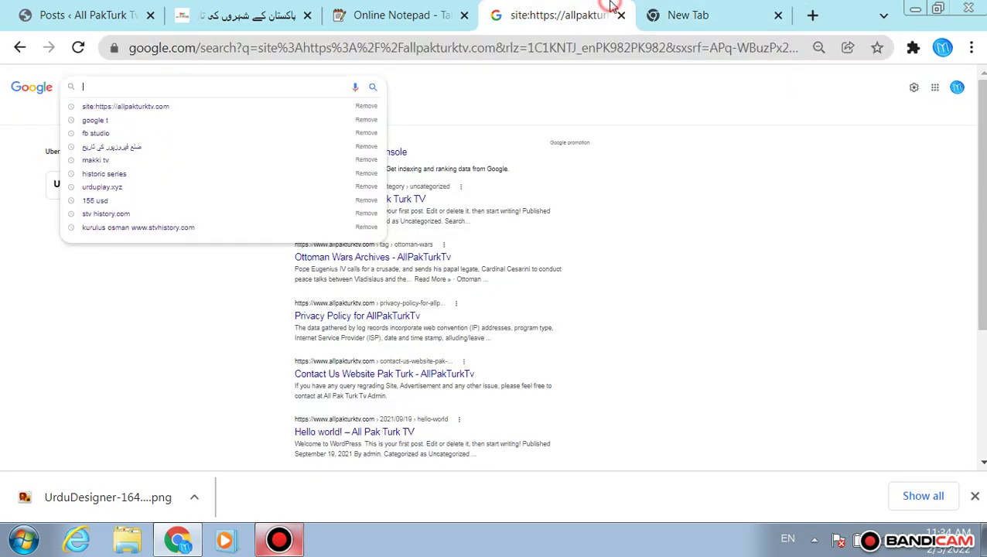
{"action": "left_click", "coordinate": [125, 308]}
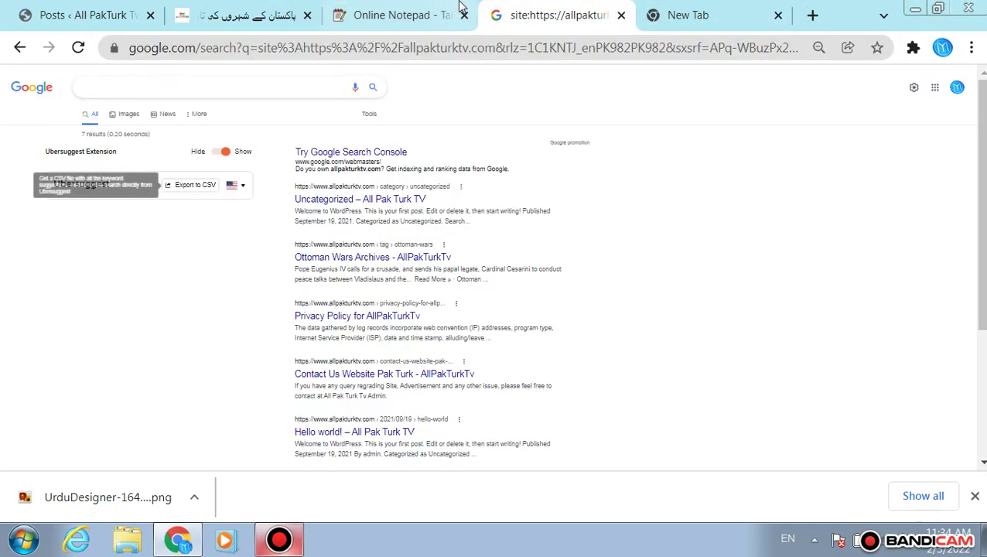
{"action": "mouse_move", "coordinate": [663, 7]}
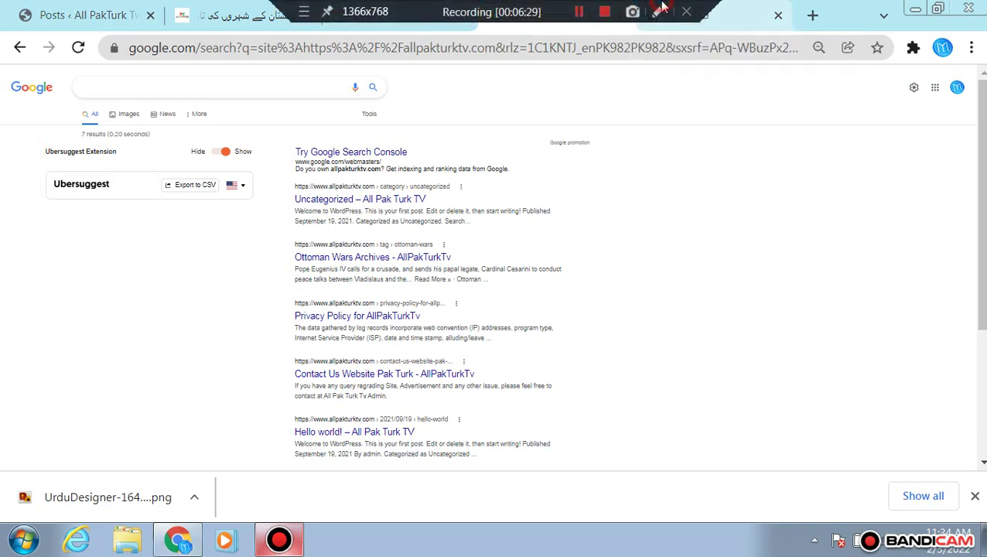
- Search Google for ubersuggest in the new tab and open the Ubersuggest's Free Keyword Tool result
{"action": "left_click", "coordinate": [696, 15]}
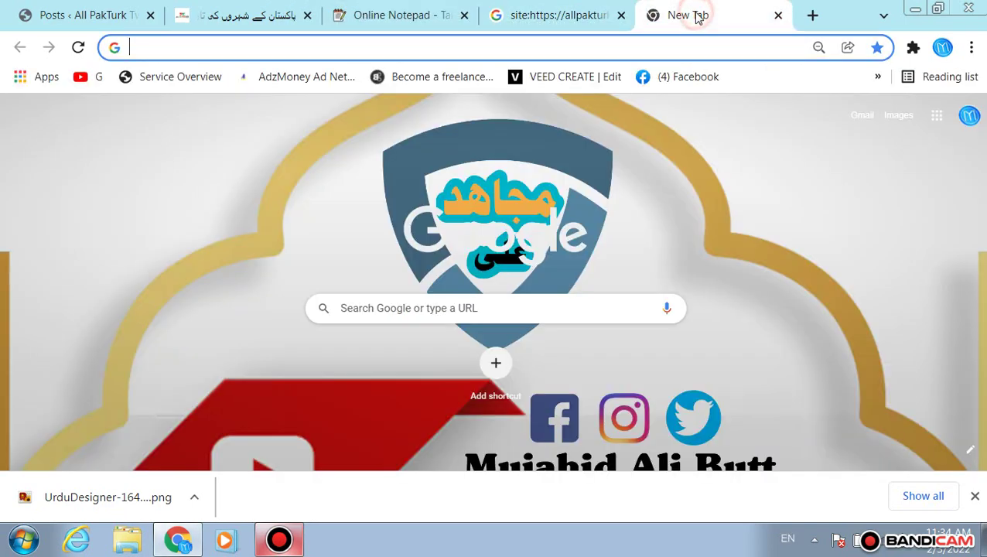
{"action": "type", "text": "ube"}
{"action": "key", "text": "Down"}
{"action": "key", "text": "Return"}
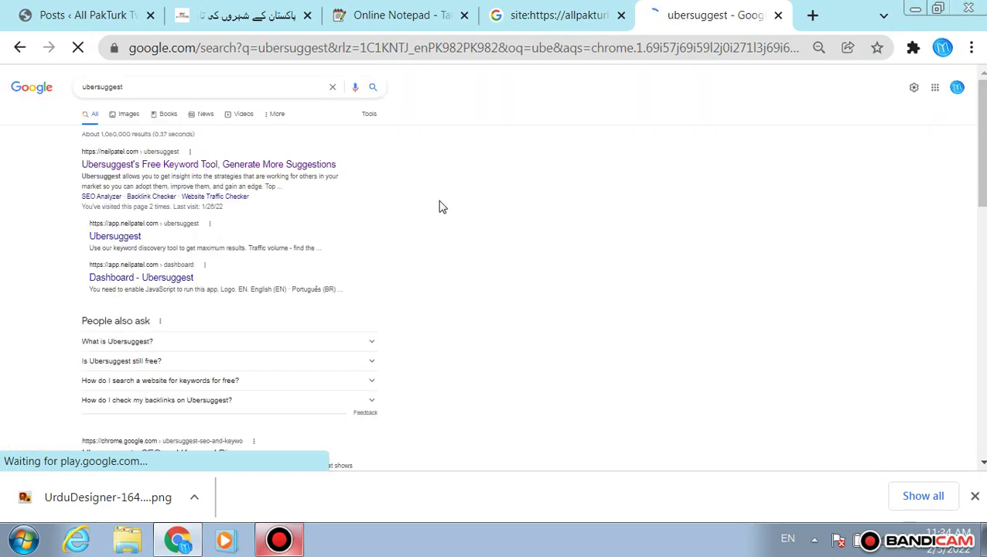
{"action": "left_click", "coordinate": [219, 172]}
{"action": "left_click", "coordinate": [225, 172]}
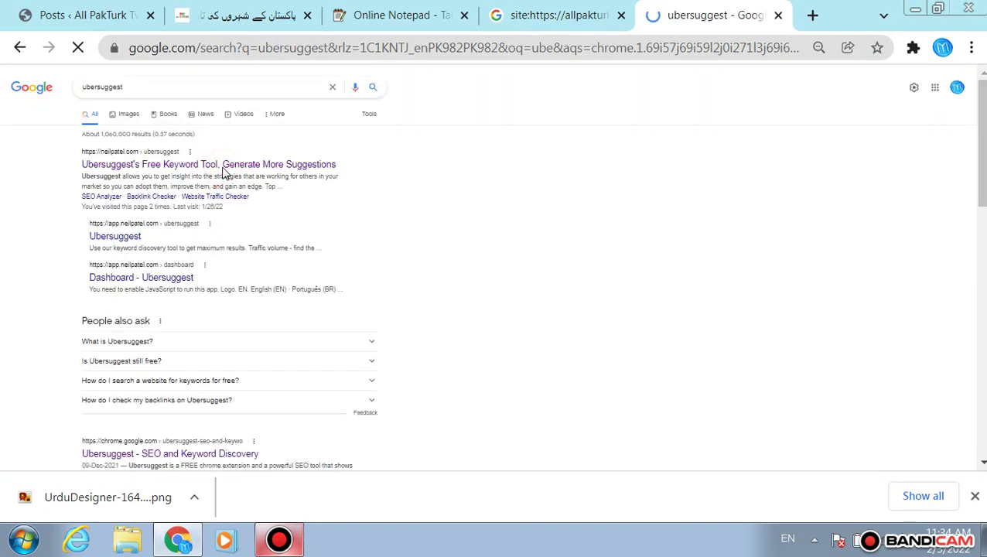
{"action": "triple_click", "coordinate": [224, 171]}
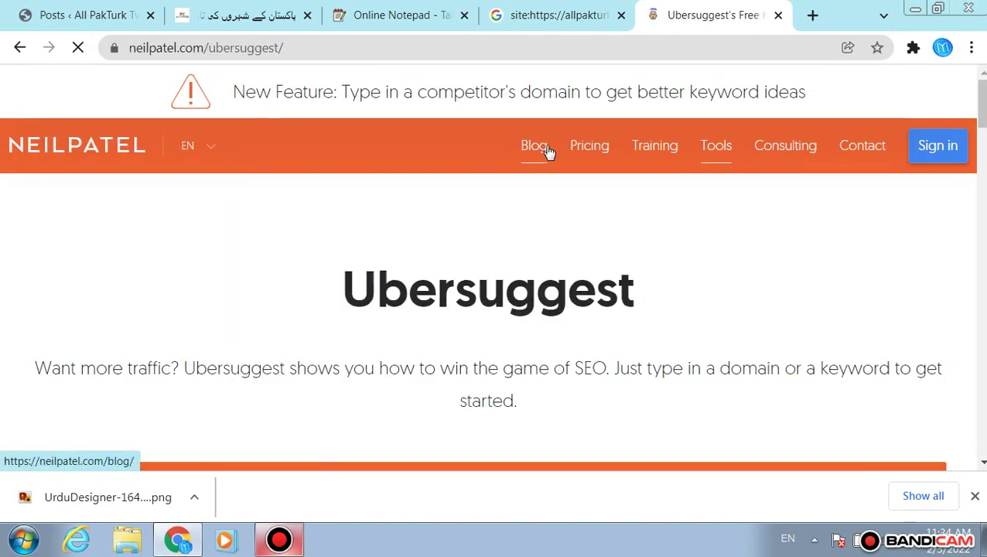
- Look over the domain and keyword search area of the Ubersuggest page and dismiss the site's notification request
{"action": "scroll", "coordinate": [548, 152], "scroll_direction": "down", "scroll_amount": 2}
{"action": "scroll", "coordinate": [549, 152], "scroll_direction": "down", "scroll_amount": 1}
{"action": "left_click", "coordinate": [365, 224]}
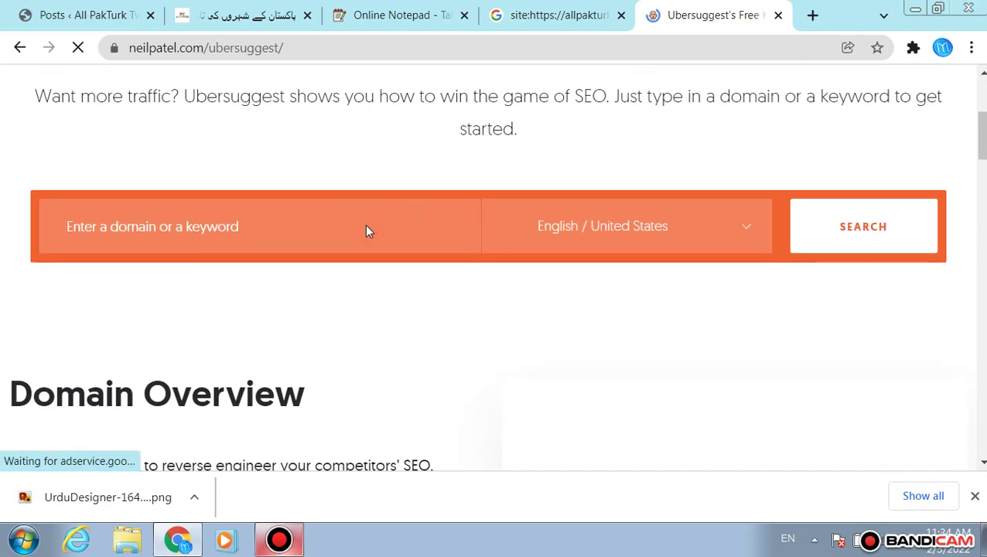
{"action": "scroll", "coordinate": [444, 215], "scroll_direction": "up", "scroll_amount": 2}
{"action": "scroll", "coordinate": [447, 223], "scroll_direction": "down", "scroll_amount": 3}
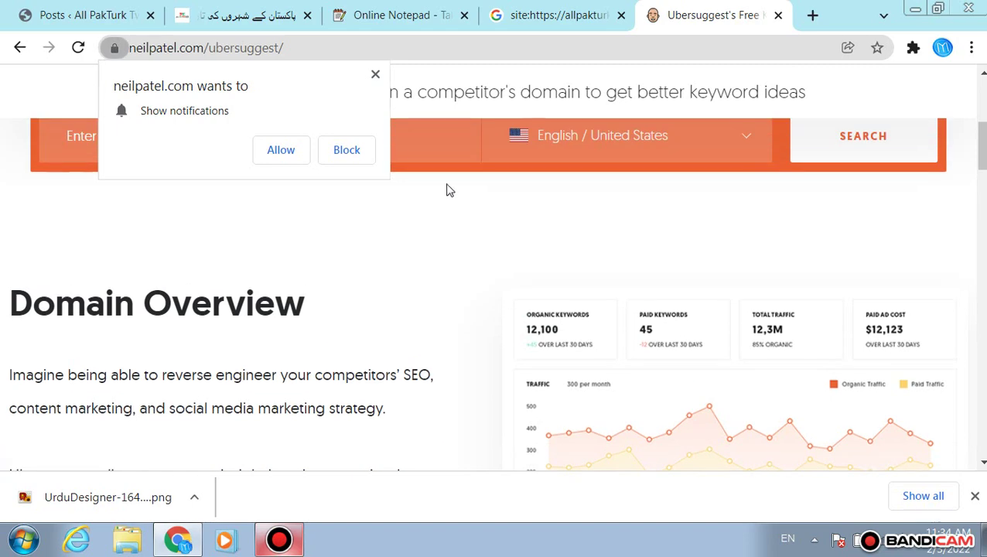
{"action": "left_click", "coordinate": [375, 75]}
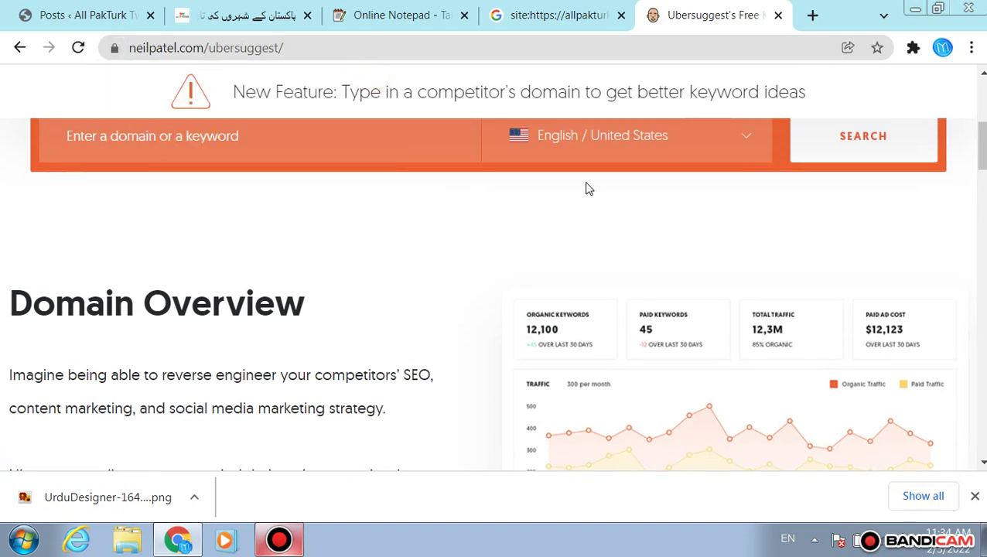
- Set the keyword search's language and country to Urdu / Pakistan, filtering the choices by "pakis"
{"action": "scroll", "coordinate": [593, 178], "scroll_direction": "up", "scroll_amount": 1}
{"action": "left_click", "coordinate": [589, 209]}
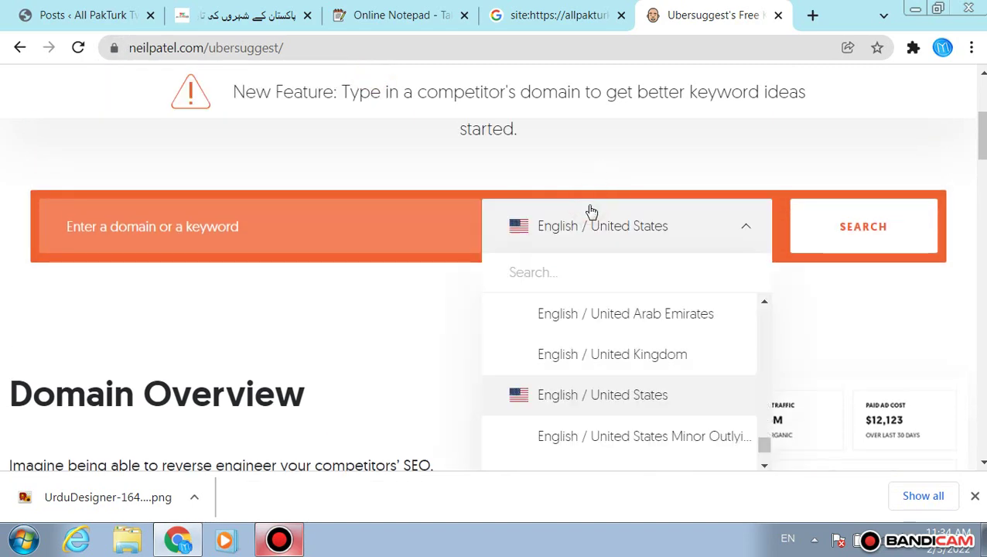
{"action": "left_click", "coordinate": [575, 260]}
{"action": "type", "text": "pakis"}
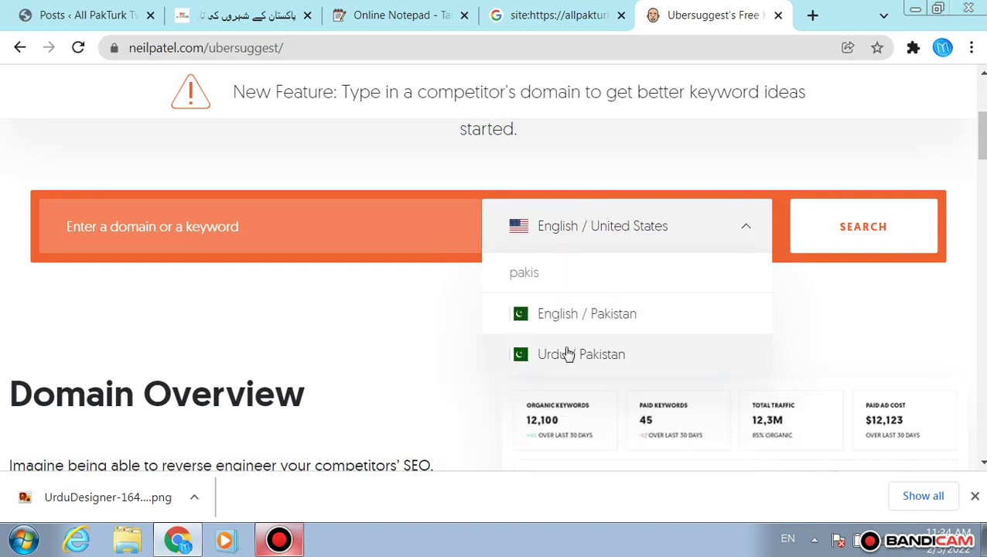
{"action": "left_click", "coordinate": [566, 352]}
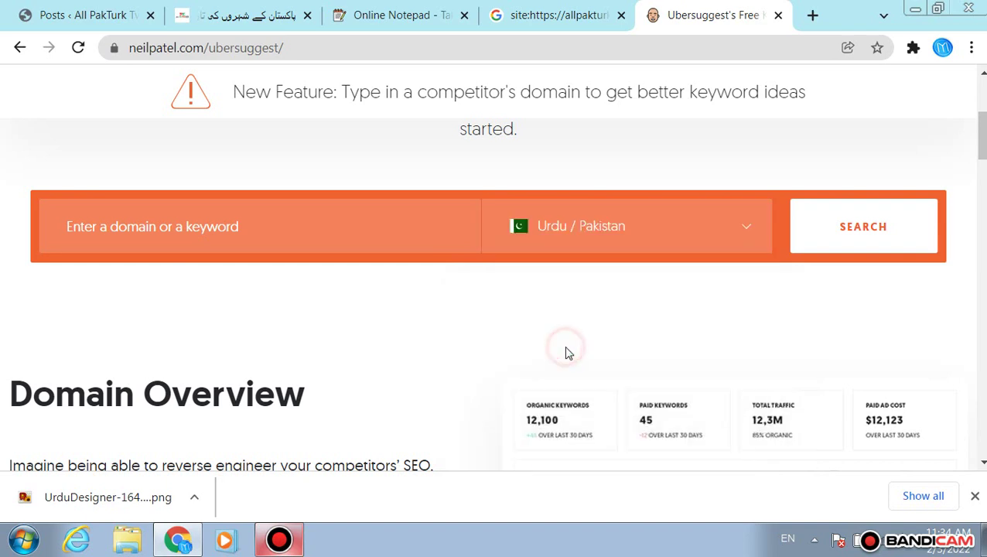
- Switch the keyboard input language to Urdu (Islamic Republic of Pakistan) and search for the keyword پاکستان کے شہروں کی تاریخ
{"action": "left_click", "coordinate": [787, 536]}
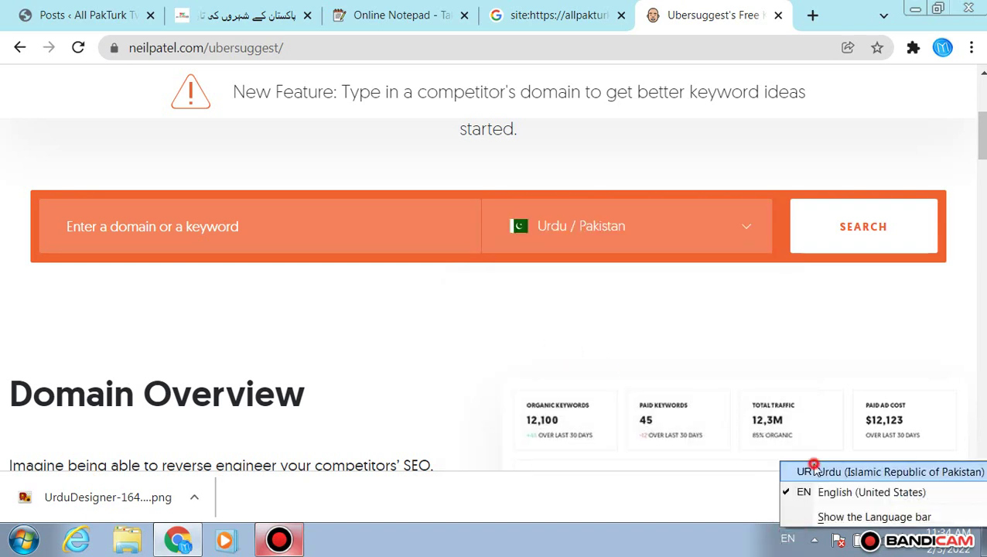
{"action": "left_click", "coordinate": [804, 469]}
{"action": "left_click", "coordinate": [445, 224]}
{"action": "type", "text": "پ"}
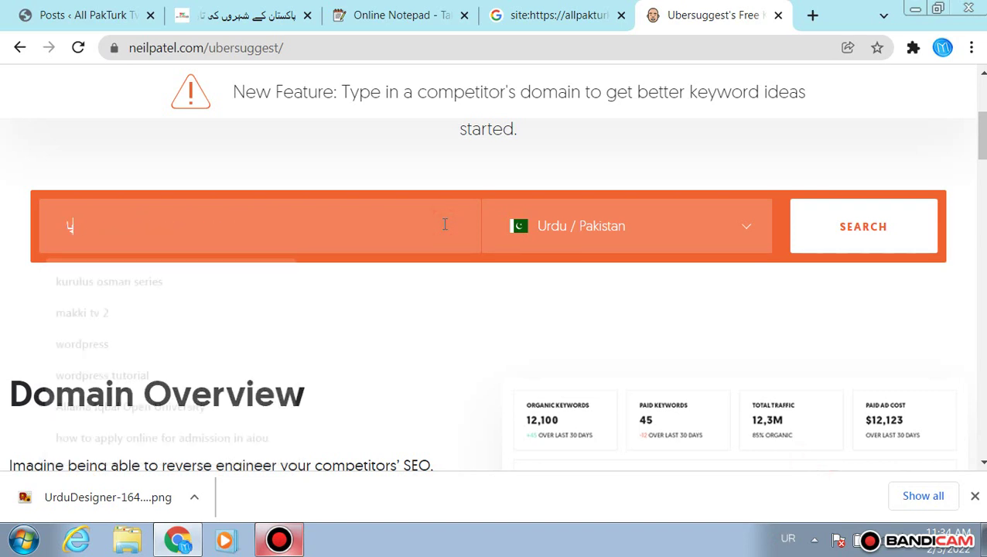
{"action": "type", "text": "اکستان کے شہر"}
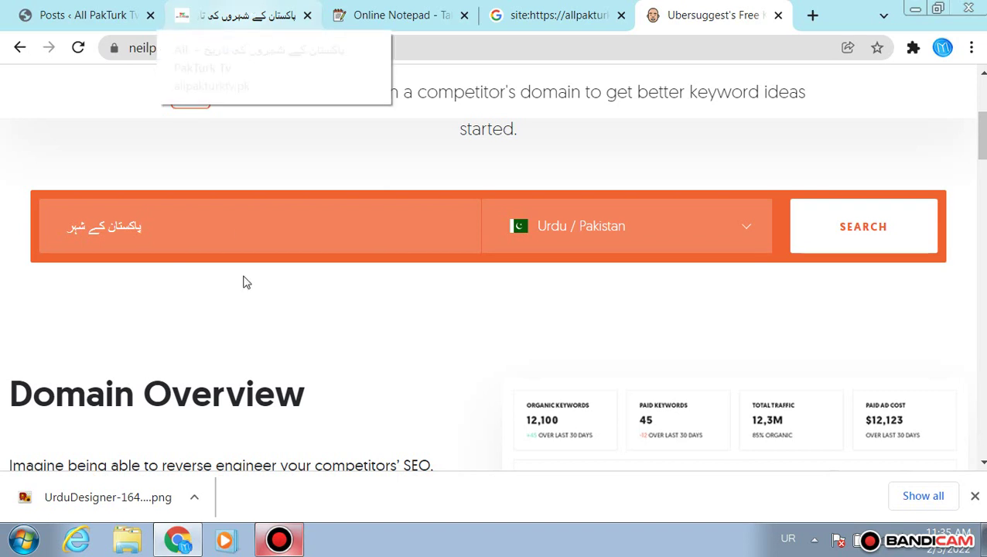
{"action": "type", "text": "وں کی"}
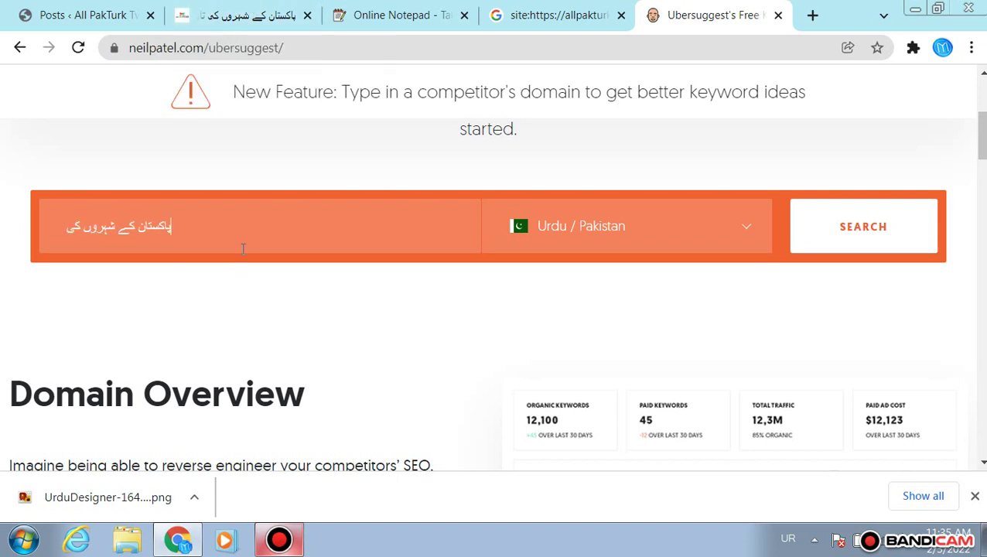
{"action": "type", "text": " تاریخ"}
{"action": "key", "text": "Return"}
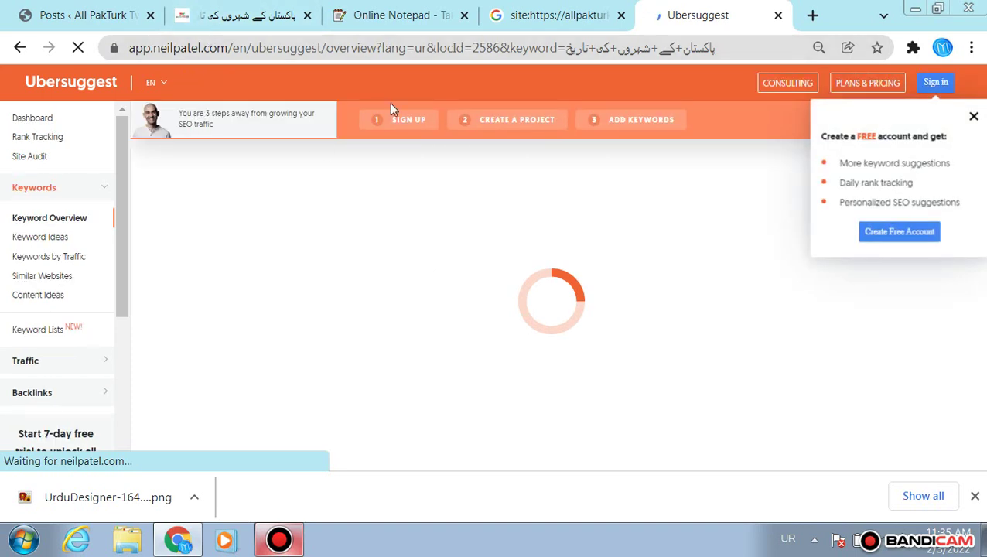
- Look over the keyword overview for پاکستان کے شہروں کی تاریخ, including search volume, SEO difficulty, keyword ideas and content ideas
{"action": "scroll", "coordinate": [580, 249], "scroll_direction": "down", "scroll_amount": 1}
{"action": "scroll", "coordinate": [681, 188], "scroll_direction": "up", "scroll_amount": 1}
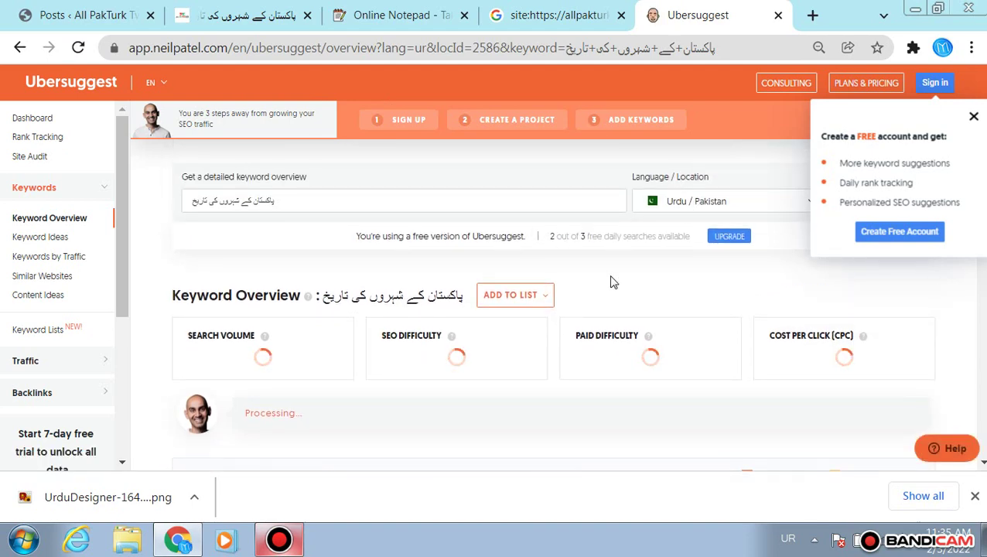
{"action": "scroll", "coordinate": [613, 280], "scroll_direction": "down", "scroll_amount": 2}
{"action": "scroll", "coordinate": [613, 283], "scroll_direction": "down", "scroll_amount": 1}
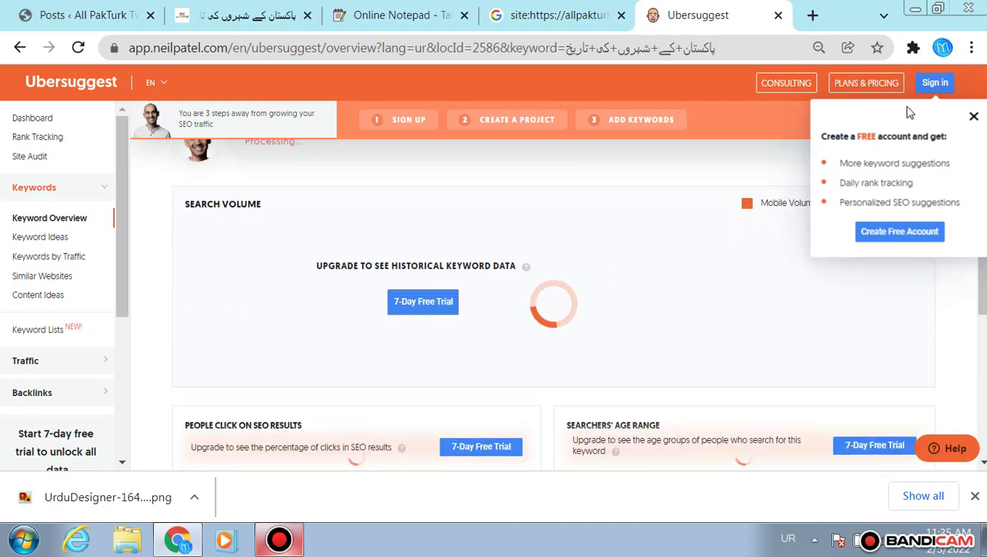
{"action": "left_click", "coordinate": [943, 48]}
{"action": "left_click", "coordinate": [943, 48]}
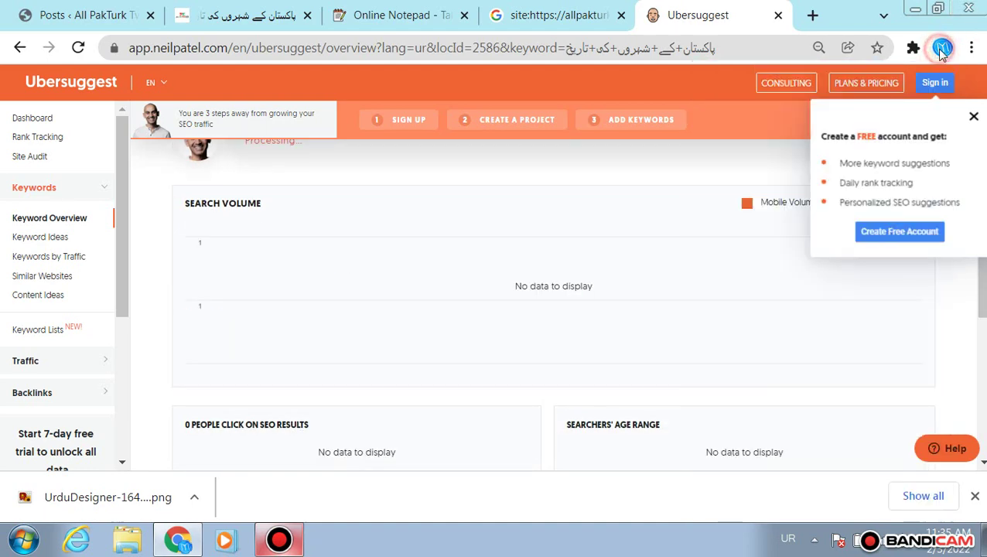
{"action": "scroll", "coordinate": [696, 280], "scroll_direction": "up", "scroll_amount": 3}
{"action": "scroll", "coordinate": [696, 280], "scroll_direction": "down", "scroll_amount": 10}
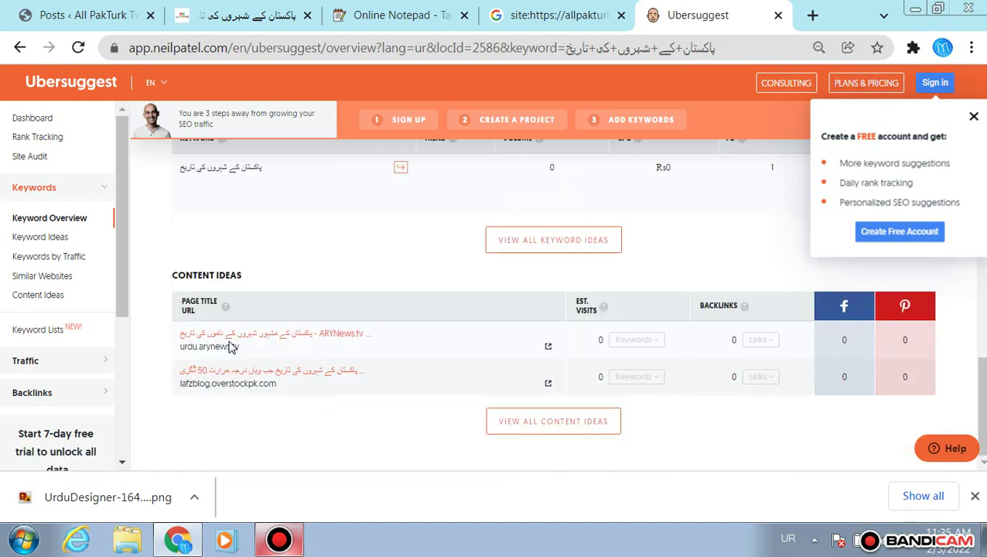
{"action": "scroll", "coordinate": [323, 349], "scroll_direction": "up", "scroll_amount": 2}
{"action": "scroll", "coordinate": [324, 349], "scroll_direction": "down", "scroll_amount": 2}
{"action": "scroll", "coordinate": [573, 349], "scroll_direction": "up", "scroll_amount": 6}
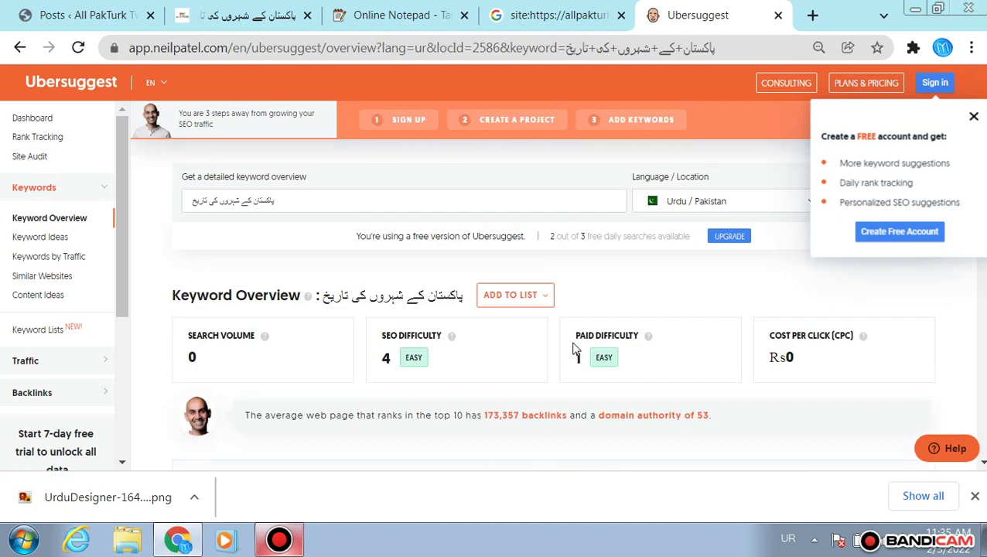
- Replace the keyword in the detailed keyword overview with تاریخ پاکستان and run the search
{"action": "left_click", "coordinate": [331, 211]}
{"action": "triple_click", "coordinate": [332, 205]}
{"action": "type", "text": "ک"}
{"action": "type", "text": "اریخ پاکستان"}
{"action": "key", "text": "Return"}
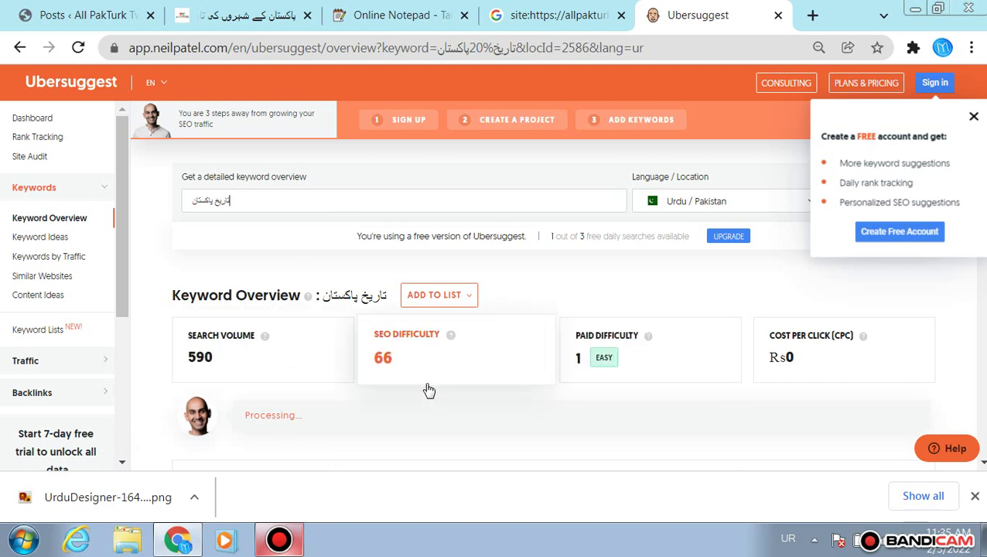
- Examine the search volume, difficulty scores, keyword ideas and content ideas reported for تاریخ پاکستان
{"action": "scroll", "coordinate": [431, 392], "scroll_direction": "down", "scroll_amount": 7}
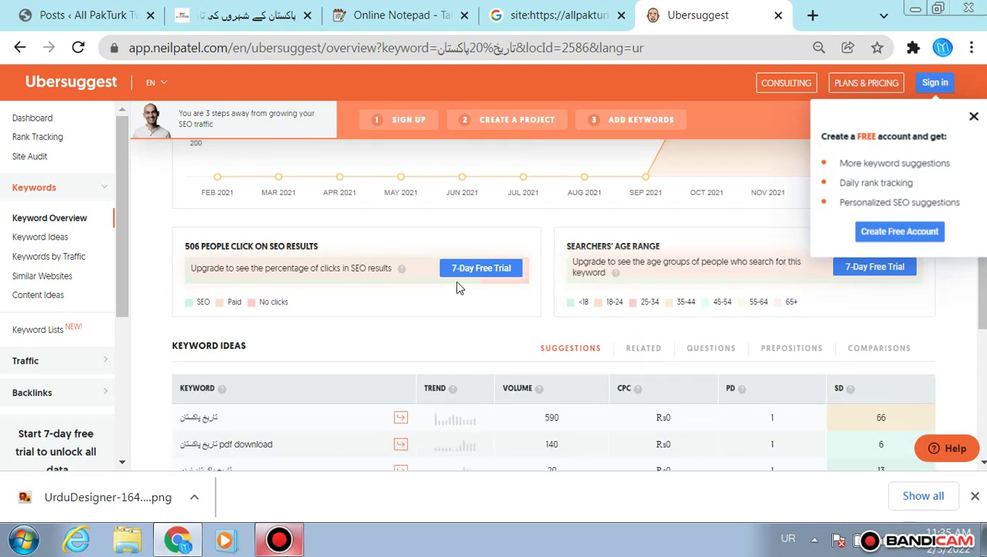
{"action": "scroll", "coordinate": [493, 315], "scroll_direction": "down", "scroll_amount": 1}
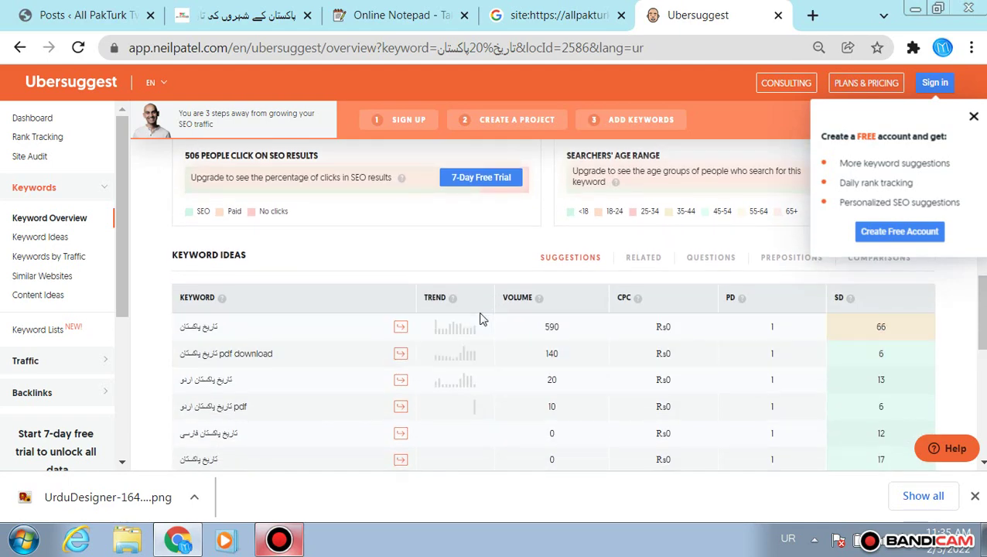
{"action": "scroll", "coordinate": [480, 319], "scroll_direction": "down", "scroll_amount": 6}
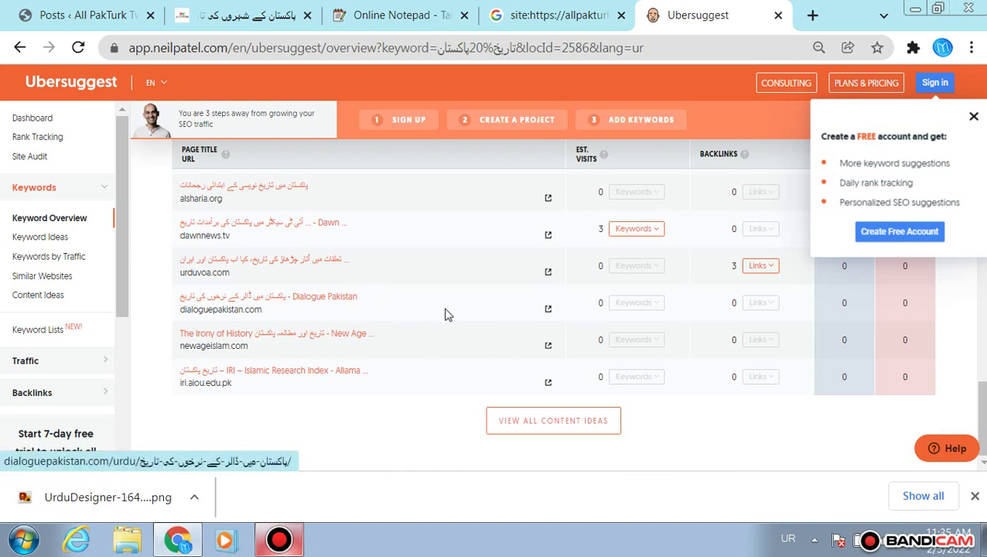
{"action": "scroll", "coordinate": [444, 319], "scroll_direction": "up", "scroll_amount": 1}
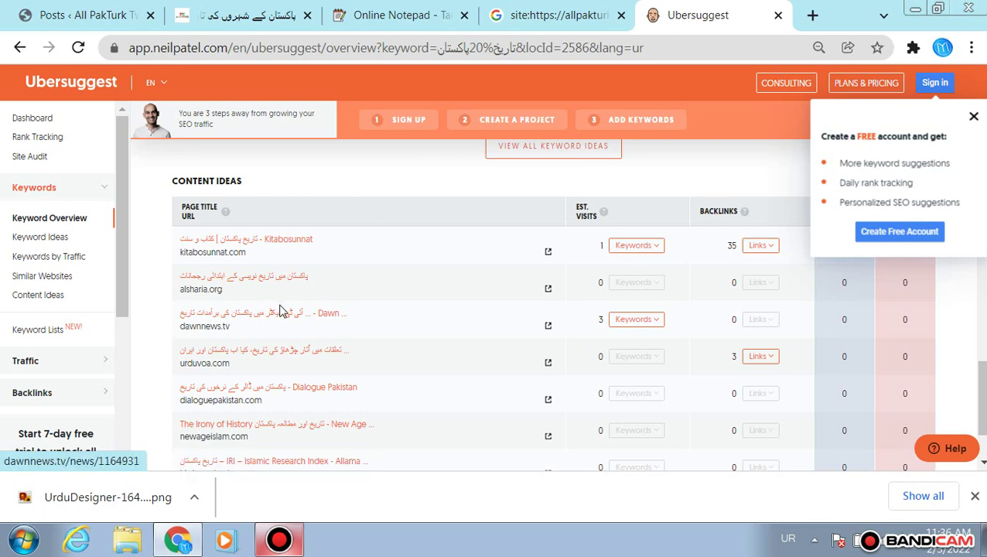
{"action": "scroll", "coordinate": [279, 309], "scroll_direction": "down", "scroll_amount": 1}
{"action": "scroll", "coordinate": [345, 278], "scroll_direction": "up", "scroll_amount": 10}
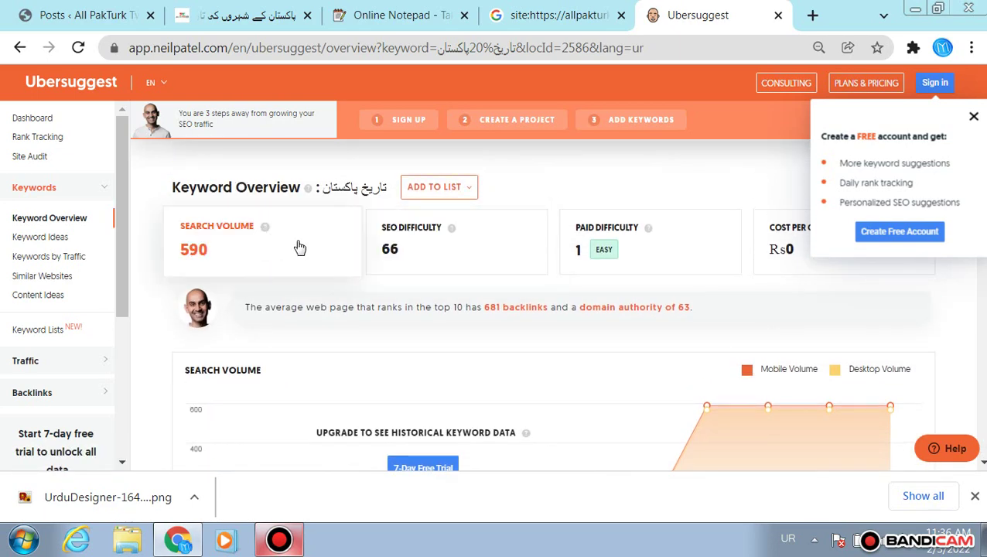
{"action": "scroll", "coordinate": [330, 258], "scroll_direction": "down", "scroll_amount": 4}
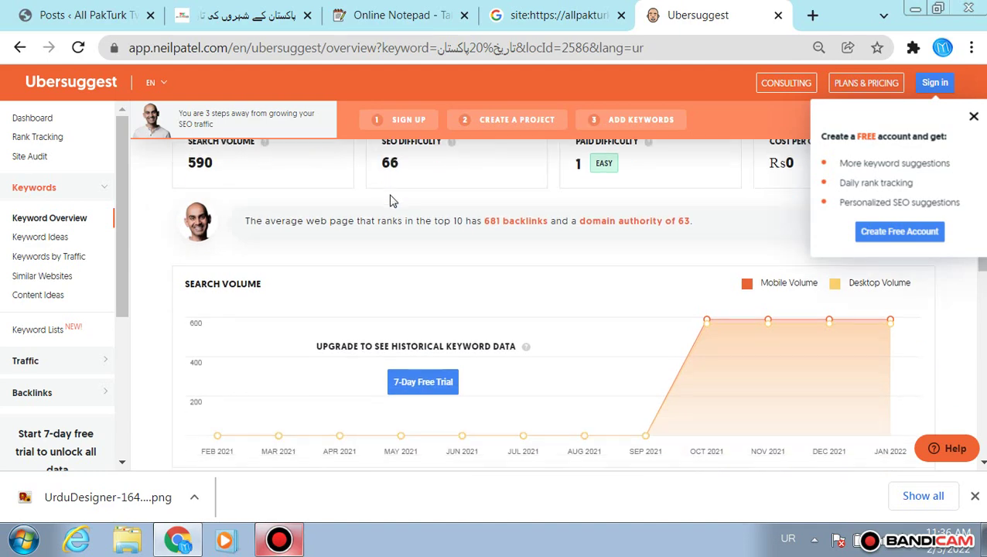
{"action": "scroll", "coordinate": [343, 356], "scroll_direction": "down", "scroll_amount": 3}
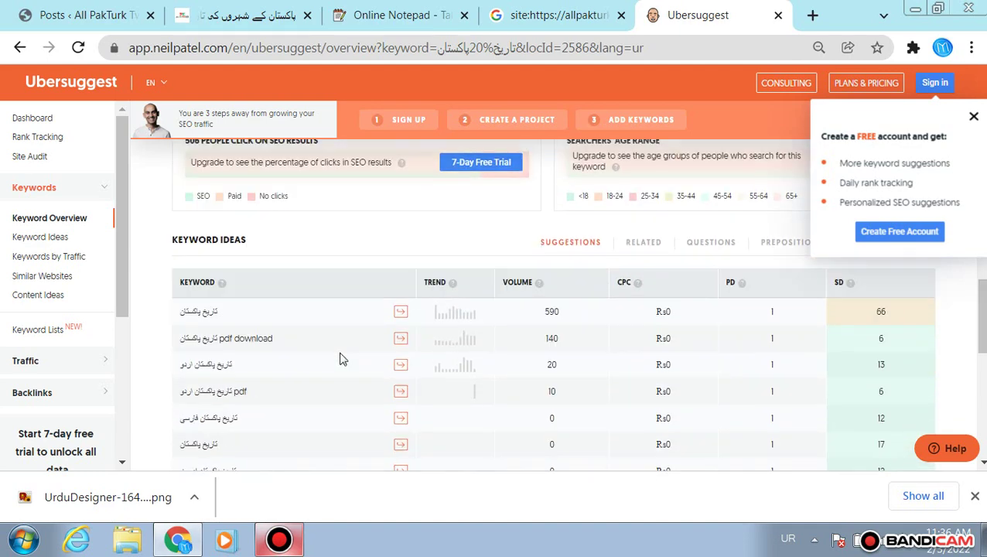
- Open the Kitabosunnat page from the content ideas in a new browser tab and bring it into view
{"action": "right_click", "coordinate": [271, 422]}
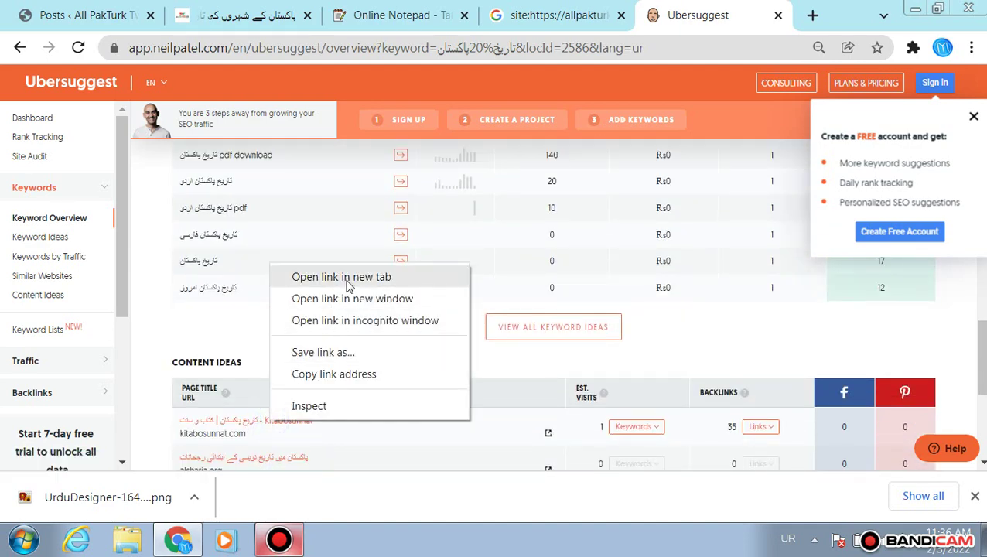
{"action": "left_click", "coordinate": [345, 280]}
{"action": "left_click", "coordinate": [912, 15]}
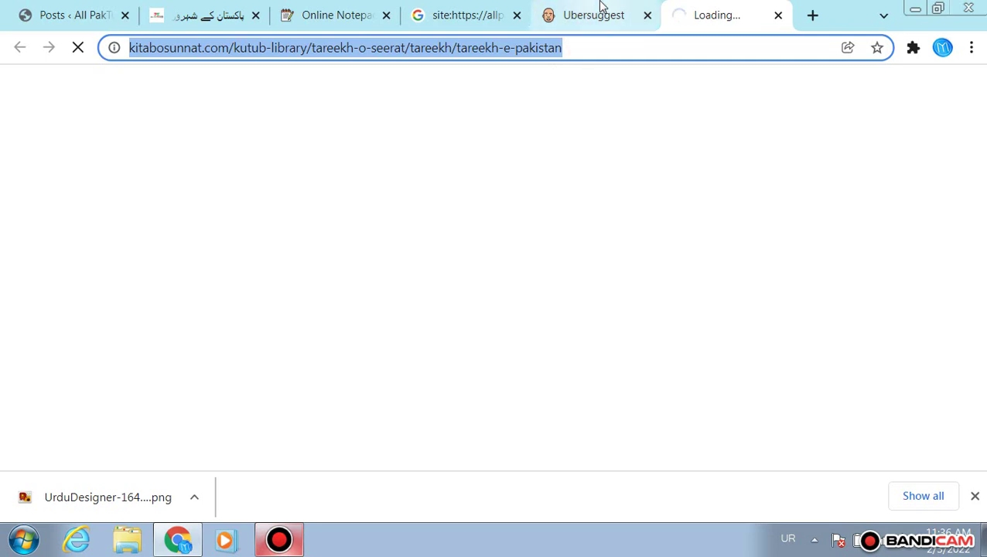
{"action": "left_click", "coordinate": [582, 16]}
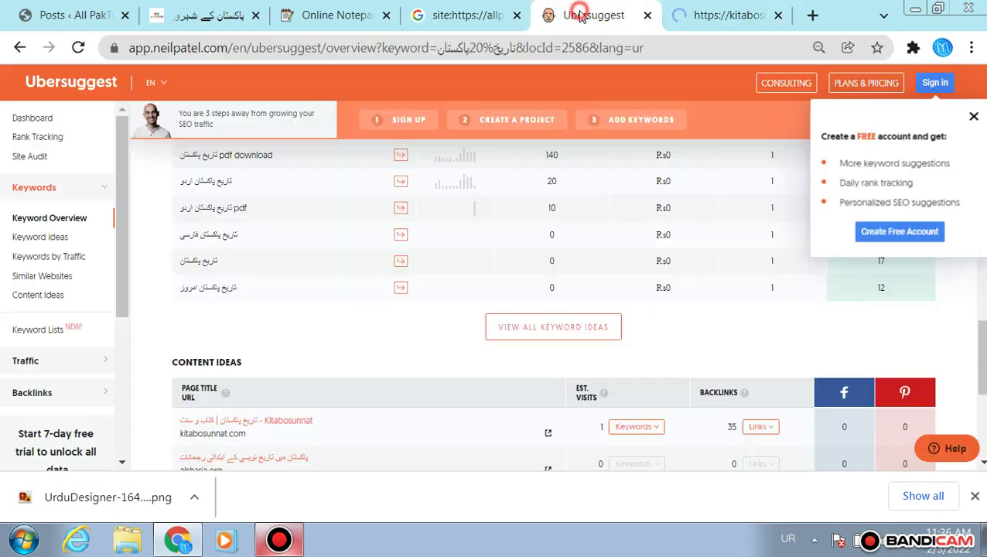
{"action": "scroll", "coordinate": [424, 385], "scroll_direction": "down", "scroll_amount": 3}
{"action": "left_click", "coordinate": [750, 13]}
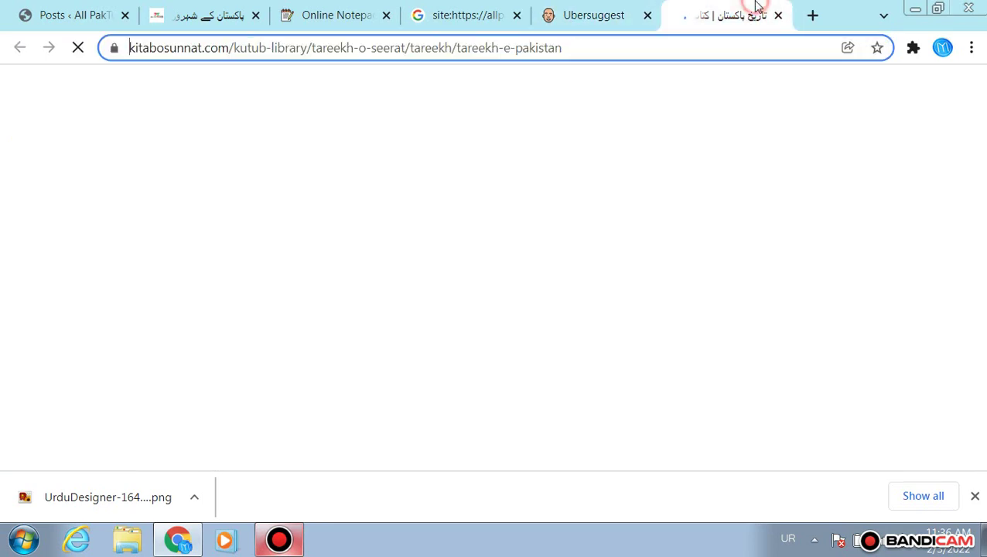
{"action": "left_click", "coordinate": [630, 20]}
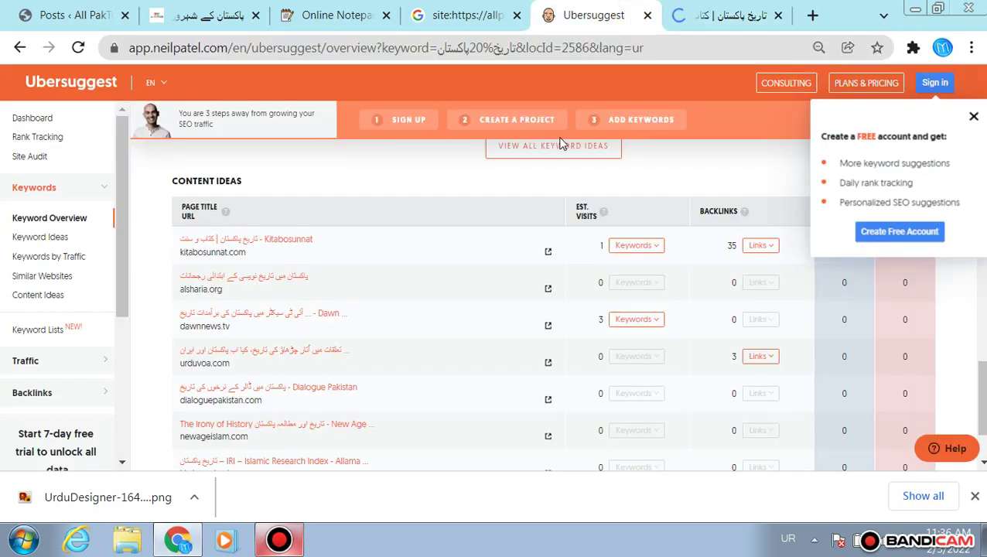
{"action": "left_click", "coordinate": [735, 6]}
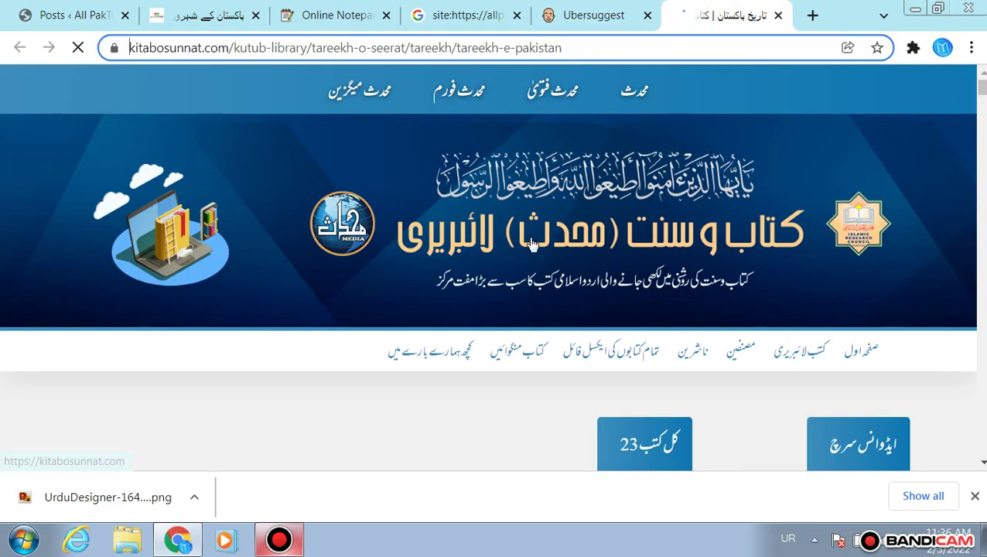
- Look through the book listings on the Kitabosunnat تاریخ پاکستان page
{"action": "scroll", "coordinate": [532, 245], "scroll_direction": "down", "scroll_amount": 6}
{"action": "scroll", "coordinate": [532, 244], "scroll_direction": "down", "scroll_amount": 6}
{"action": "scroll", "coordinate": [533, 244], "scroll_direction": "down", "scroll_amount": 3}
{"action": "scroll", "coordinate": [532, 244], "scroll_direction": "up", "scroll_amount": 5}
{"action": "scroll", "coordinate": [532, 245], "scroll_direction": "down", "scroll_amount": 5}
{"action": "scroll", "coordinate": [533, 244], "scroll_direction": "up", "scroll_amount": 4}
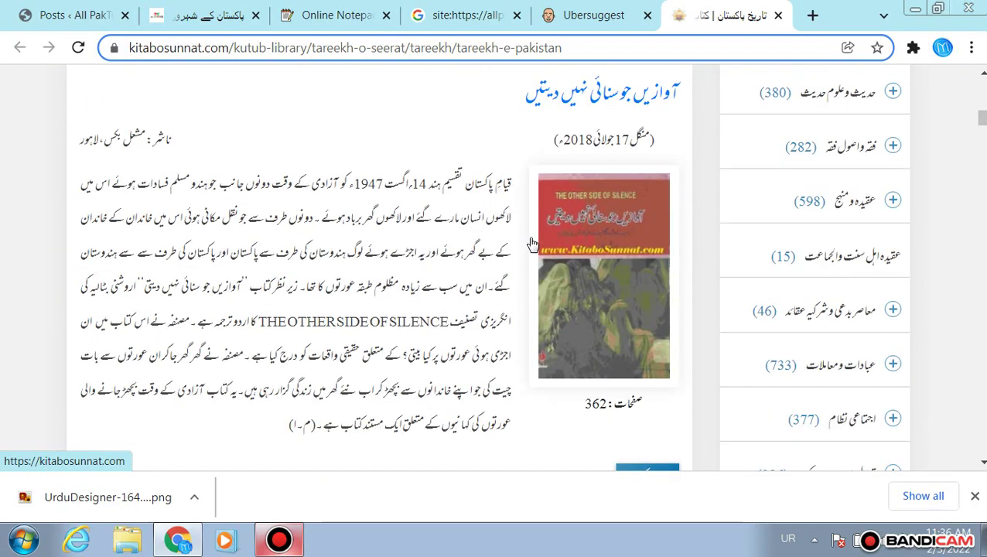
{"action": "scroll", "coordinate": [532, 244], "scroll_direction": "up", "scroll_amount": 8}
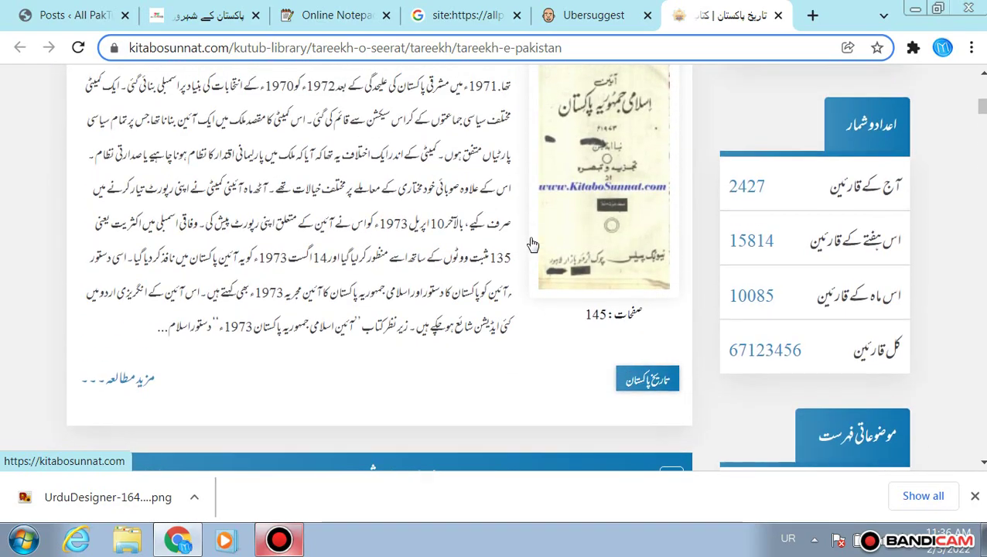
{"action": "scroll", "coordinate": [532, 245], "scroll_direction": "up", "scroll_amount": 3}
{"action": "scroll", "coordinate": [532, 244], "scroll_direction": "down", "scroll_amount": 12}
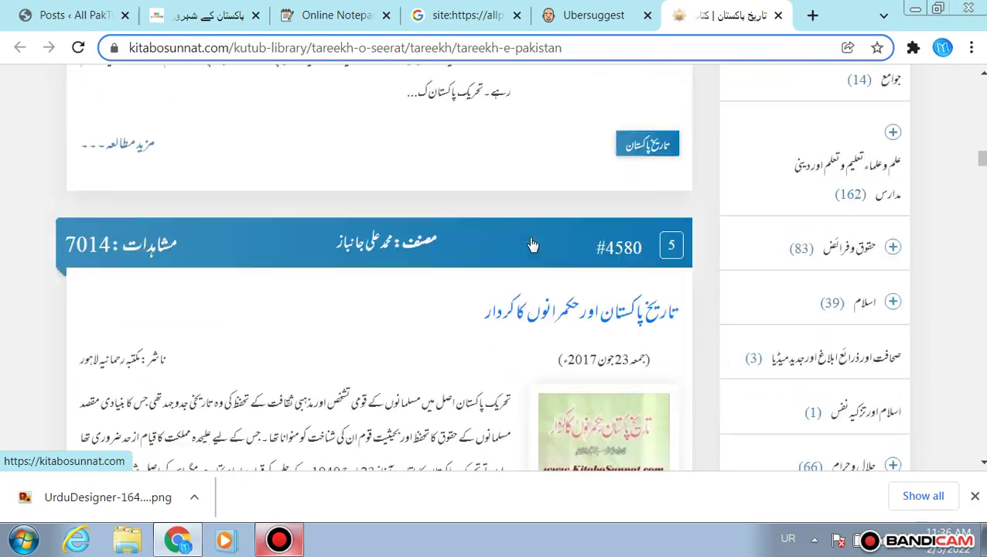
{"action": "scroll", "coordinate": [532, 245], "scroll_direction": "down", "scroll_amount": 15}
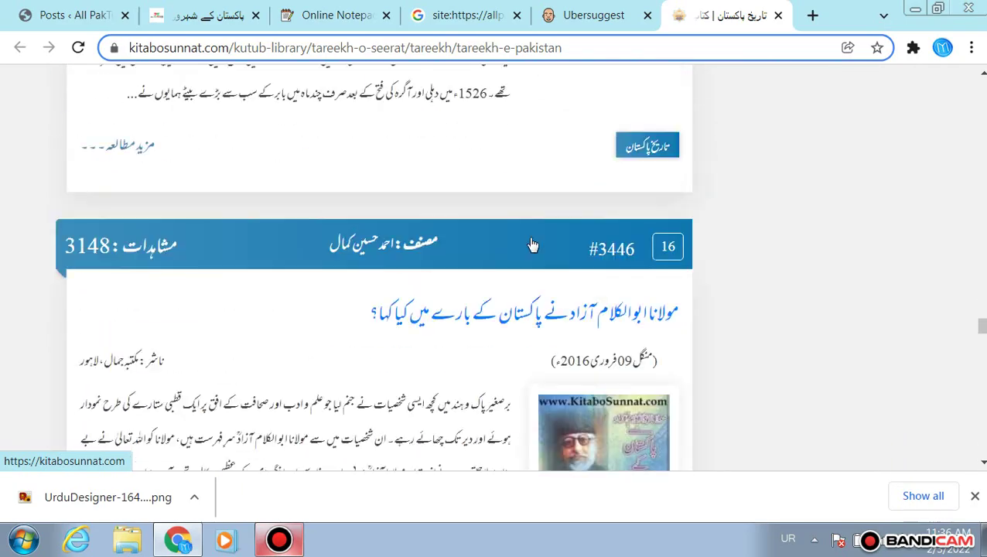
{"action": "scroll", "coordinate": [533, 245], "scroll_direction": "down", "scroll_amount": 12}
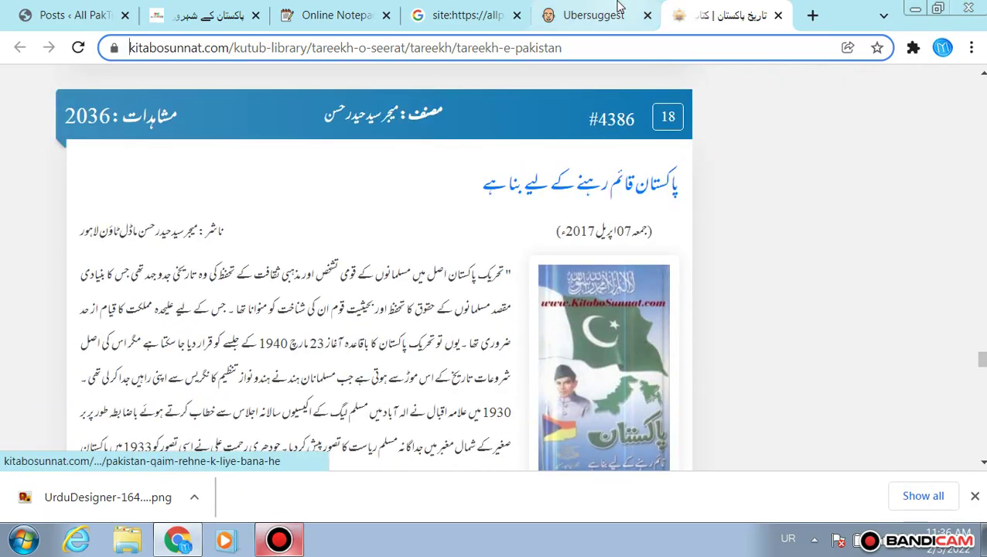
- Return to the Ubersuggest tab and compare the suggested keywords and ranking pages for تاریخ پاکستان
{"action": "left_click", "coordinate": [617, 13]}
{"action": "scroll", "coordinate": [549, 212], "scroll_direction": "up", "scroll_amount": 1}
{"action": "scroll", "coordinate": [549, 212], "scroll_direction": "down", "scroll_amount": 3}
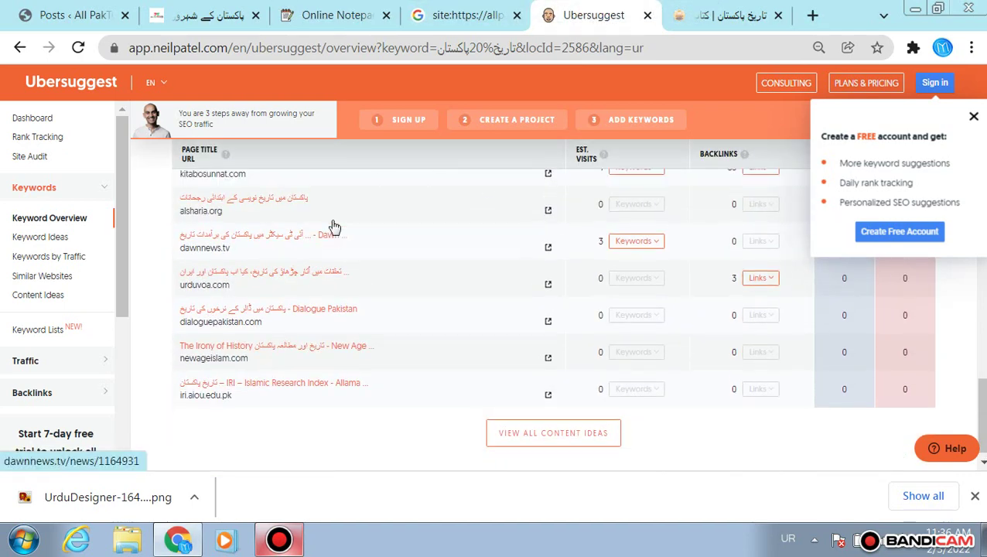
{"action": "scroll", "coordinate": [332, 224], "scroll_direction": "up", "scroll_amount": 10}
{"action": "scroll", "coordinate": [444, 264], "scroll_direction": "down", "scroll_amount": 4}
{"action": "scroll", "coordinate": [445, 265], "scroll_direction": "down", "scroll_amount": 3}
{"action": "scroll", "coordinate": [444, 264], "scroll_direction": "up", "scroll_amount": 6}
{"action": "scroll", "coordinate": [445, 264], "scroll_direction": "down", "scroll_amount": 7}
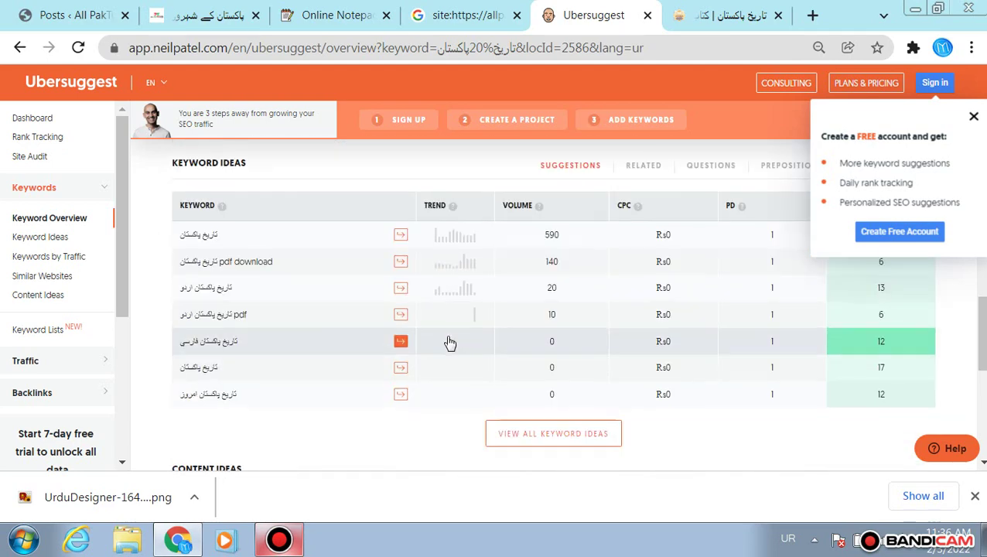
{"action": "scroll", "coordinate": [446, 341], "scroll_direction": "down", "scroll_amount": 5}
{"action": "scroll", "coordinate": [446, 341], "scroll_direction": "up", "scroll_amount": 3}
{"action": "scroll", "coordinate": [447, 341], "scroll_direction": "up", "scroll_amount": 2}
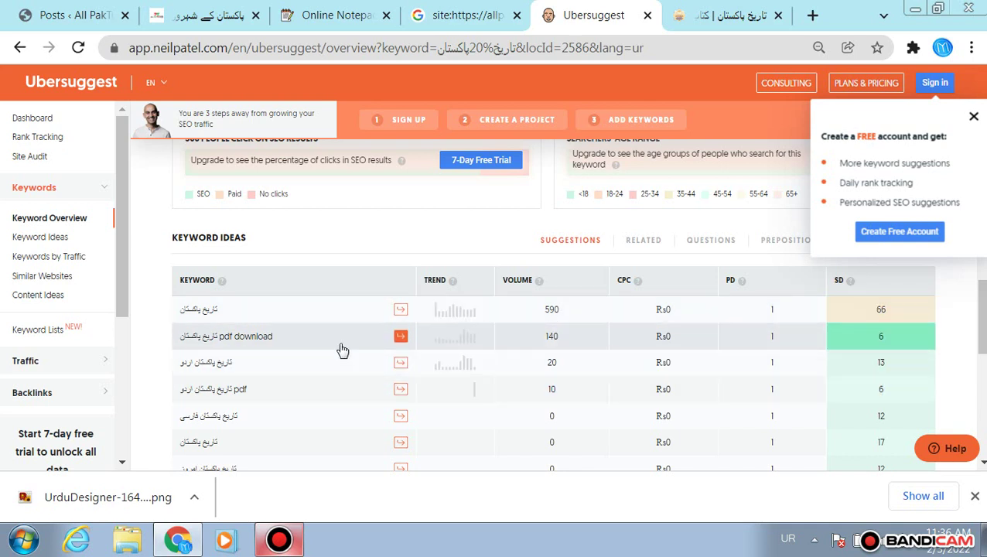
- Open the full keyword ideas page from the تاریخ پاکستان pdf download suggestion and view its keyword list
{"action": "left_click_drag", "start_coordinate": [272, 336], "coordinate": [177, 345]}
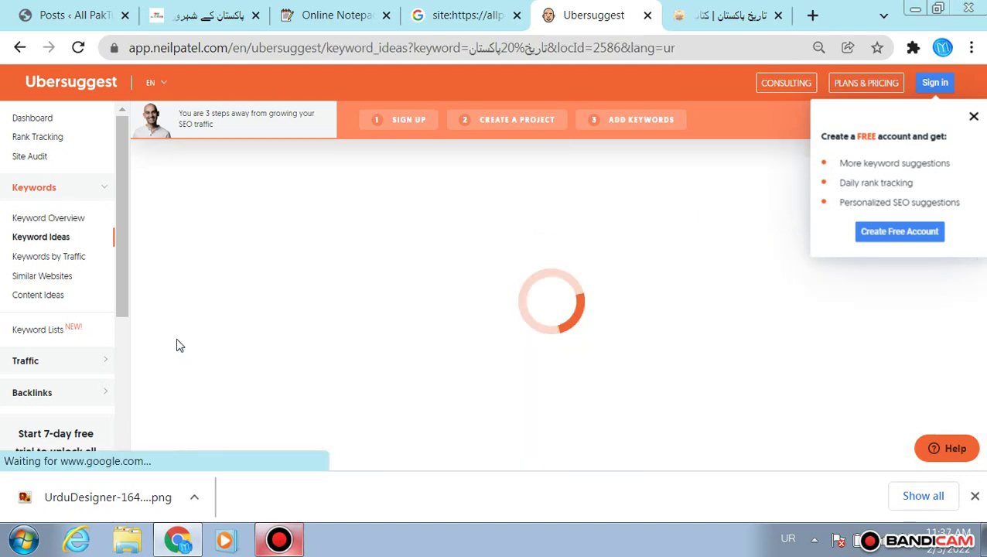
{"action": "left_click", "coordinate": [447, 232]}
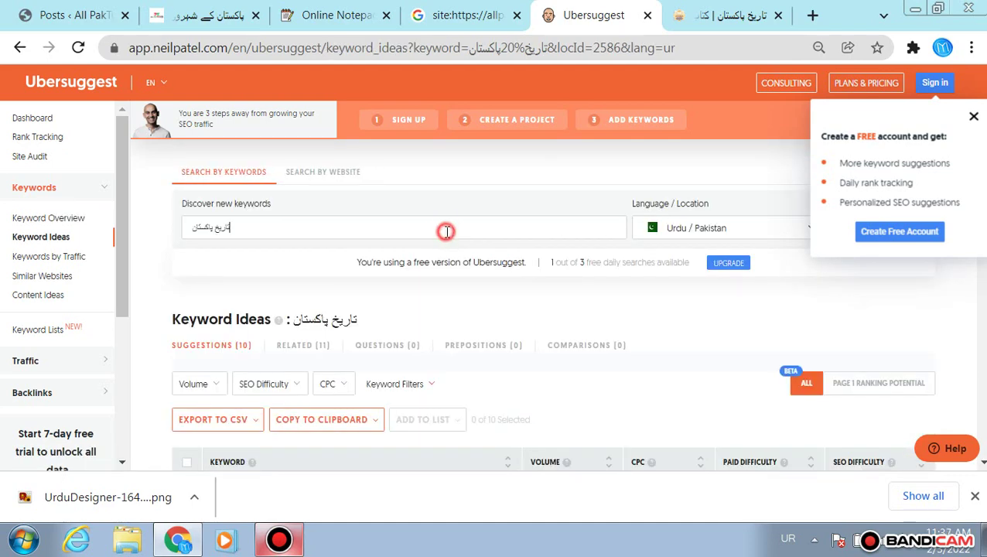
{"action": "scroll", "coordinate": [447, 236], "scroll_direction": "down", "scroll_amount": 1}
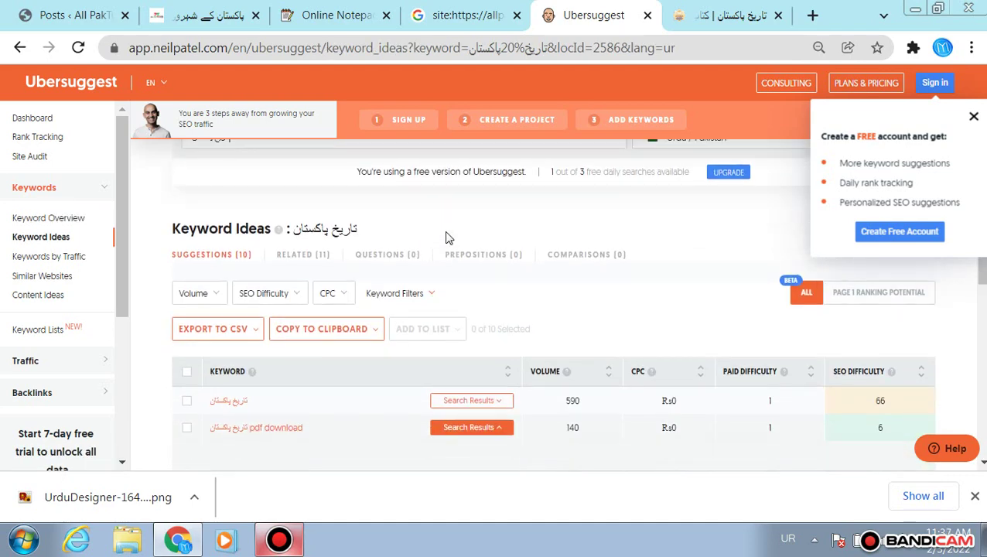
- Open the keyword overview of the تاریخ پاکستان pdf download suggestion and search Google for that keyword in the Kitabosunnat tab
{"action": "left_click", "coordinate": [284, 430]}
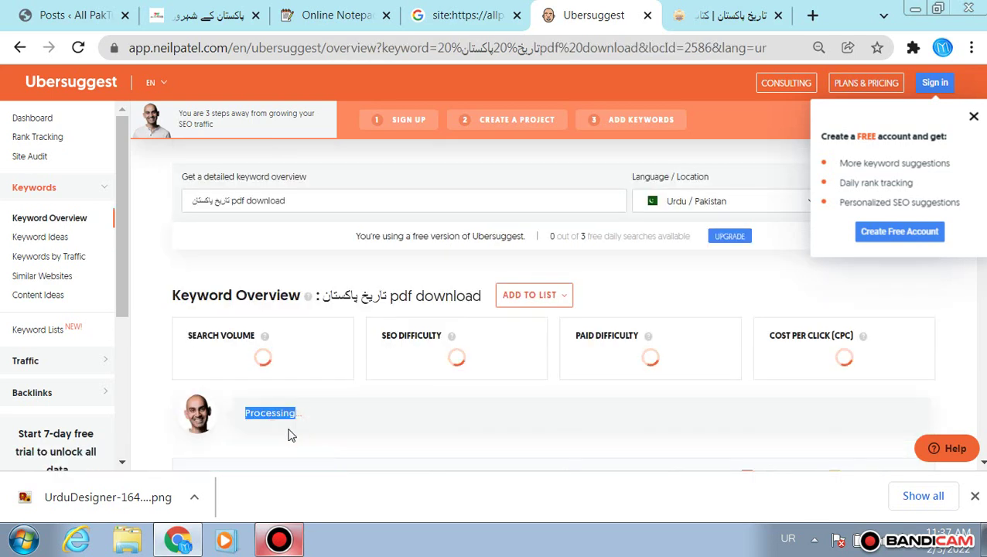
{"action": "triple_click", "coordinate": [465, 208]}
{"action": "key", "text": "ctrl+c"}
{"action": "left_click", "coordinate": [789, 8]}
{"action": "left_click", "coordinate": [741, 35]}
{"action": "key", "text": "ctrl+v"}
{"action": "key", "text": "Return"}
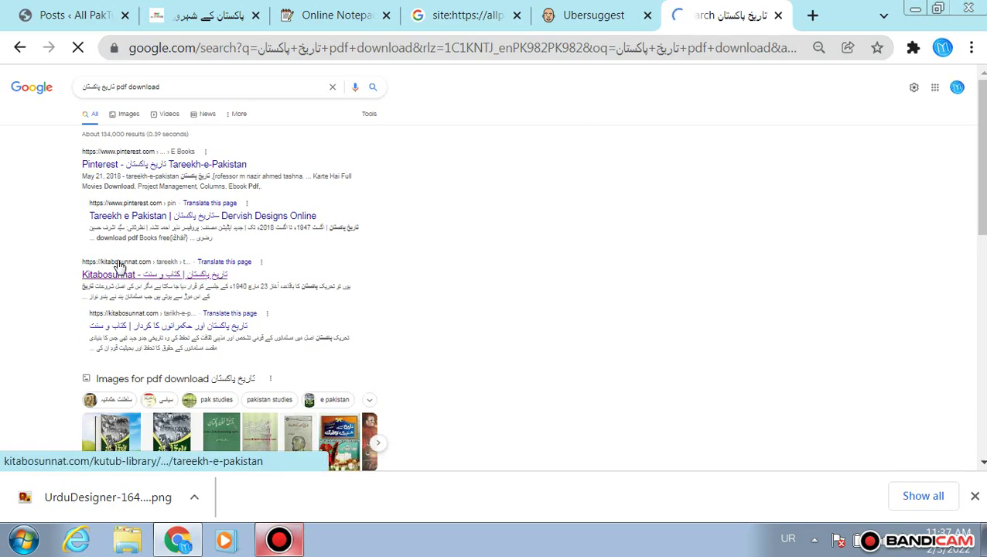
- Switch the input language to English and repeat the Google search with allintitle: before تاریخ پاکستان pdf download
{"action": "left_click", "coordinate": [86, 88]}
{"action": "left_click", "coordinate": [80, 88]}
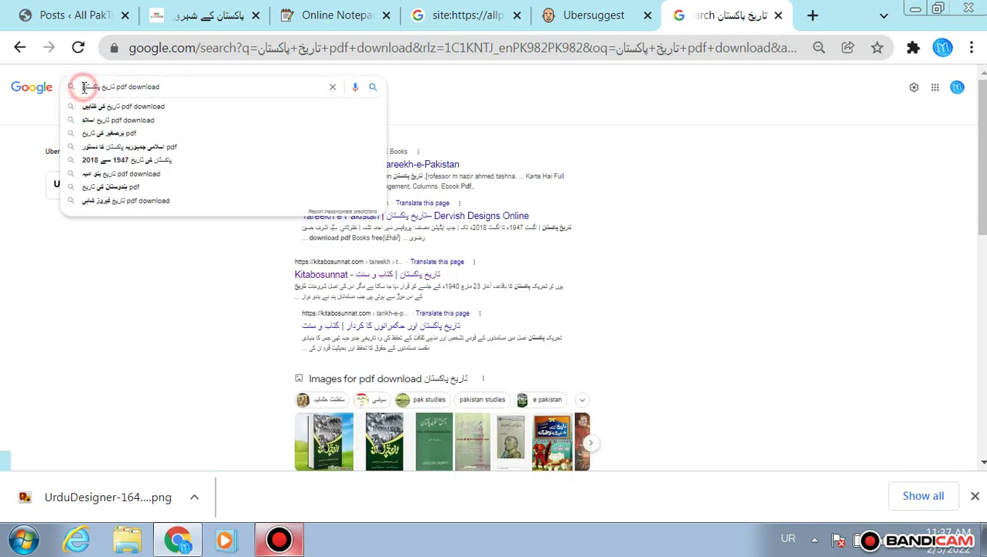
{"action": "left_click", "coordinate": [787, 539]}
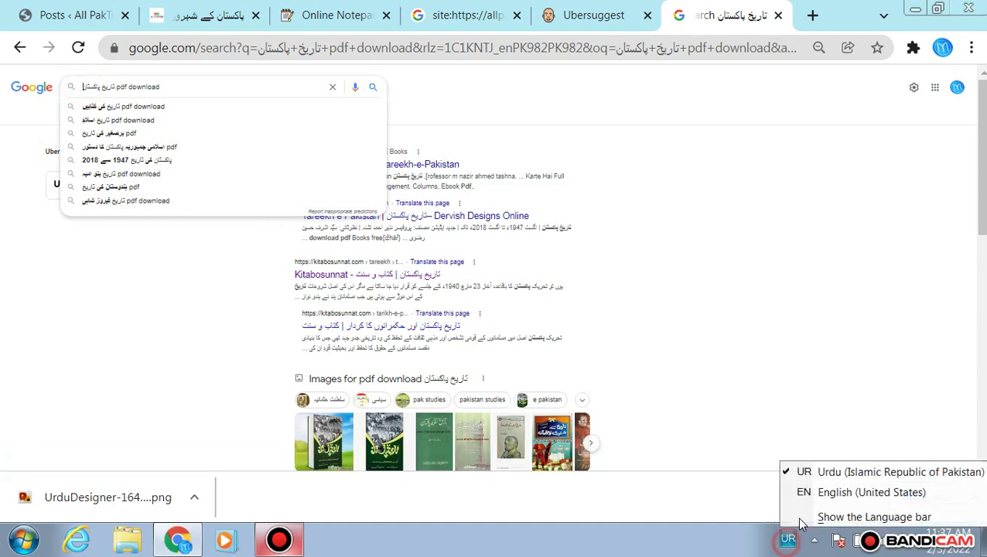
{"action": "left_click", "coordinate": [811, 497]}
{"action": "type", "text": "allint"}
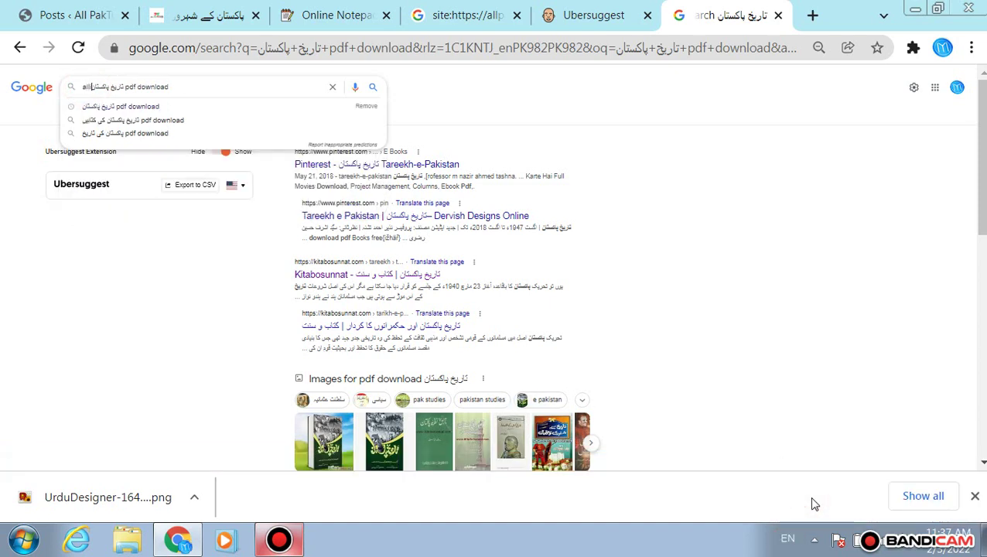
{"action": "type", "text": "itle"}
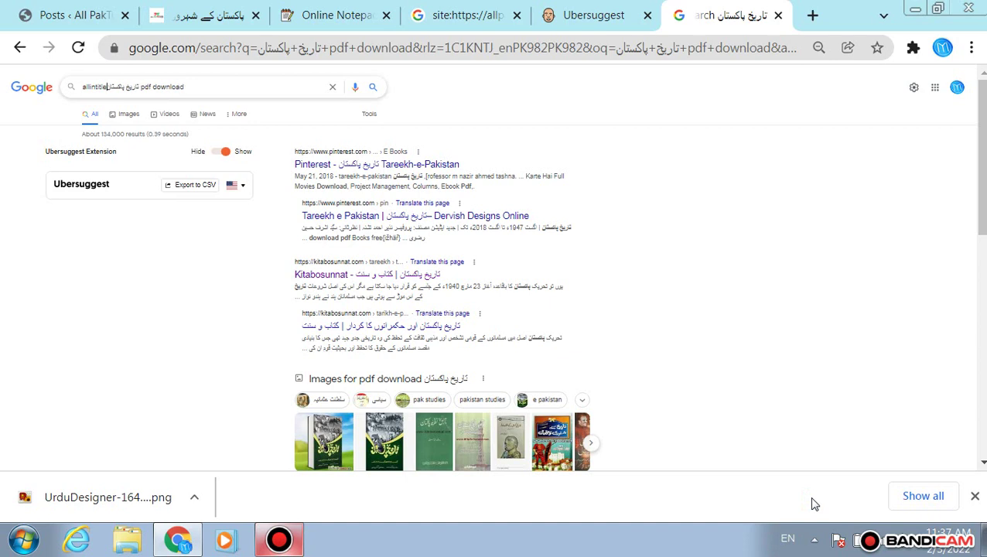
{"action": "type", "text": ":"}
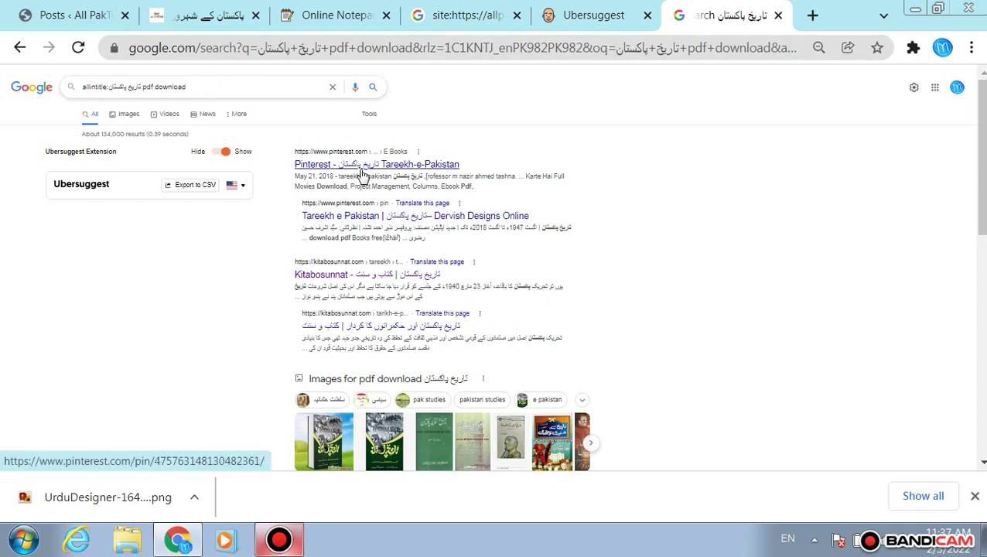
{"action": "left_click", "coordinate": [234, 89]}
{"action": "key", "text": "Return"}
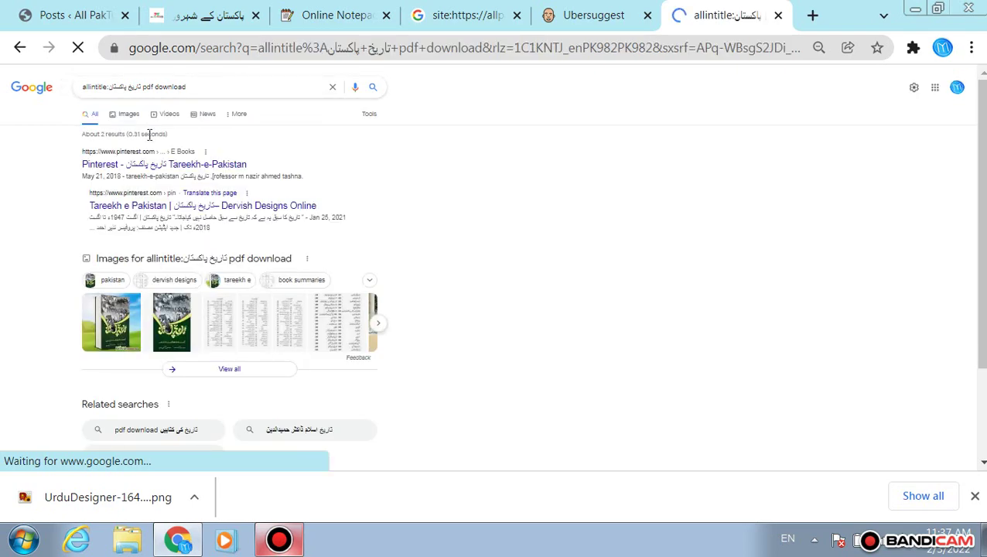
{"action": "scroll", "coordinate": [246, 174], "scroll_direction": "down", "scroll_amount": 3}
{"action": "scroll", "coordinate": [246, 173], "scroll_direction": "up", "scroll_amount": 3}
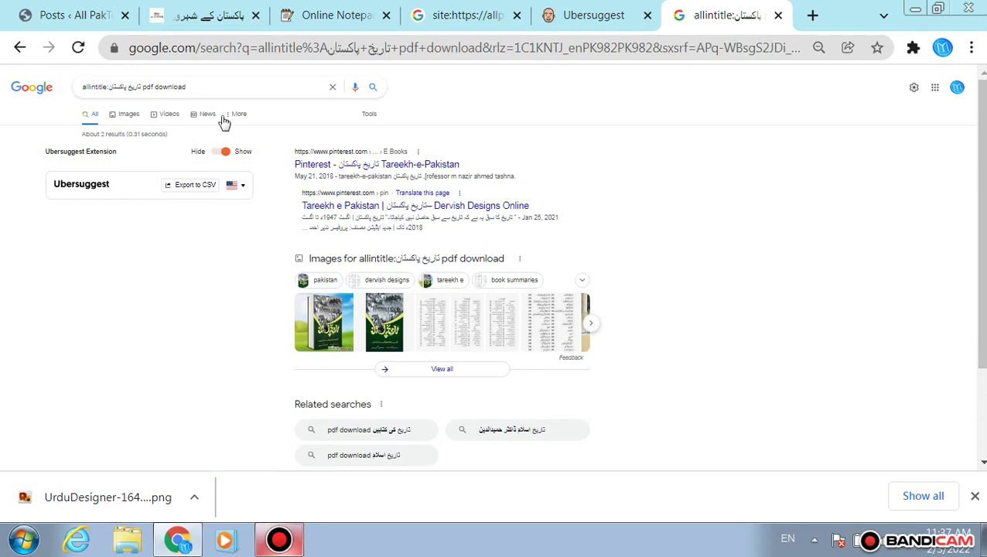
- Return to Ubersuggest and examine the overview figures and keyword ideas for تاریخ پاکستان pdf download
{"action": "left_click", "coordinate": [599, 10]}
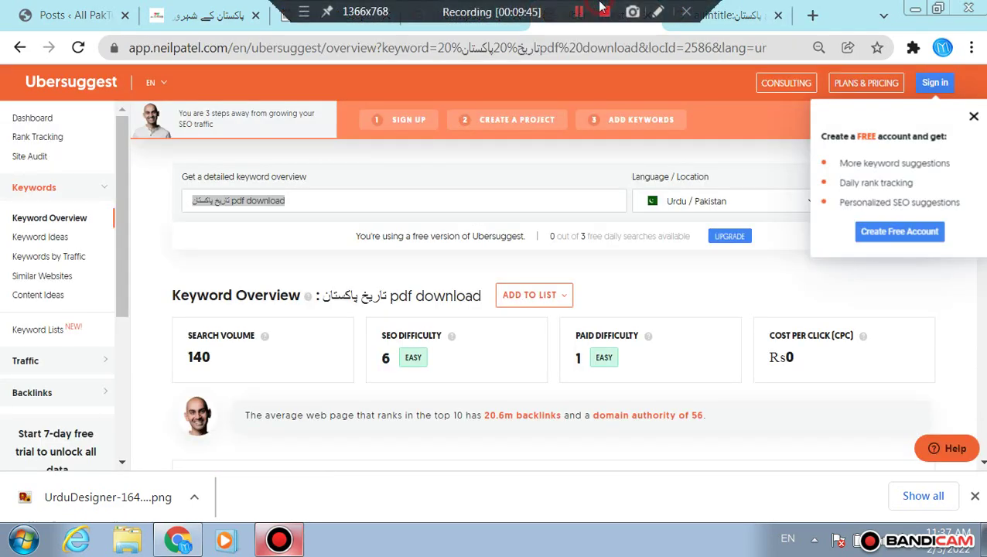
{"action": "scroll", "coordinate": [503, 294], "scroll_direction": "down", "scroll_amount": 2}
{"action": "scroll", "coordinate": [532, 196], "scroll_direction": "up", "scroll_amount": 1}
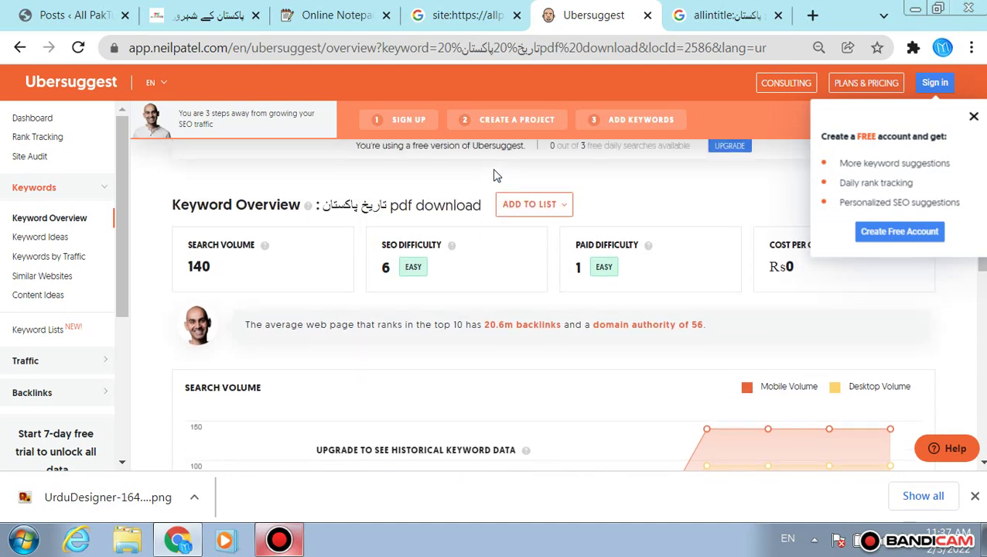
{"action": "scroll", "coordinate": [469, 268], "scroll_direction": "down", "scroll_amount": 8}
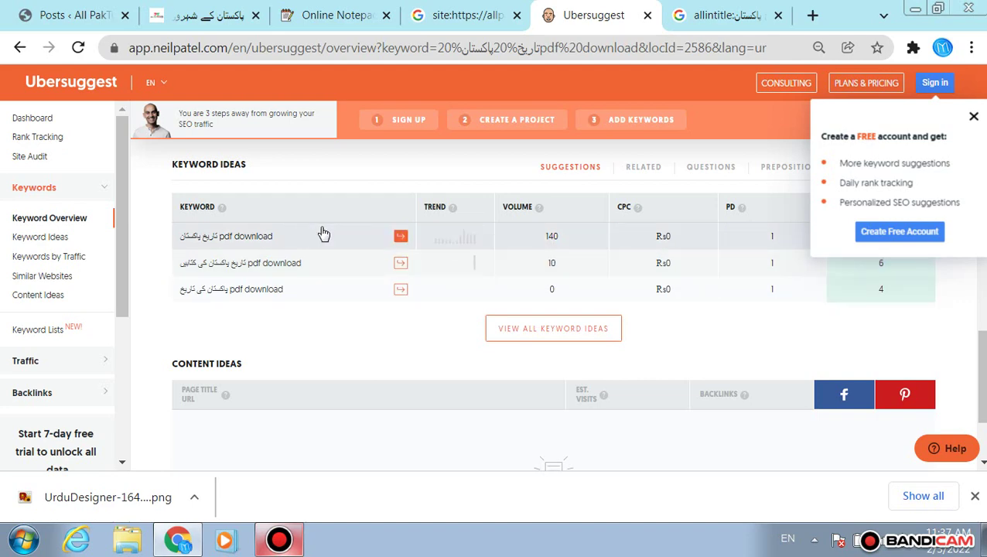
{"action": "scroll", "coordinate": [604, 233], "scroll_direction": "up", "scroll_amount": 10}
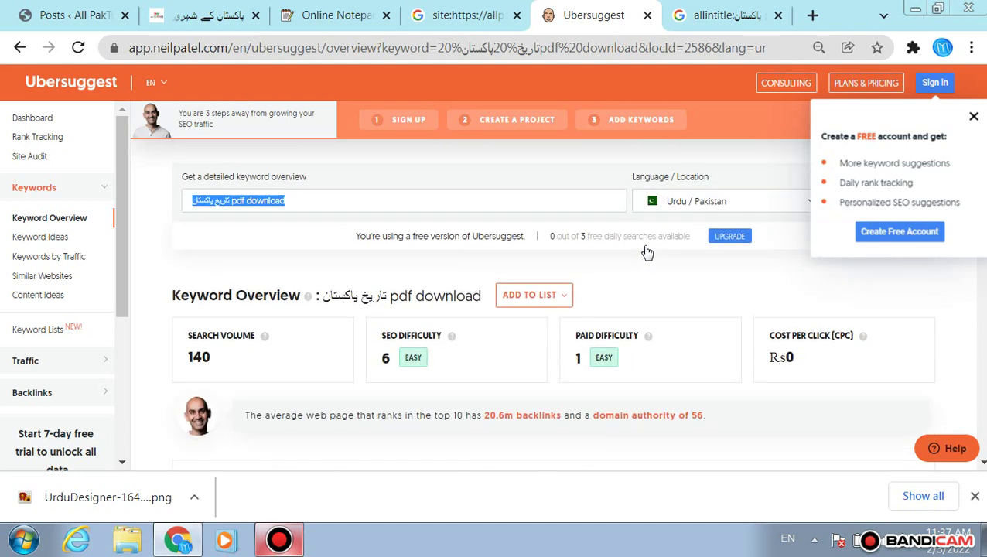
{"action": "scroll", "coordinate": [598, 271], "scroll_direction": "down", "scroll_amount": 8}
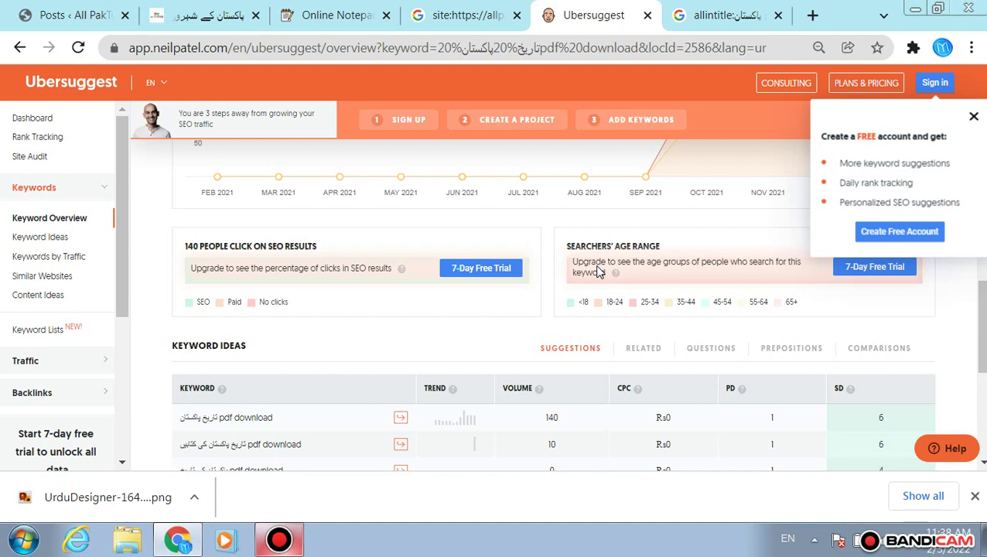
{"action": "scroll", "coordinate": [496, 249], "scroll_direction": "up", "scroll_amount": 8}
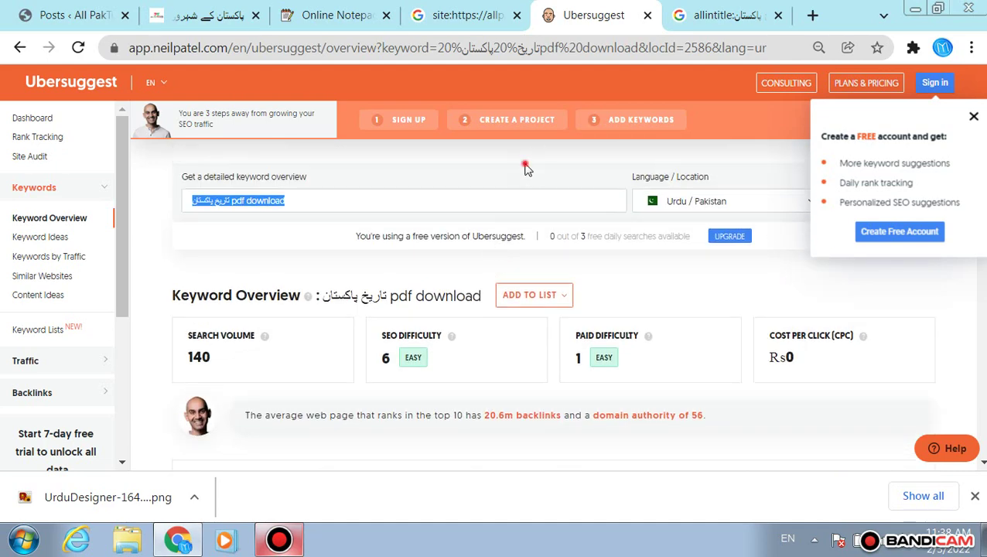
{"action": "left_click", "coordinate": [525, 170]}
- Compare the allintitle and site: search results in Google with the Ubersuggest keyword overview
{"action": "left_click", "coordinate": [711, 14]}
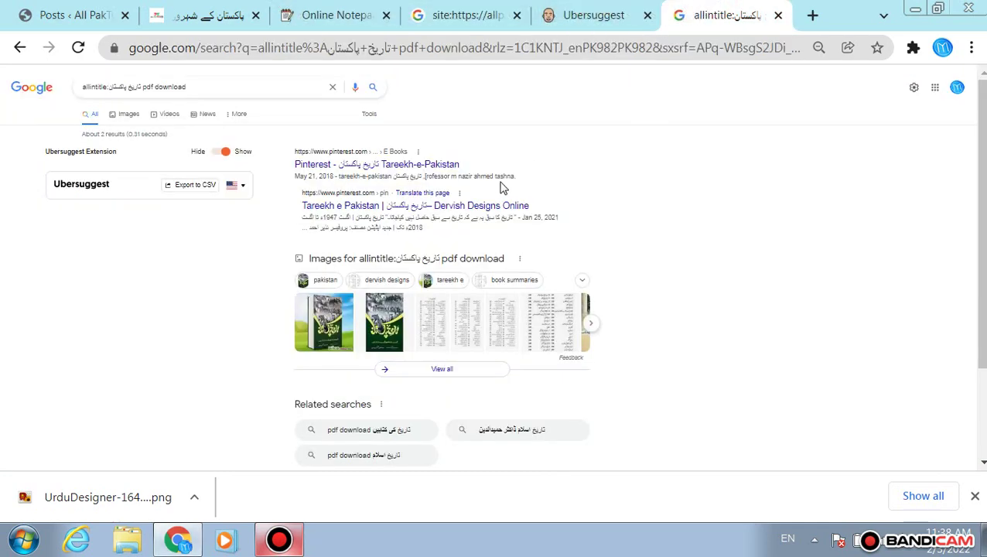
{"action": "scroll", "coordinate": [501, 189], "scroll_direction": "down", "scroll_amount": 2}
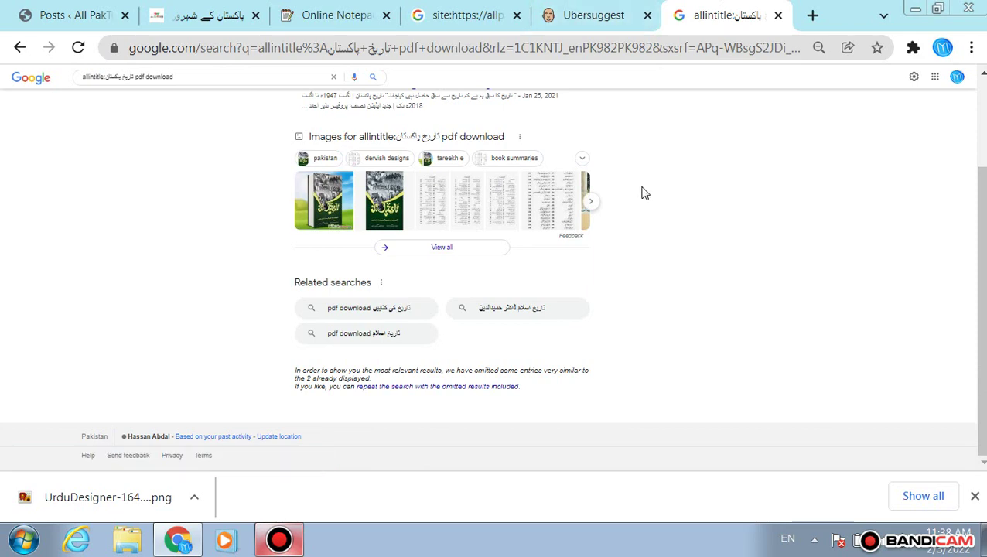
{"action": "scroll", "coordinate": [695, 277], "scroll_direction": "up", "scroll_amount": 2}
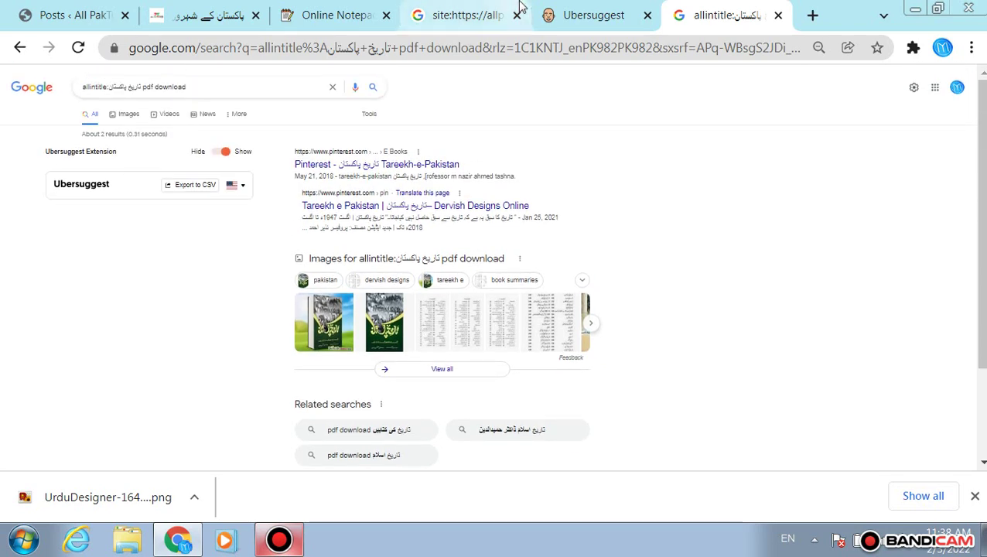
{"action": "left_click", "coordinate": [464, 15]}
{"action": "scroll", "coordinate": [514, 199], "scroll_direction": "down", "scroll_amount": 5}
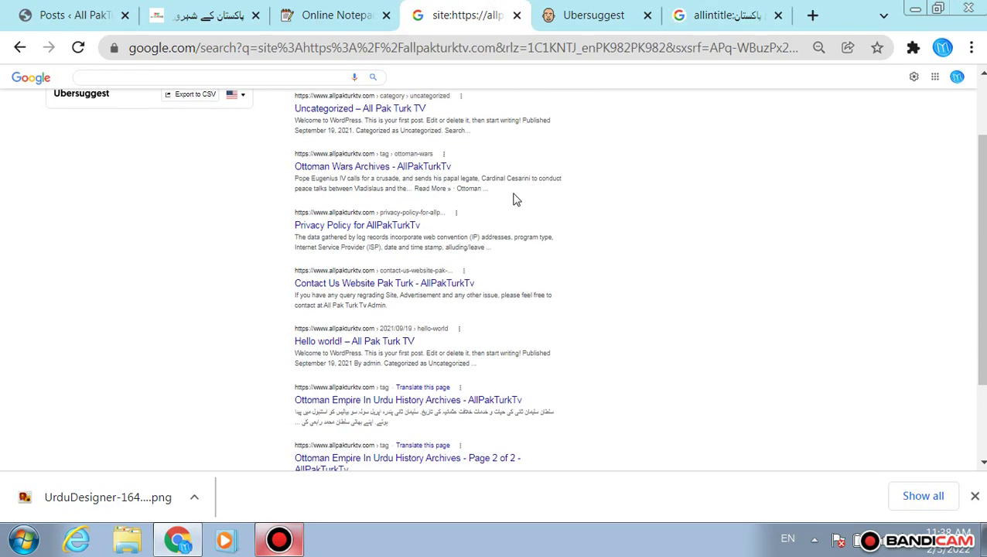
{"action": "left_click", "coordinate": [596, 15]}
{"action": "scroll", "coordinate": [540, 308], "scroll_direction": "down", "scroll_amount": 5}
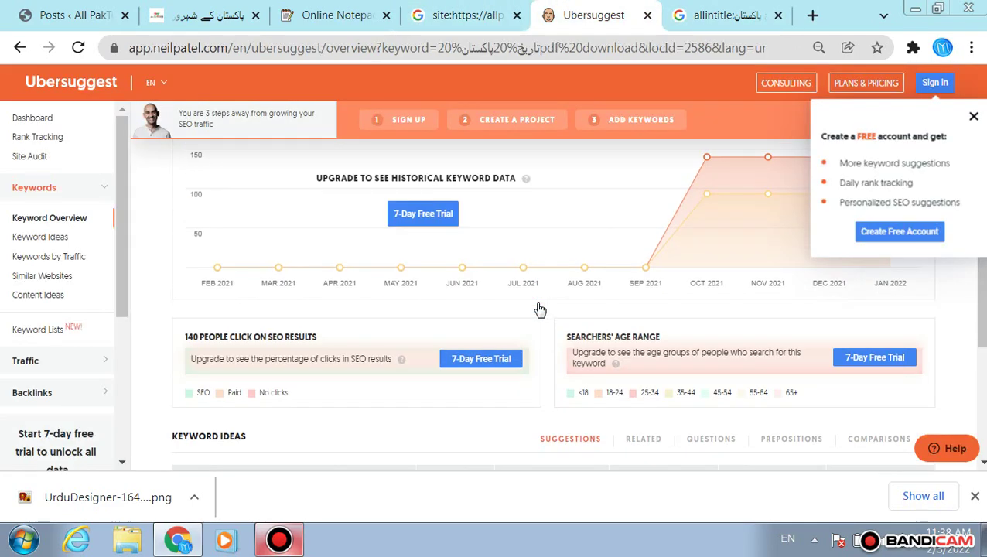
{"action": "scroll", "coordinate": [540, 308], "scroll_direction": "up", "scroll_amount": 5}
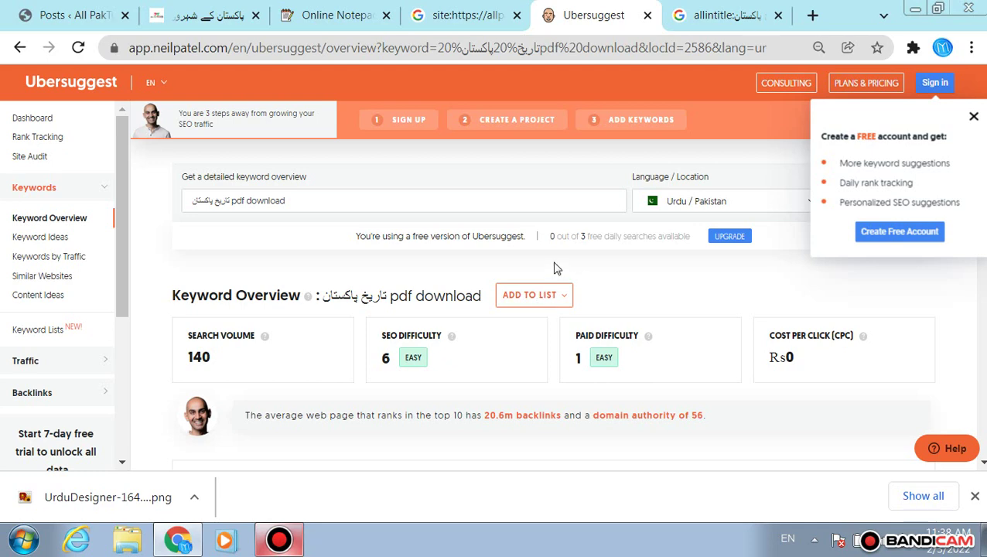
- Switch to the WordPress posts page of All PakTurk Tv and open the theme customizer
{"action": "left_click", "coordinate": [224, 13]}
{"action": "left_click", "coordinate": [78, 12]}
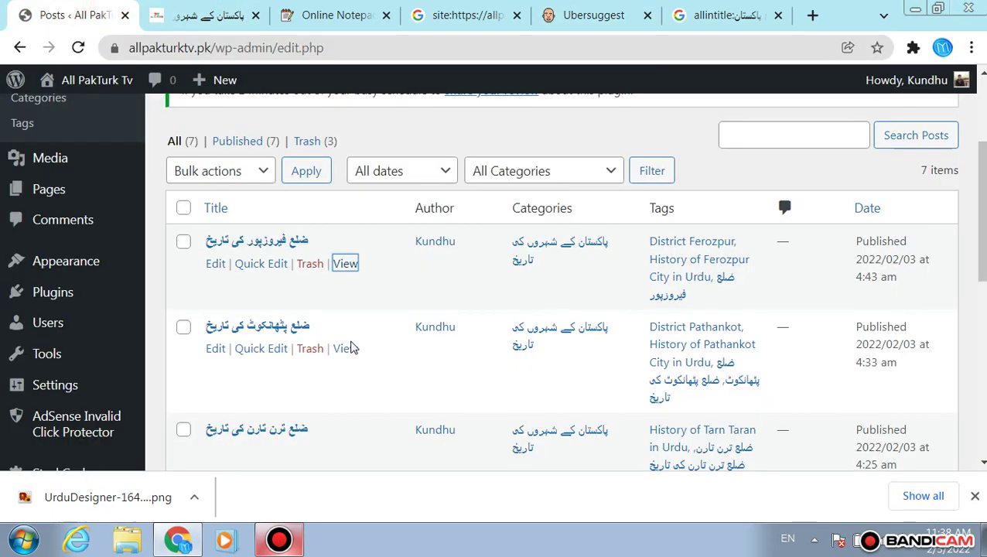
{"action": "scroll", "coordinate": [346, 346], "scroll_direction": "up", "scroll_amount": 3}
{"action": "scroll", "coordinate": [73, 342], "scroll_direction": "down", "scroll_amount": 3}
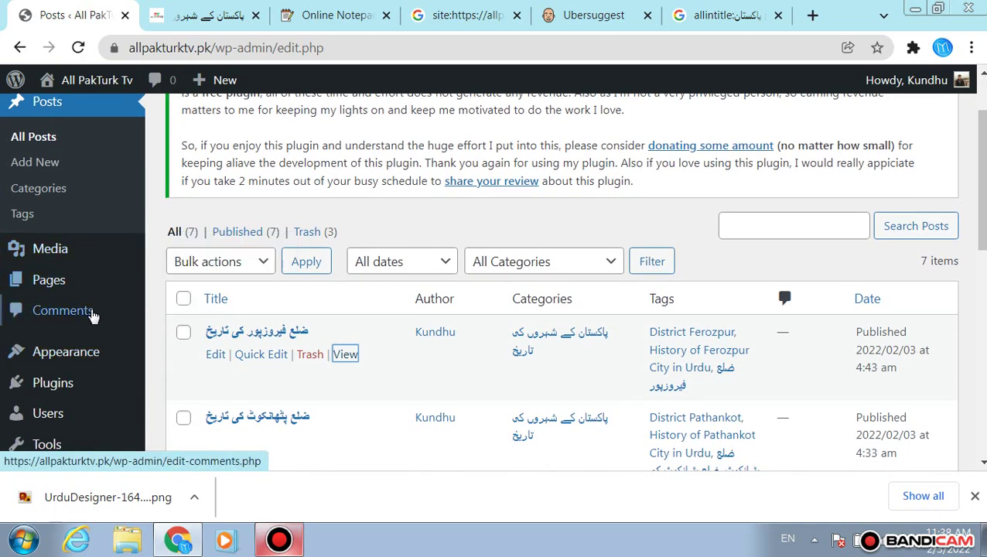
{"action": "mouse_move", "coordinate": [143, 170]}
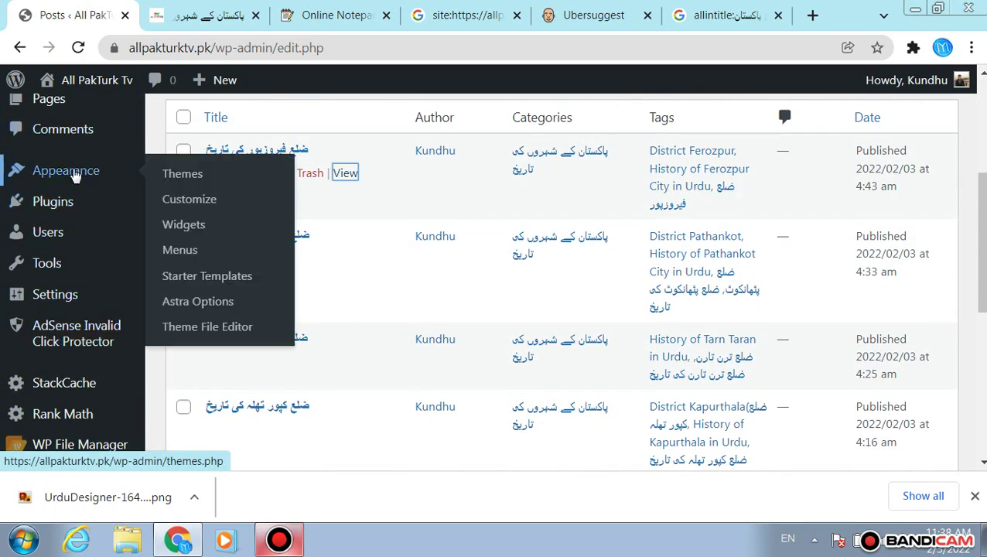
{"action": "left_click", "coordinate": [197, 199]}
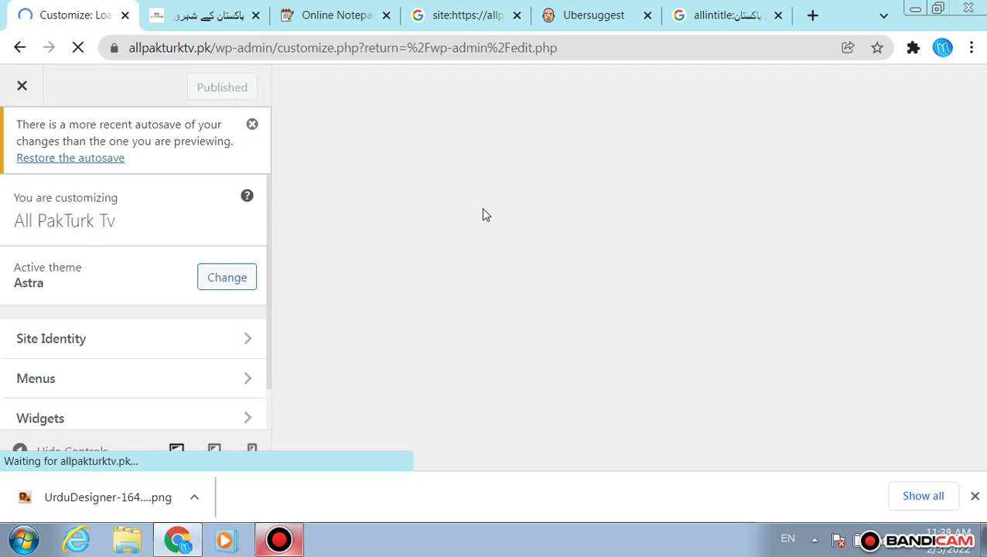
- Find the copyright line at the end of the site preview and open its Copyright settings
{"action": "scroll", "coordinate": [207, 211], "scroll_direction": "down", "scroll_amount": 10}
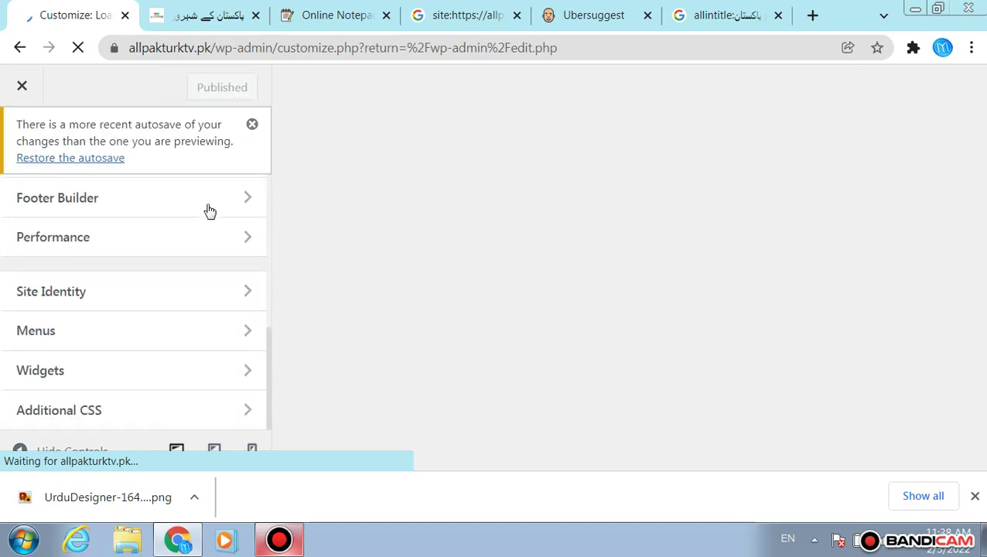
{"action": "scroll", "coordinate": [241, 257], "scroll_direction": "up", "scroll_amount": 10}
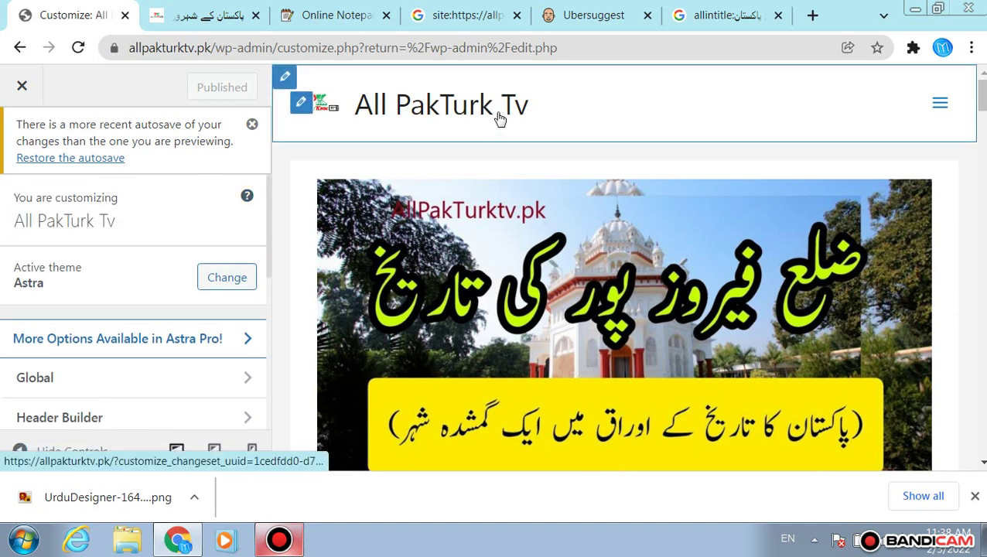
{"action": "scroll", "coordinate": [232, 286], "scroll_direction": "down", "scroll_amount": 8}
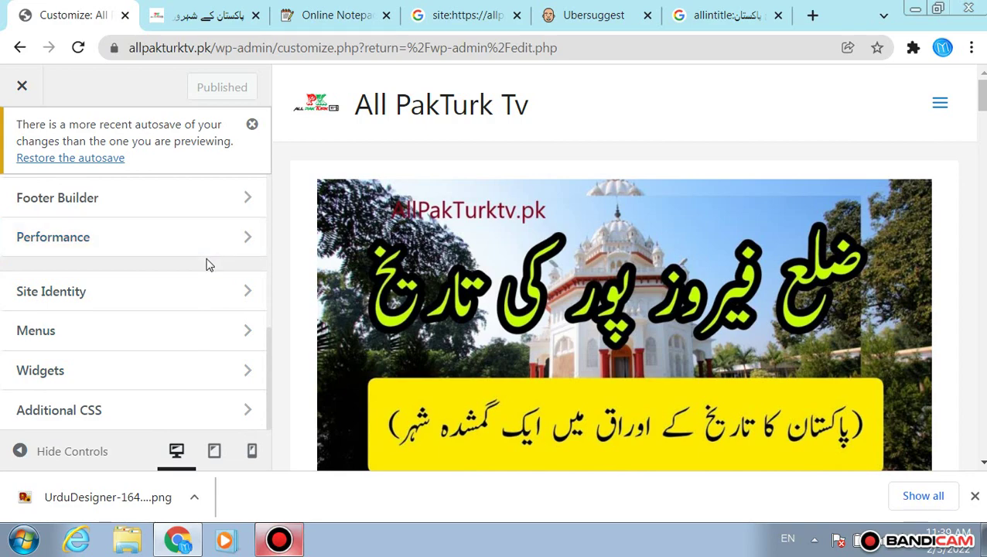
{"action": "scroll", "coordinate": [457, 233], "scroll_direction": "down", "scroll_amount": 10}
{"action": "scroll", "coordinate": [456, 232], "scroll_direction": "down", "scroll_amount": 10}
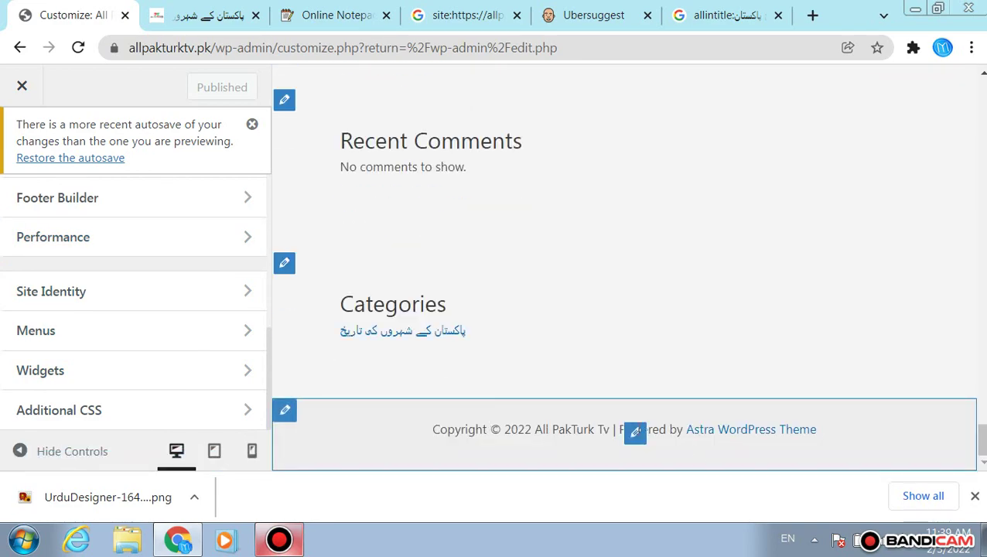
{"action": "left_click", "coordinate": [632, 437]}
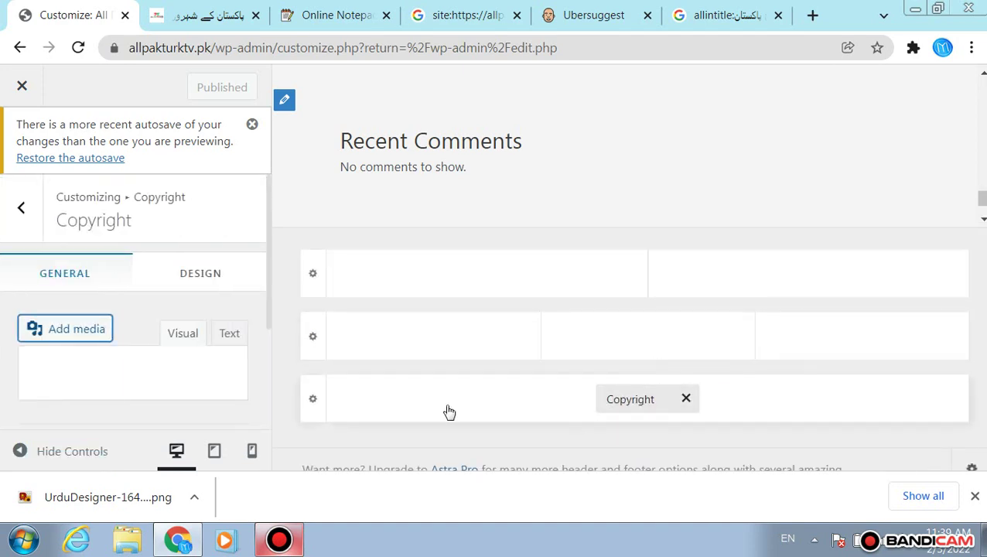
- Clear the copyright text in its plain-text view and remove the Copyright element from the lowest footer row
{"action": "left_click", "coordinate": [220, 327]}
{"action": "scroll", "coordinate": [219, 321], "scroll_direction": "down", "scroll_amount": 3}
{"action": "left_click", "coordinate": [198, 272]}
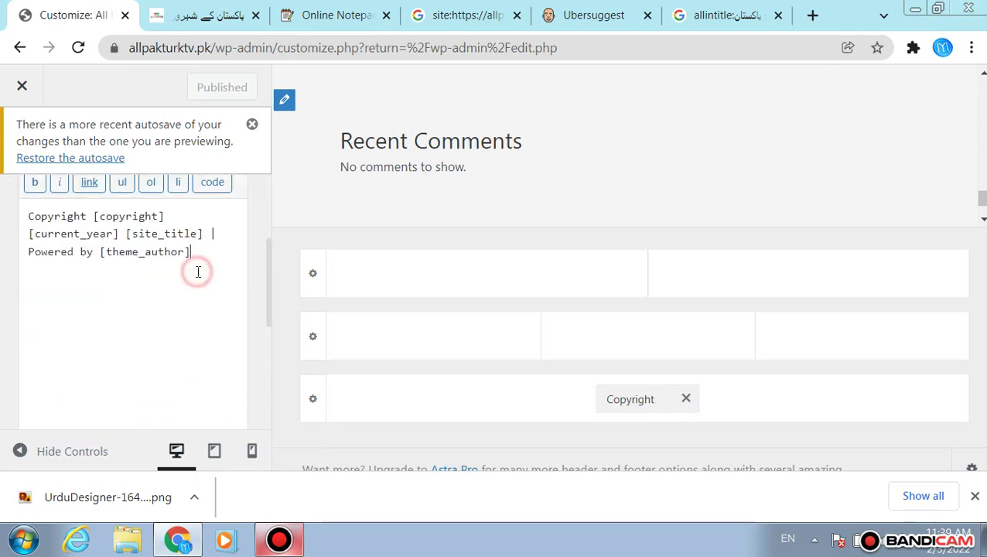
{"action": "triple_click", "coordinate": [190, 242]}
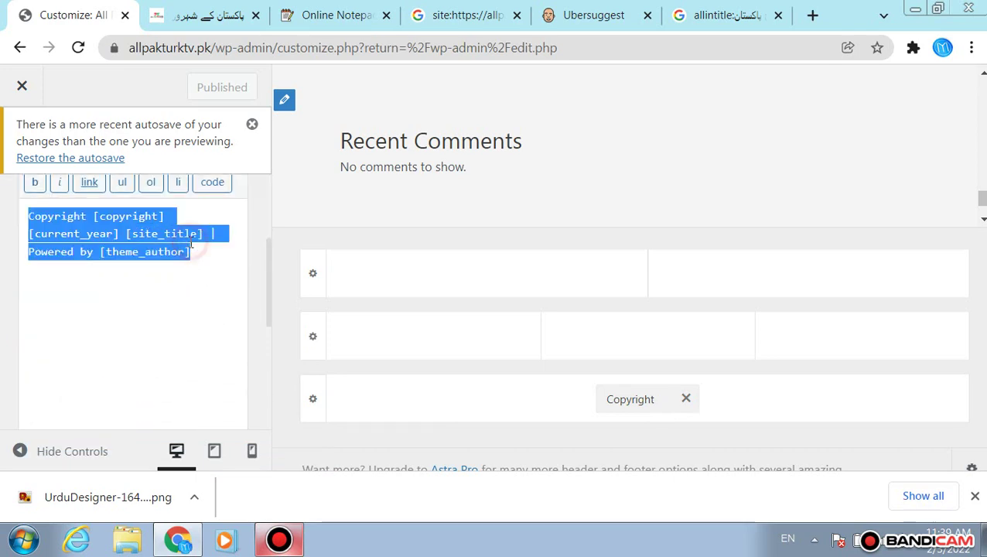
{"action": "key", "text": "BackSpace"}
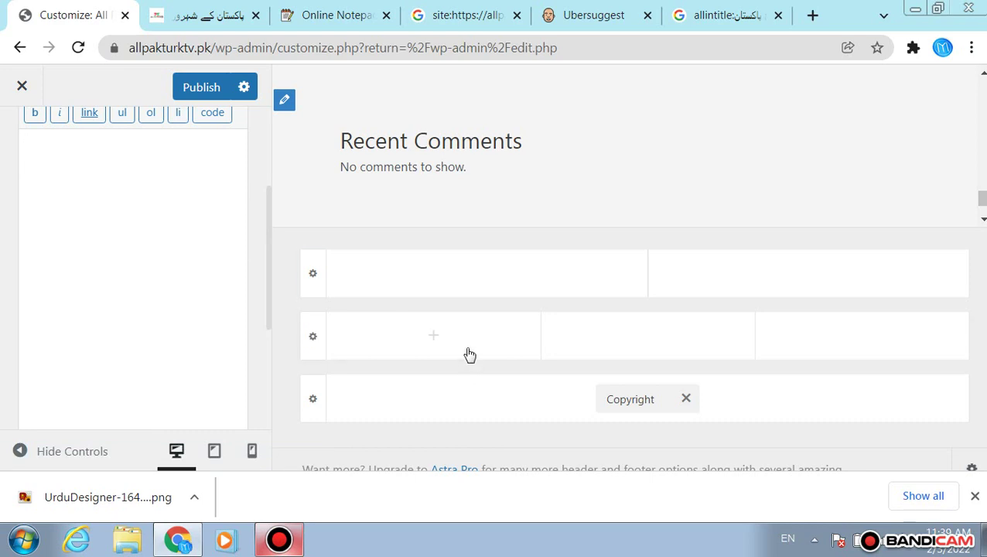
{"action": "left_click", "coordinate": [686, 400]}
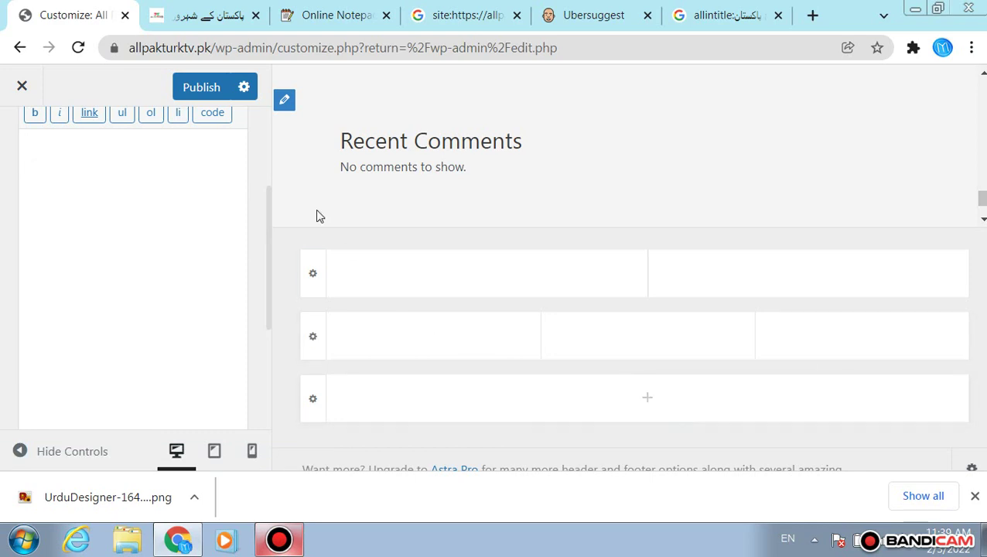
- Enter the copyright text "All Pak Turk Tv Officail Website For History Of Ottoman Empire And Pakistan And All World" and publish it
{"action": "left_click", "coordinate": [175, 194]}
{"action": "type", "text": "Al"}
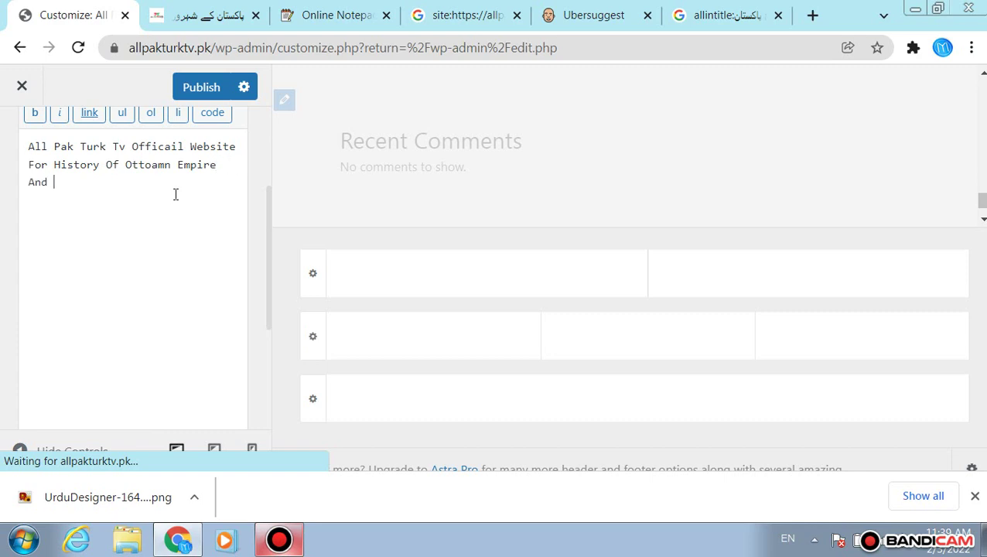
{"action": "key", "text": "BackSpace"}
{"action": "key", "text": "BackSpace"}
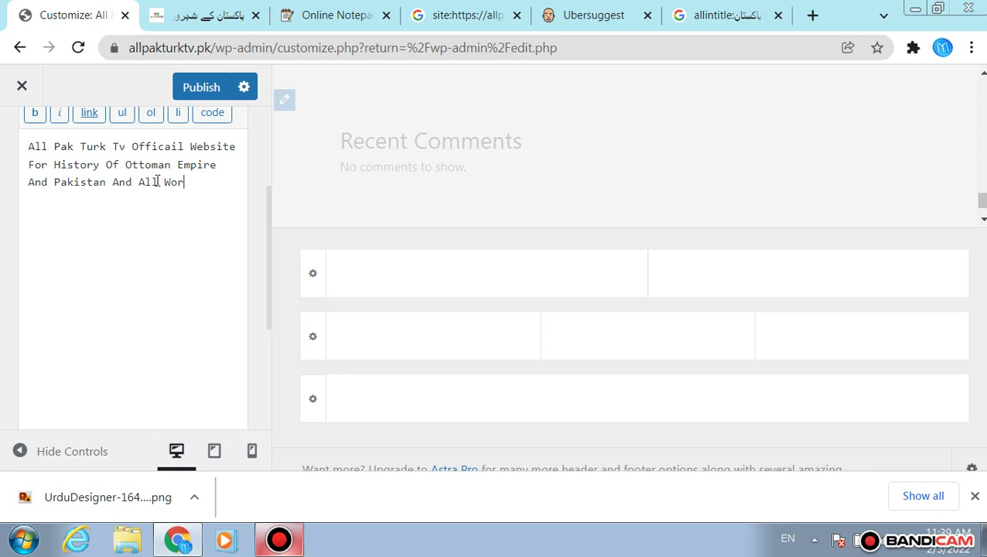
{"action": "scroll", "coordinate": [157, 146], "scroll_direction": "up", "scroll_amount": 3}
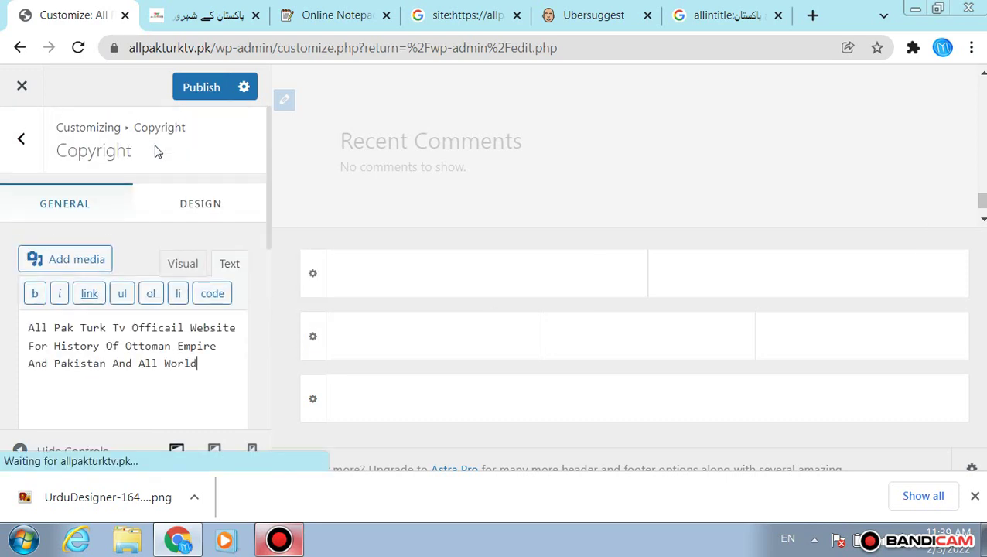
{"action": "left_click", "coordinate": [200, 91]}
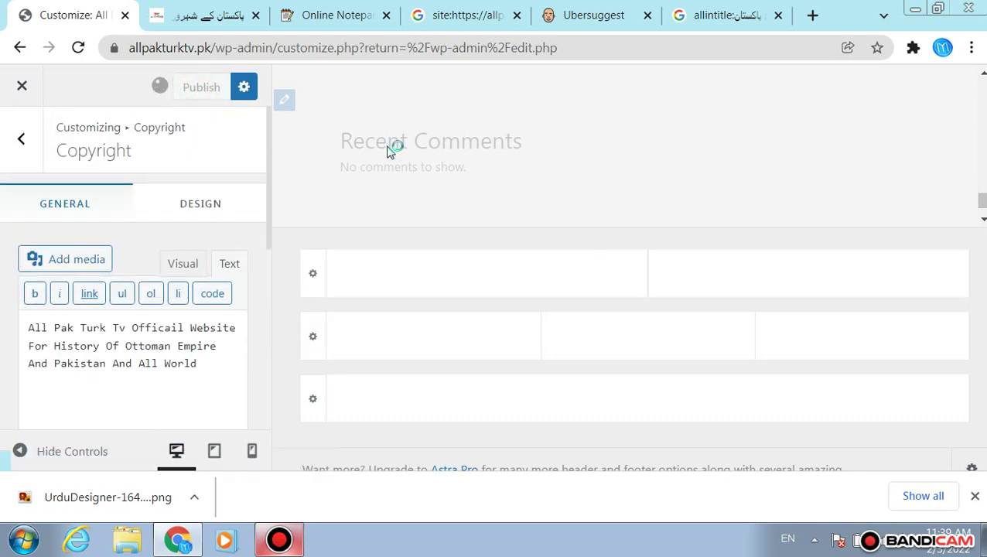
- Look over the Copyright design options, then return to the main customizer list and examine the site preview
{"action": "left_click", "coordinate": [235, 195]}
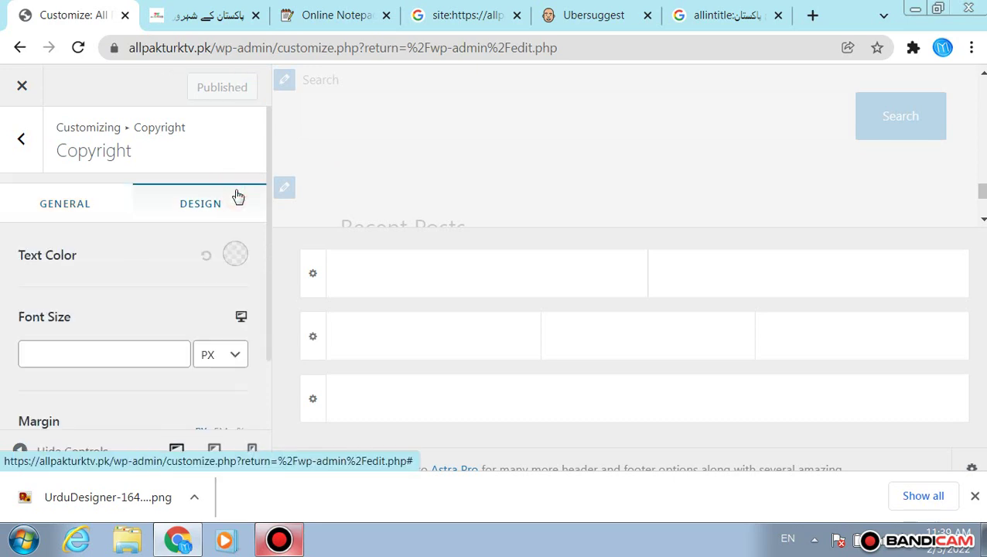
{"action": "scroll", "coordinate": [242, 268], "scroll_direction": "down", "scroll_amount": 1}
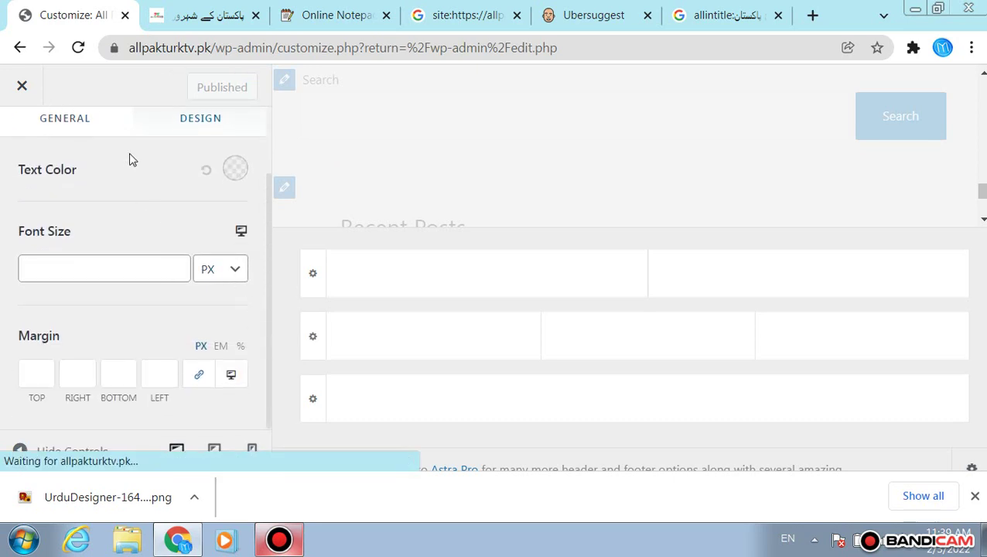
{"action": "scroll", "coordinate": [130, 160], "scroll_direction": "up", "scroll_amount": 1}
{"action": "scroll", "coordinate": [154, 307], "scroll_direction": "down", "scroll_amount": 1}
{"action": "scroll", "coordinate": [152, 309], "scroll_direction": "up", "scroll_amount": 2}
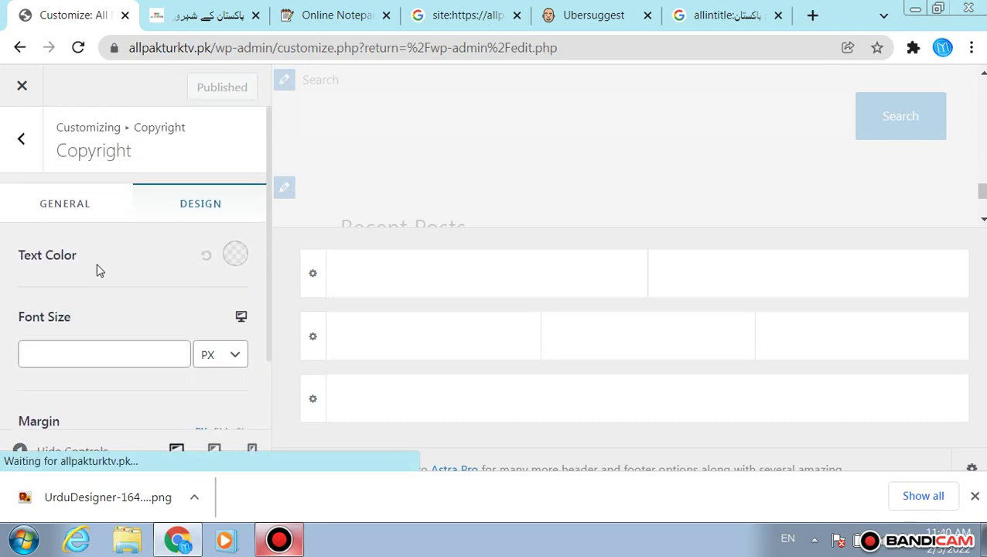
{"action": "left_click", "coordinate": [21, 138]}
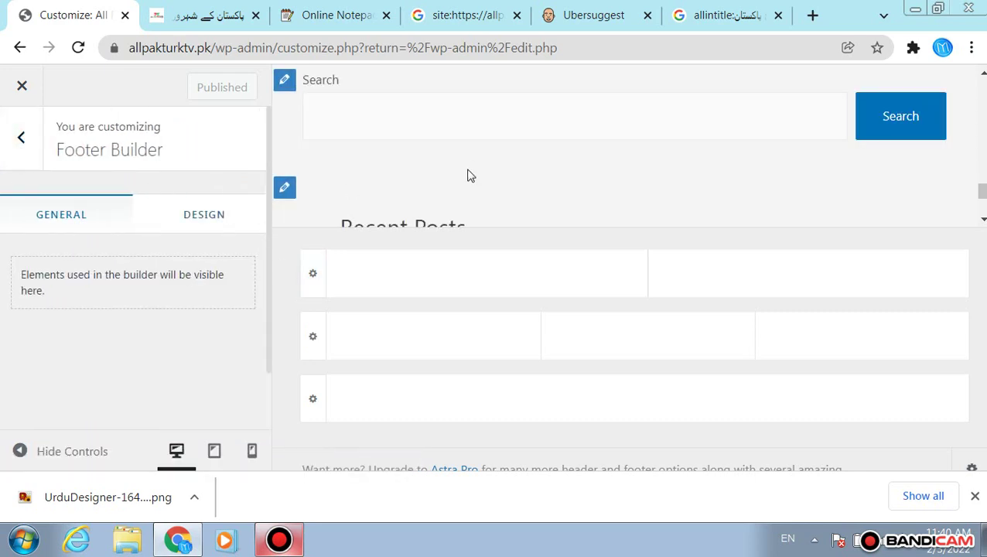
{"action": "scroll", "coordinate": [544, 203], "scroll_direction": "down", "scroll_amount": 5}
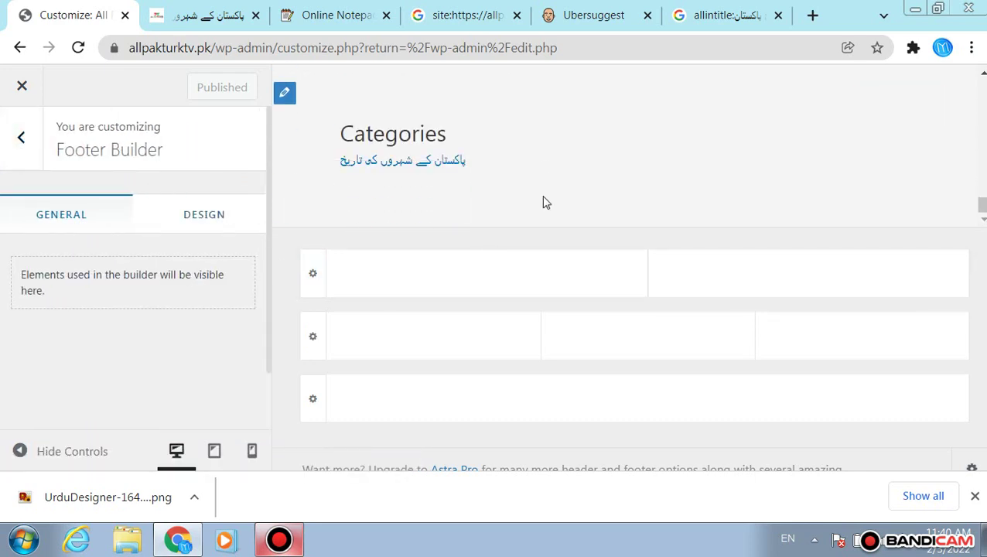
{"action": "left_click", "coordinate": [19, 139]}
{"action": "scroll", "coordinate": [563, 341], "scroll_direction": "up", "scroll_amount": 3}
{"action": "scroll", "coordinate": [563, 341], "scroll_direction": "down", "scroll_amount": 3}
{"action": "scroll", "coordinate": [704, 386], "scroll_direction": "up", "scroll_amount": 6}
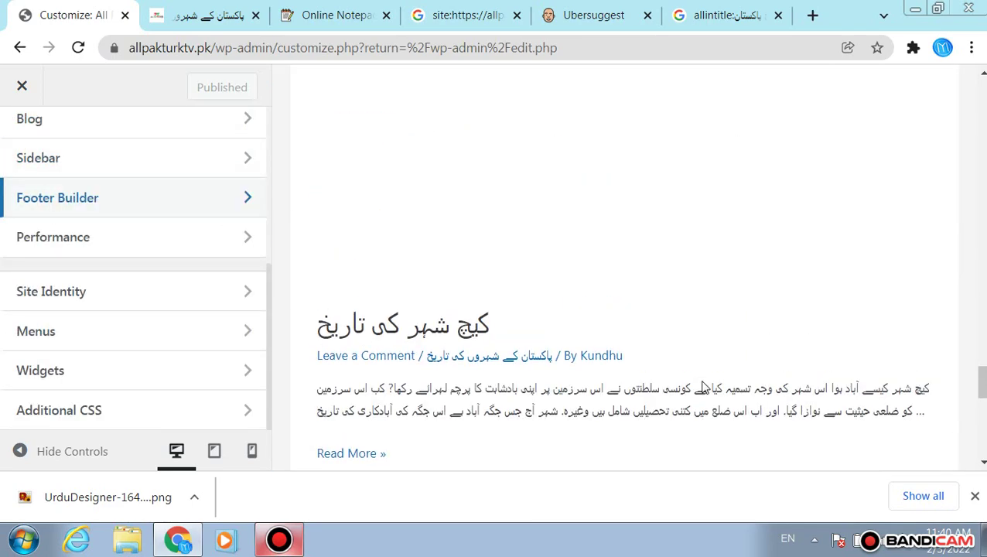
{"action": "scroll", "coordinate": [704, 387], "scroll_direction": "down", "scroll_amount": 3}
- Toggle the Load Google Fonts Locally option in the Performance settings and publish the customizer changes
{"action": "left_click", "coordinate": [114, 241]}
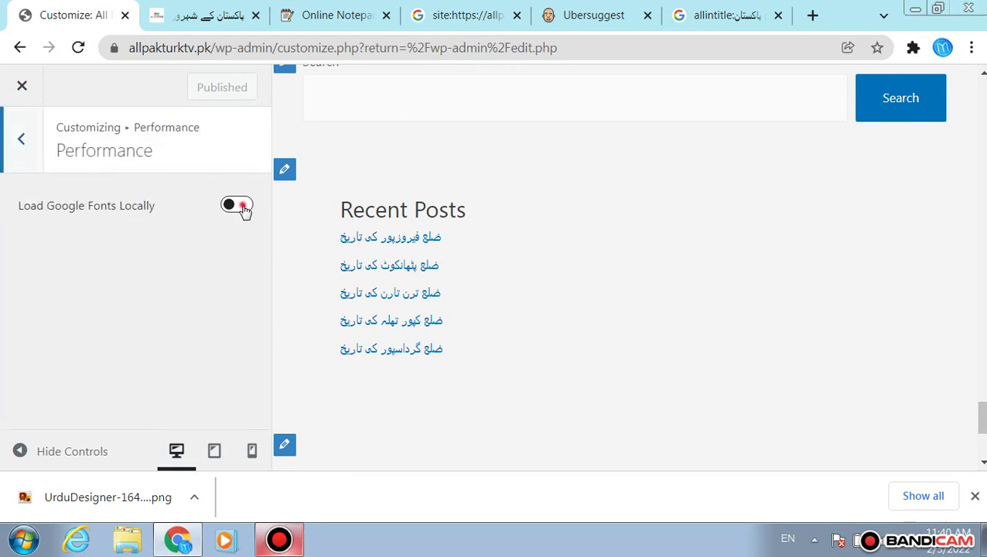
{"action": "left_click", "coordinate": [243, 208]}
{"action": "left_click", "coordinate": [243, 208]}
{"action": "left_click", "coordinate": [5, 134]}
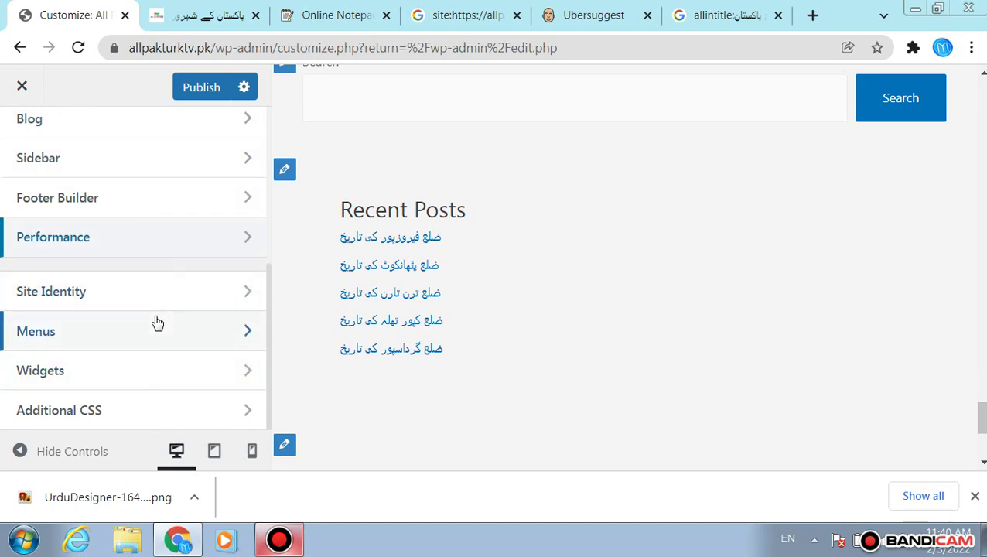
{"action": "scroll", "coordinate": [221, 267], "scroll_direction": "up", "scroll_amount": 4}
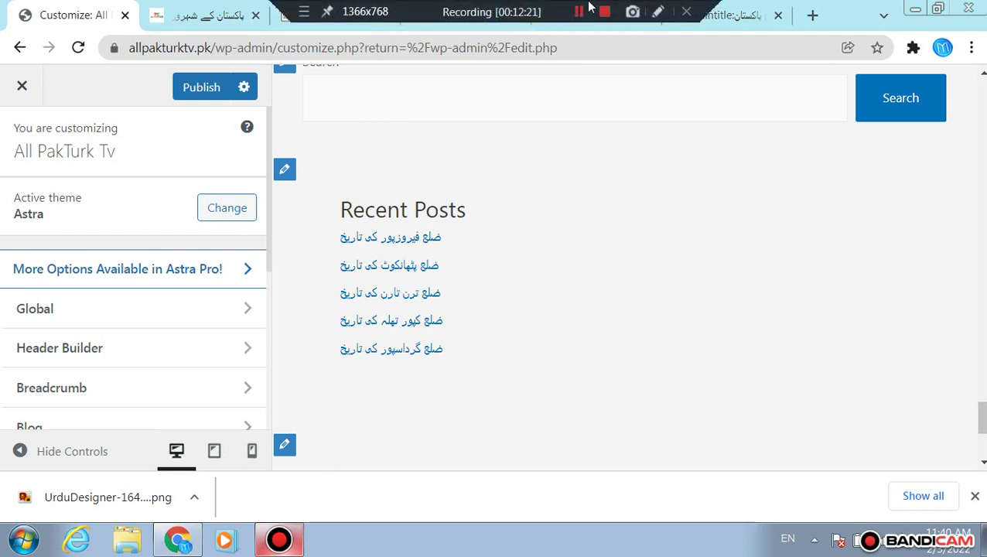
{"action": "left_click", "coordinate": [586, 14]}
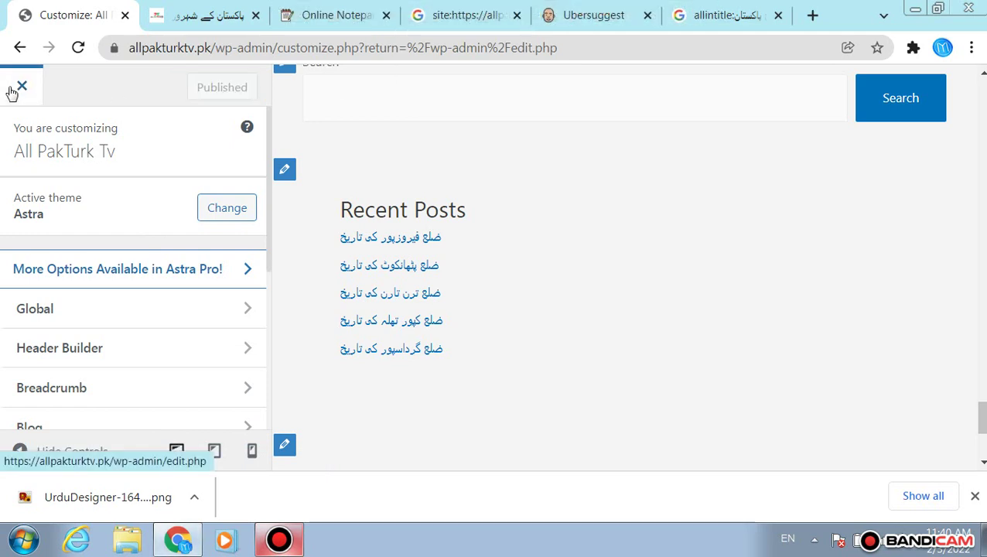
- Close the customizer and open the WordPress page for adding new plugins
{"action": "left_click", "coordinate": [15, 89]}
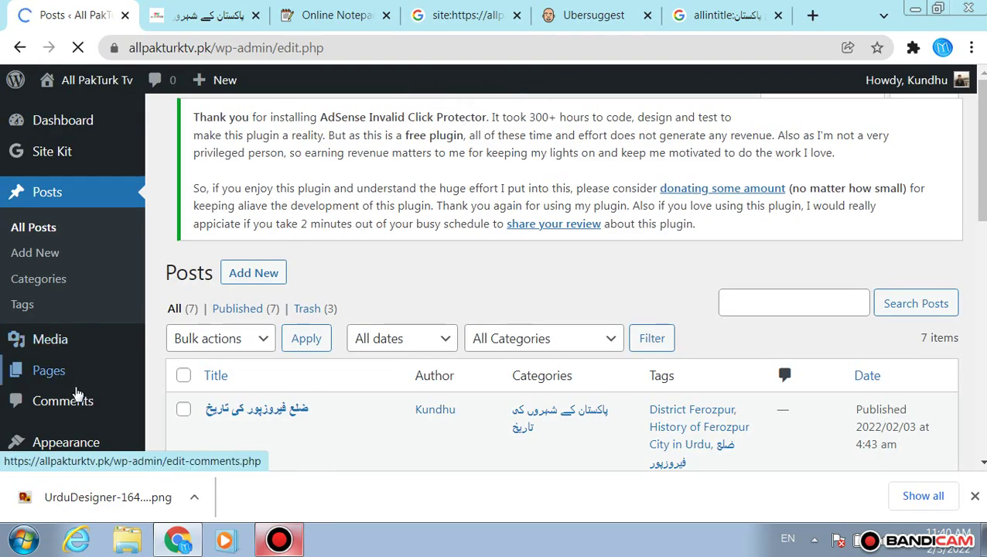
{"action": "scroll", "coordinate": [77, 392], "scroll_direction": "down", "scroll_amount": 4}
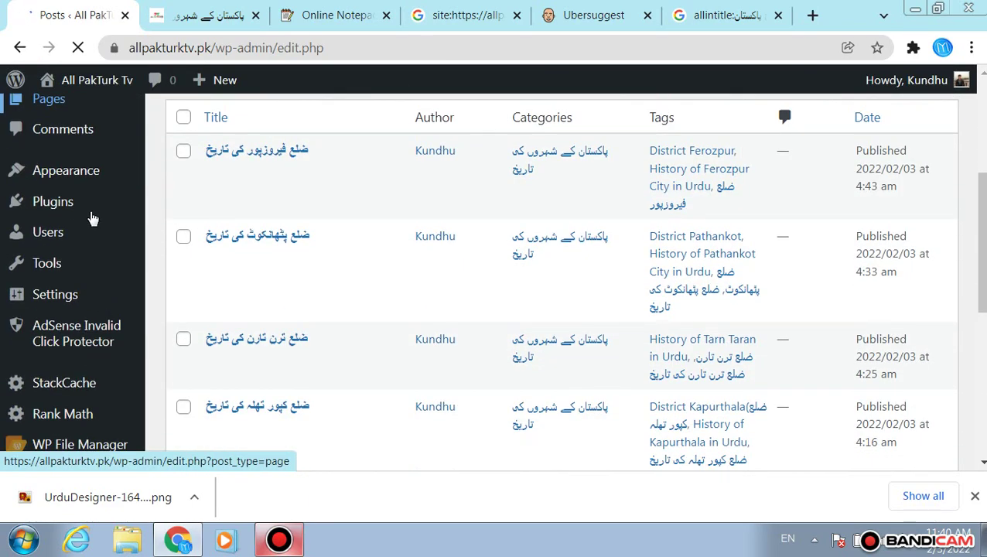
{"action": "mouse_move", "coordinate": [92, 219]}
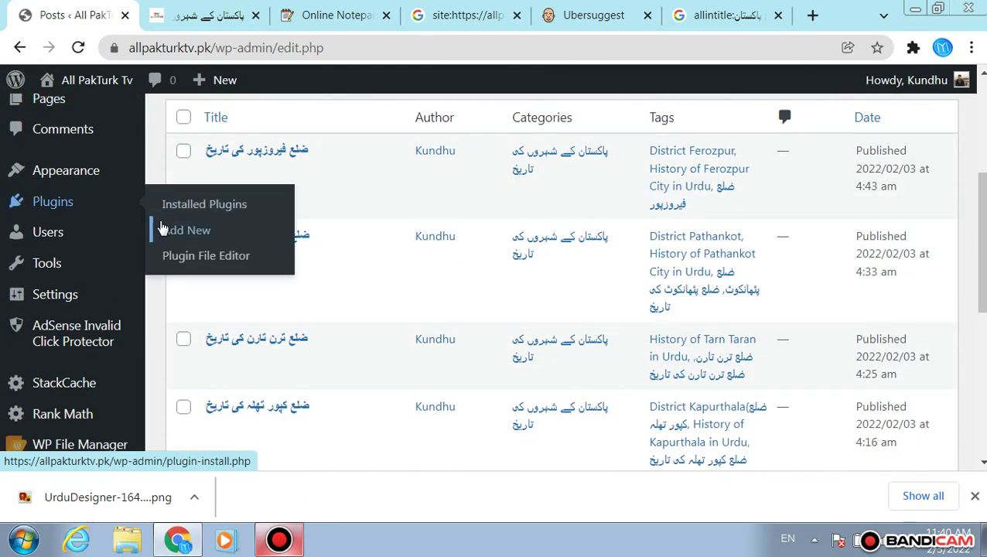
{"action": "left_click", "coordinate": [177, 242]}
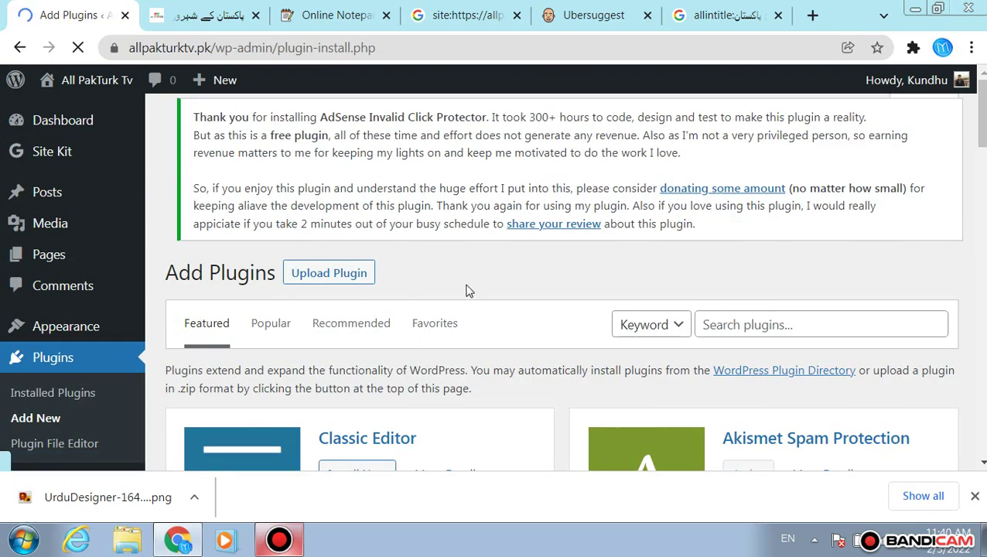
- Search the plugin directory for "astra"
{"action": "scroll", "coordinate": [467, 290], "scroll_direction": "down", "scroll_amount": 2}
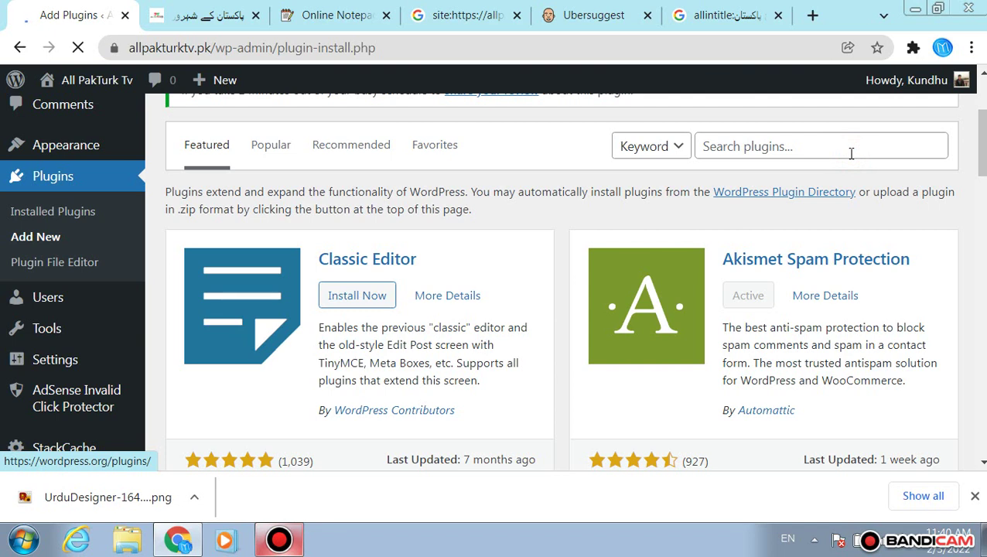
{"action": "left_click", "coordinate": [853, 147]}
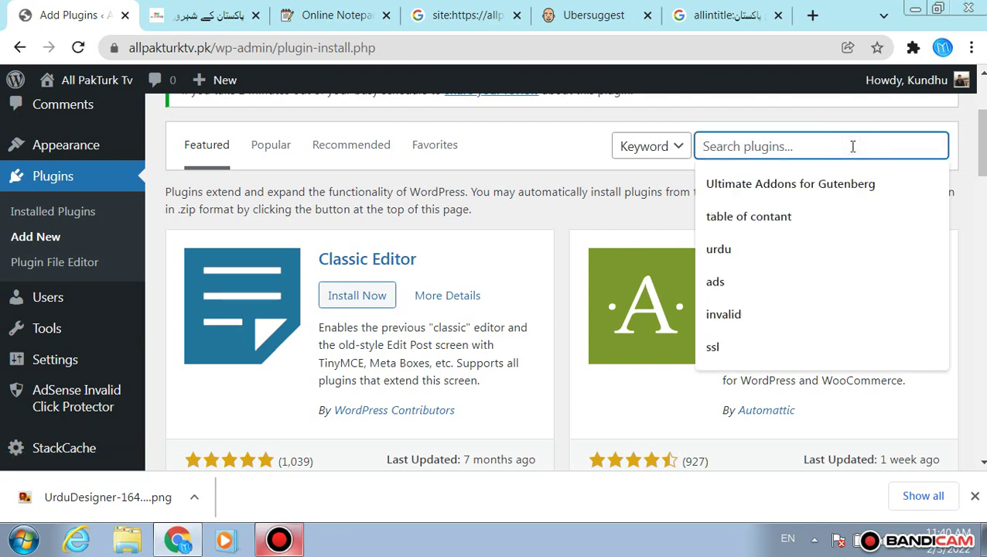
{"action": "type", "text": "ast"}
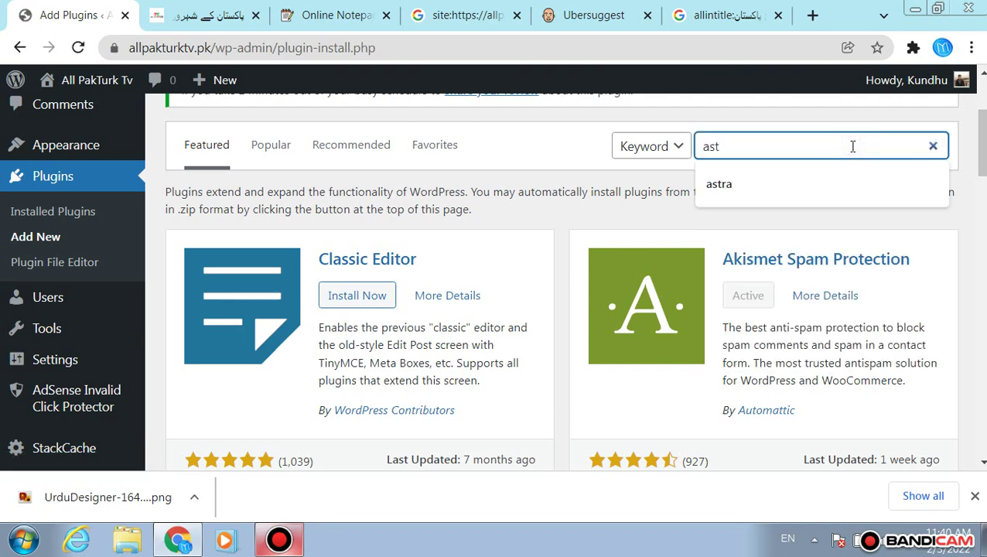
{"action": "key", "text": "Down"}
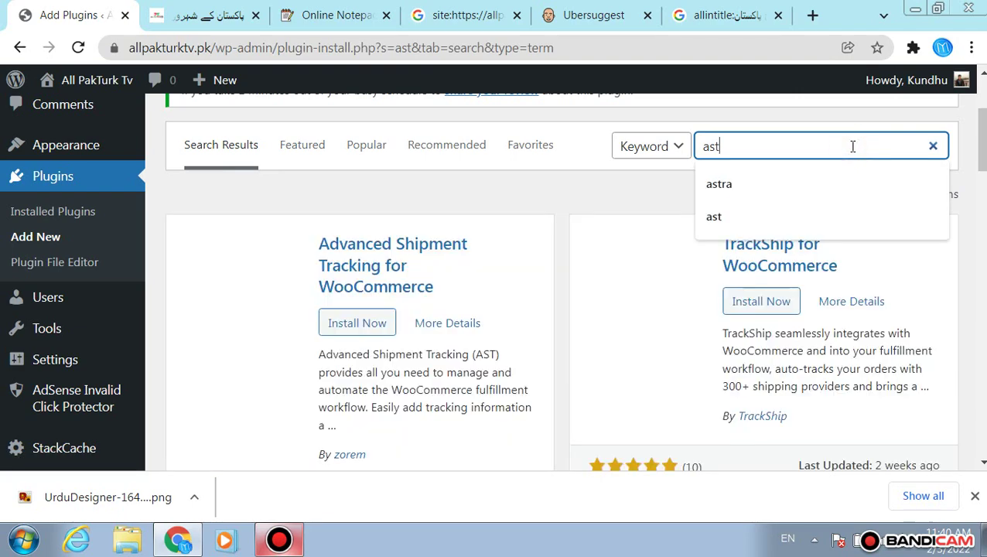
{"action": "left_click", "coordinate": [834, 183]}
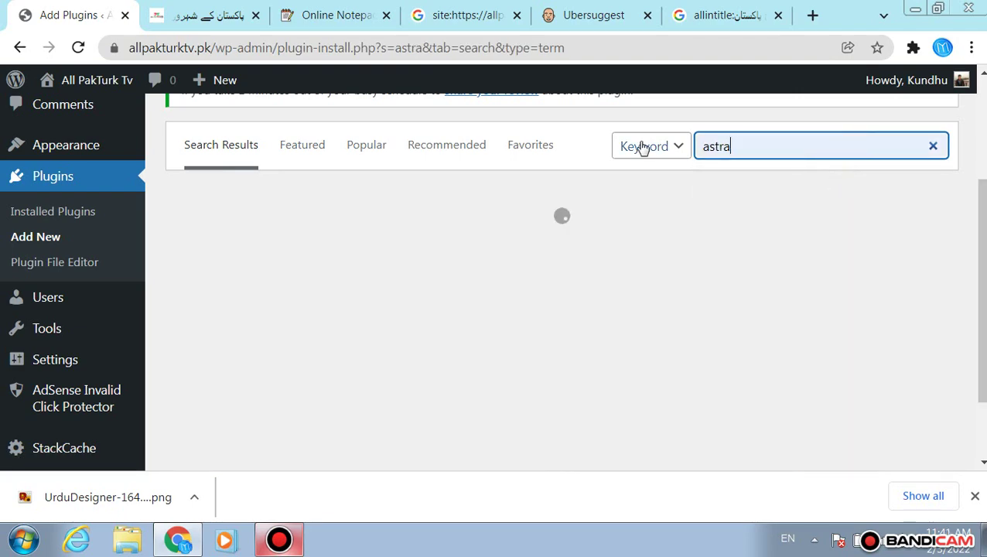
- Install the Astra Widgets, Astra Hooks and Astra Bulk Edit plugins from the search results
{"action": "scroll", "coordinate": [530, 178], "scroll_direction": "down", "scroll_amount": 3}
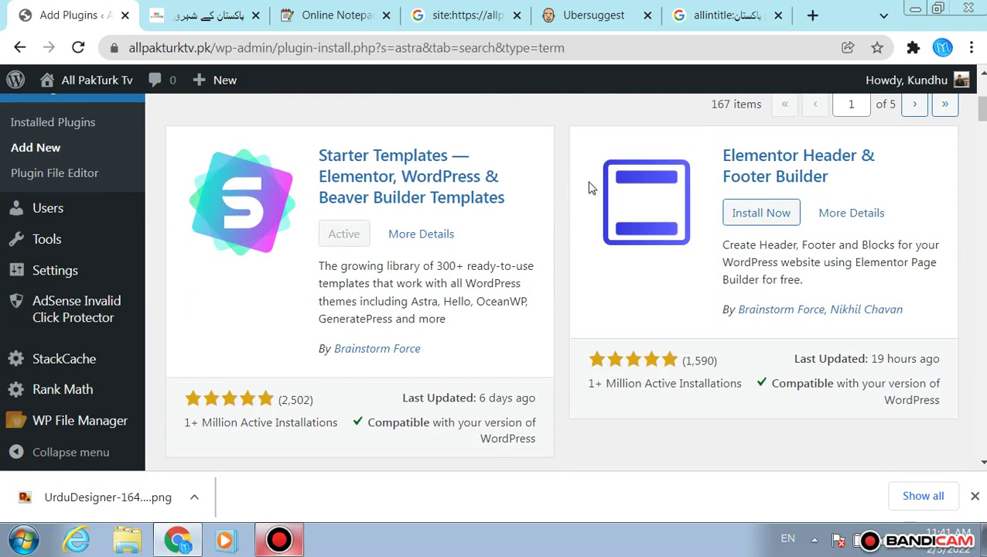
{"action": "scroll", "coordinate": [358, 246], "scroll_direction": "down", "scroll_amount": 5}
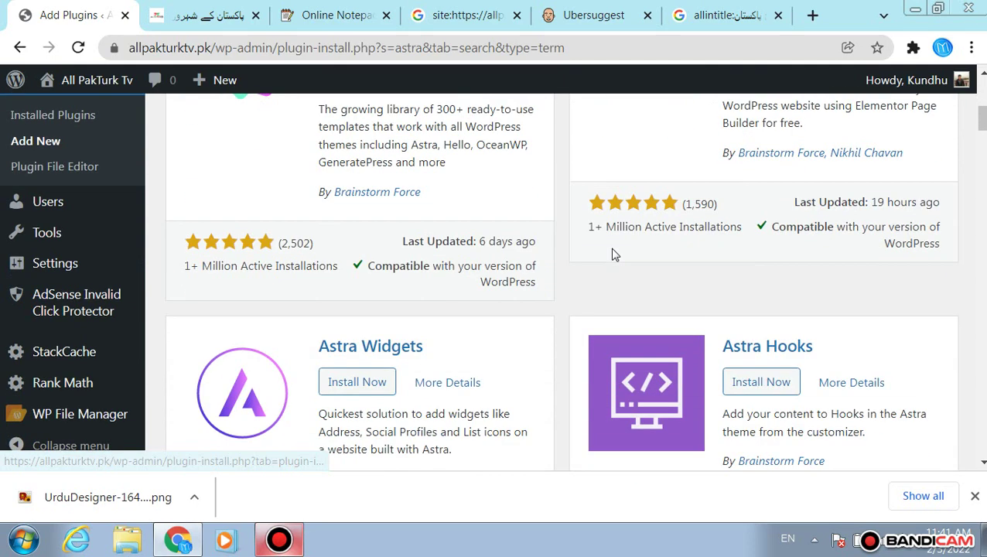
{"action": "left_click", "coordinate": [352, 176]}
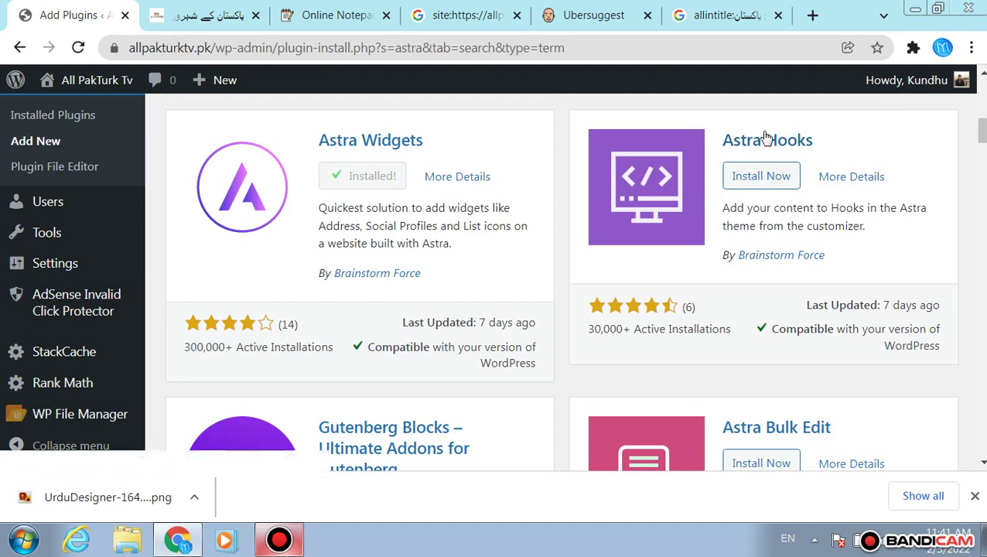
{"action": "scroll", "coordinate": [627, 223], "scroll_direction": "down", "scroll_amount": 3}
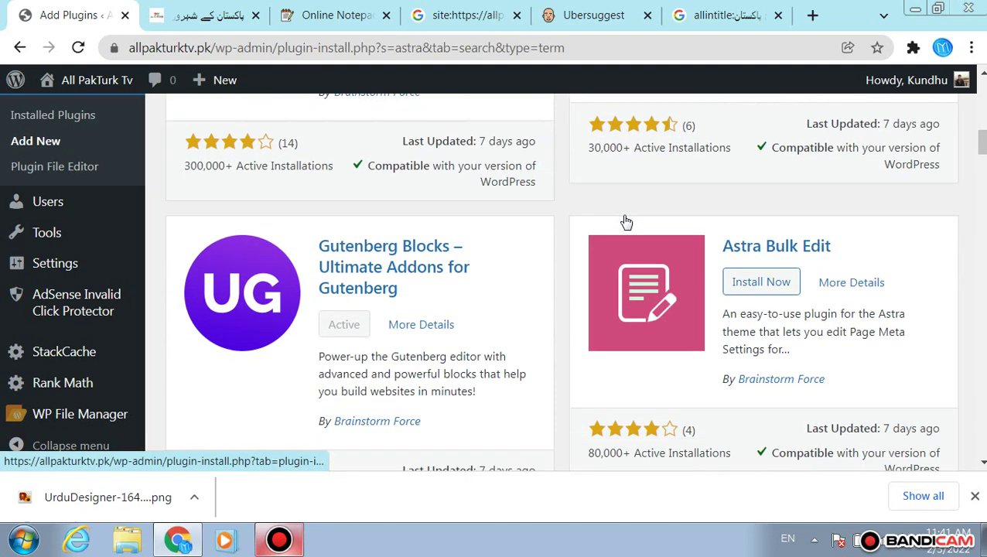
{"action": "scroll", "coordinate": [743, 159], "scroll_direction": "up", "scroll_amount": 3}
{"action": "left_click", "coordinate": [761, 175]}
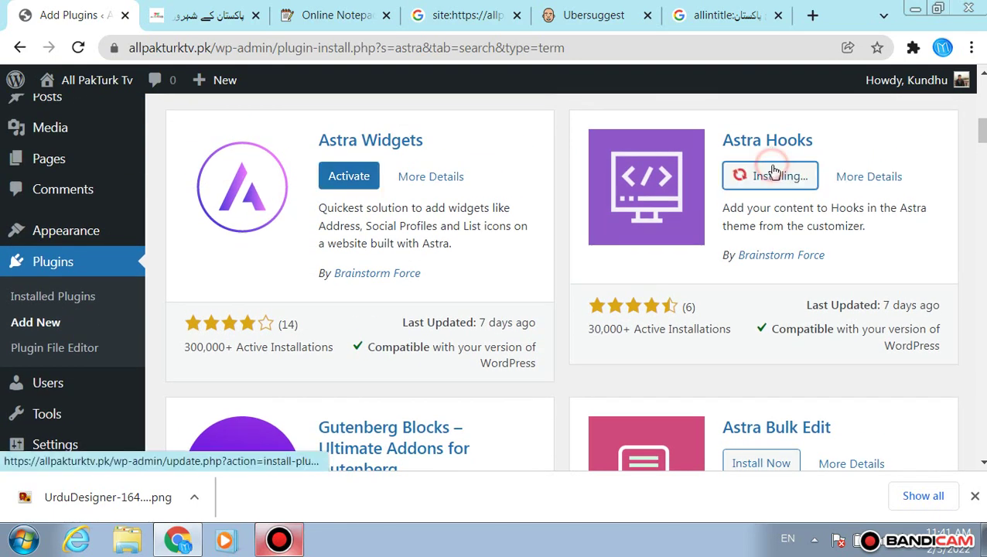
{"action": "scroll", "coordinate": [773, 193], "scroll_direction": "down", "scroll_amount": 2}
{"action": "left_click", "coordinate": [761, 282]}
{"action": "scroll", "coordinate": [760, 288], "scroll_direction": "down", "scroll_amount": 2}
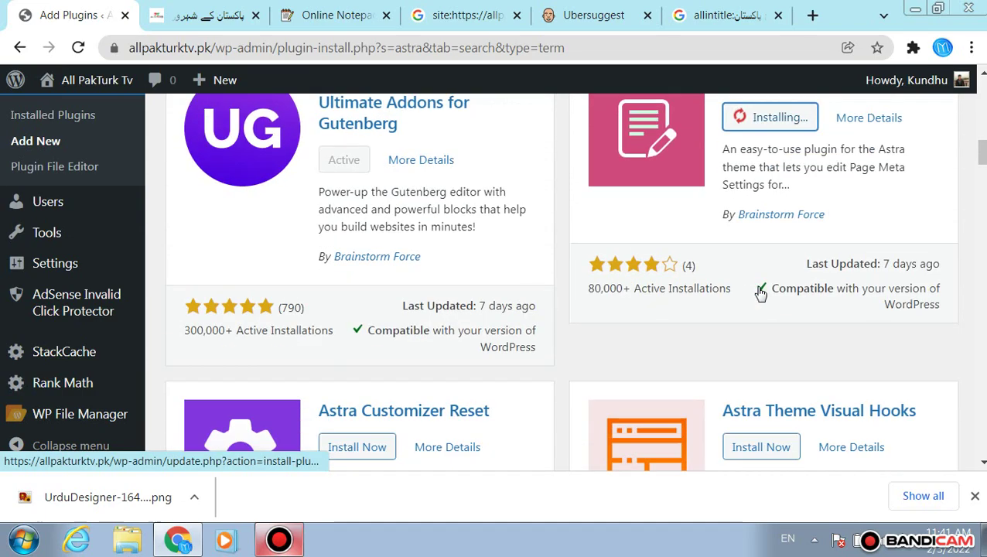
- Browse the rest of the astra search results for other plugins that suit the site
{"action": "scroll", "coordinate": [588, 383], "scroll_direction": "down", "scroll_amount": 5}
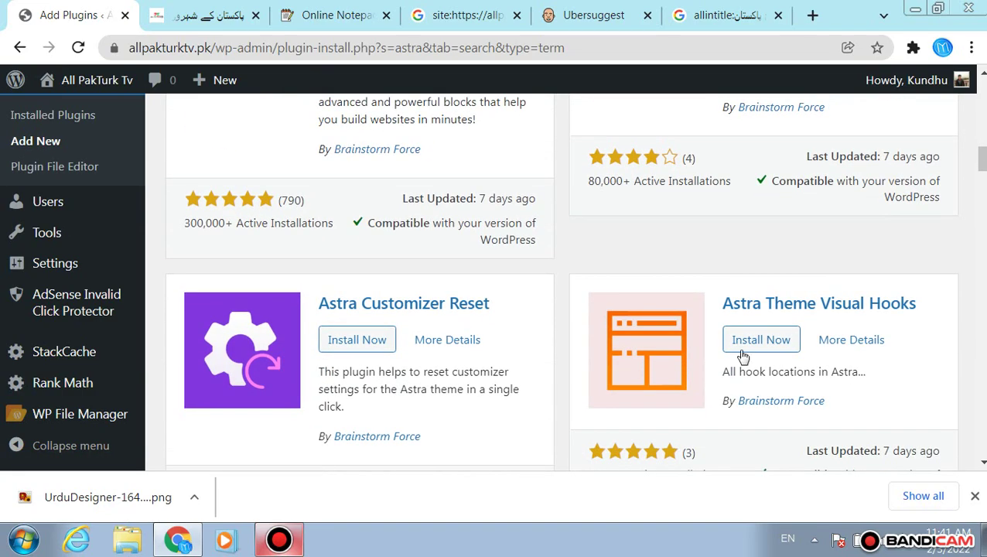
{"action": "scroll", "coordinate": [596, 379], "scroll_direction": "down", "scroll_amount": 4}
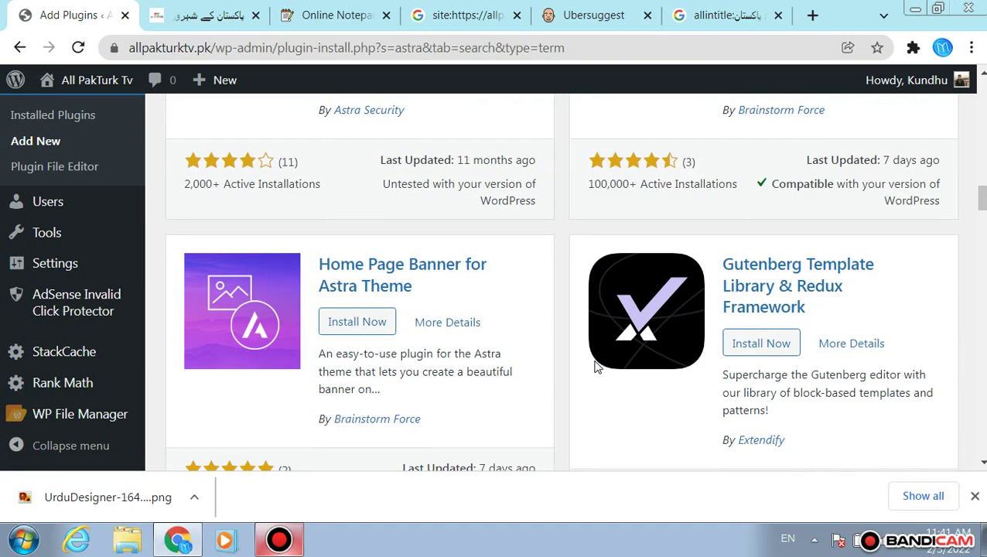
{"action": "scroll", "coordinate": [593, 360], "scroll_direction": "down", "scroll_amount": 2}
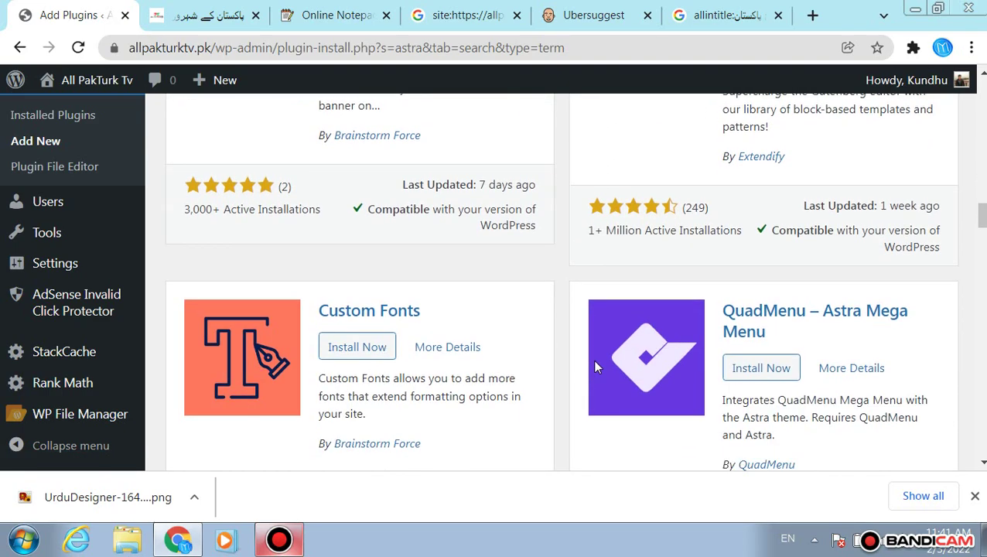
{"action": "scroll", "coordinate": [594, 365], "scroll_direction": "up", "scroll_amount": 2}
{"action": "scroll", "coordinate": [595, 264], "scroll_direction": "down", "scroll_amount": 6}
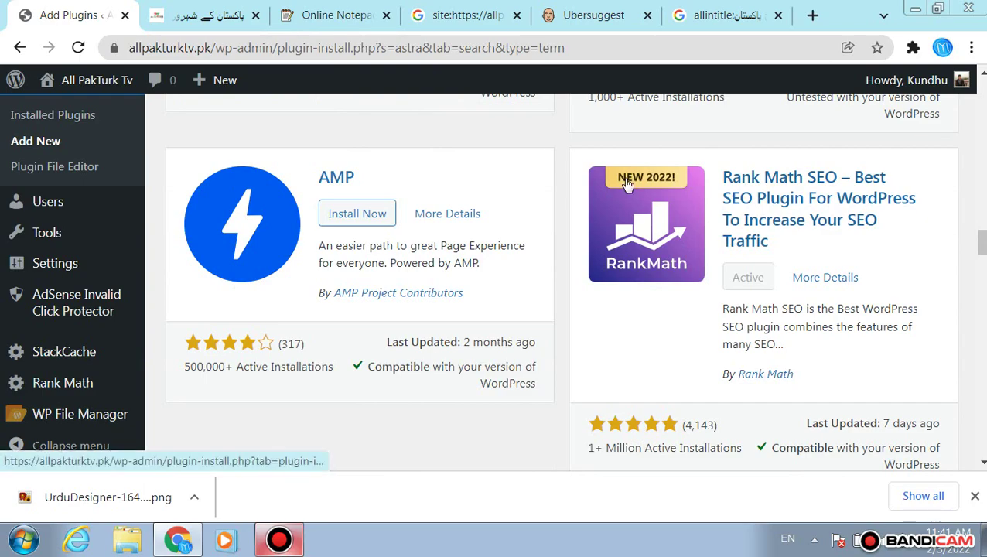
{"action": "scroll", "coordinate": [626, 183], "scroll_direction": "down", "scroll_amount": 5}
{"action": "scroll", "coordinate": [626, 183], "scroll_direction": "up", "scroll_amount": 4}
{"action": "scroll", "coordinate": [626, 183], "scroll_direction": "down", "scroll_amount": 15}
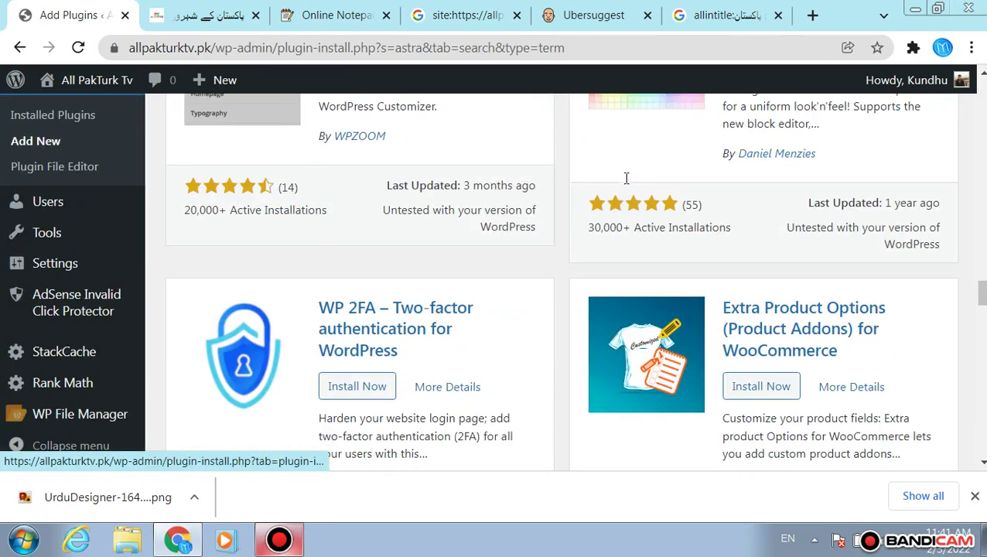
{"action": "scroll", "coordinate": [626, 183], "scroll_direction": "down", "scroll_amount": 10}
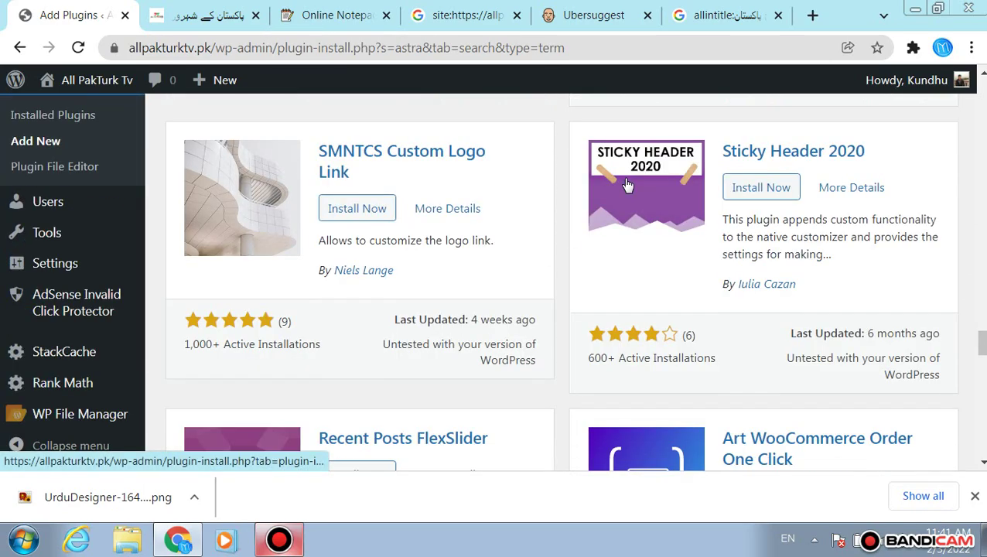
- Activate the Astra Widgets plugin from the astra search results
{"action": "scroll", "coordinate": [627, 179], "scroll_direction": "down", "scroll_amount": 2}
{"action": "scroll", "coordinate": [627, 178], "scroll_direction": "down", "scroll_amount": 4}
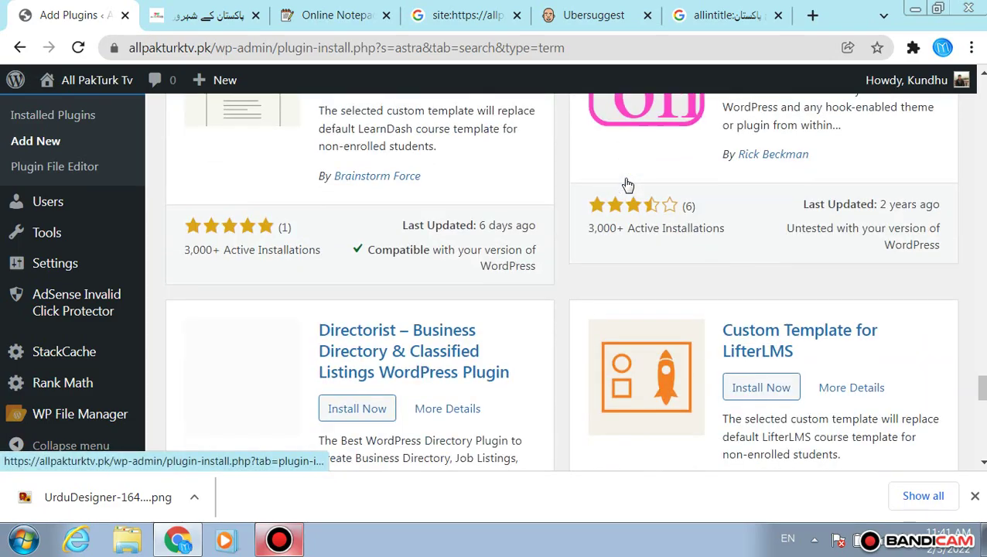
{"action": "scroll", "coordinate": [626, 179], "scroll_direction": "up", "scroll_amount": 20}
{"action": "scroll", "coordinate": [625, 186], "scroll_direction": "up", "scroll_amount": 5}
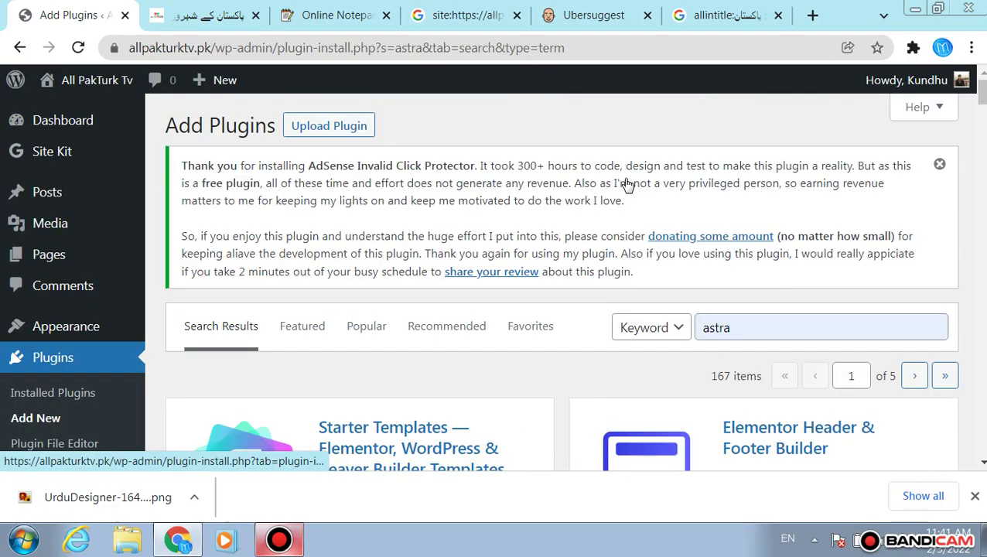
{"action": "scroll", "coordinate": [629, 174], "scroll_direction": "down", "scroll_amount": 5}
{"action": "scroll", "coordinate": [578, 202], "scroll_direction": "down", "scroll_amount": 1}
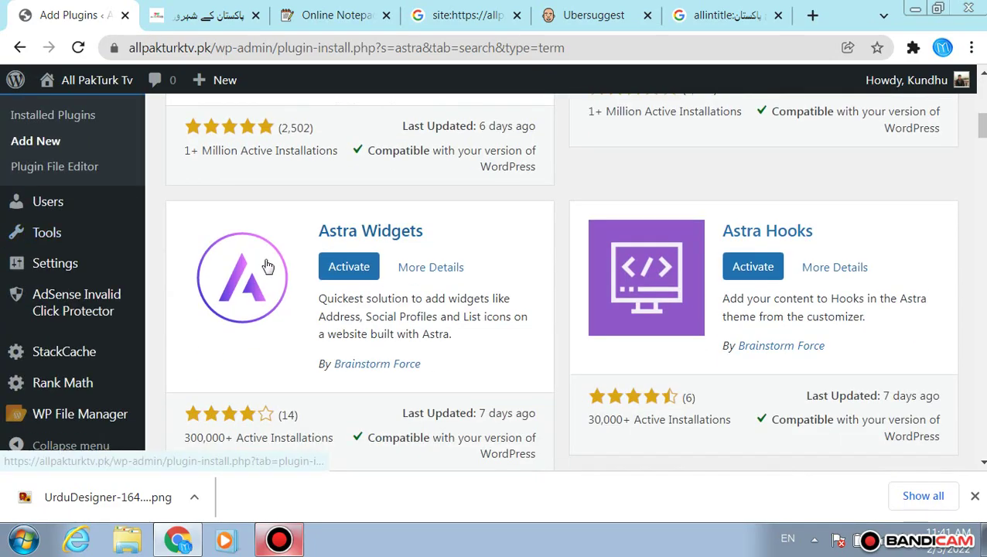
{"action": "left_click", "coordinate": [351, 268]}
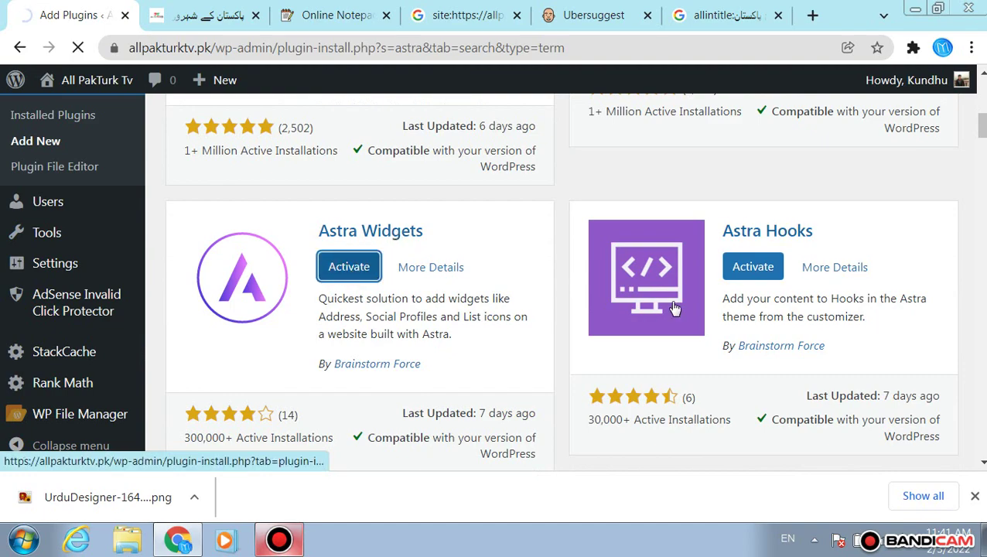
{"action": "scroll", "coordinate": [499, 276], "scroll_direction": "down", "scroll_amount": 3}
{"action": "scroll", "coordinate": [499, 276], "scroll_direction": "up", "scroll_amount": 1}
{"action": "scroll", "coordinate": [499, 277], "scroll_direction": "up", "scroll_amount": 3}
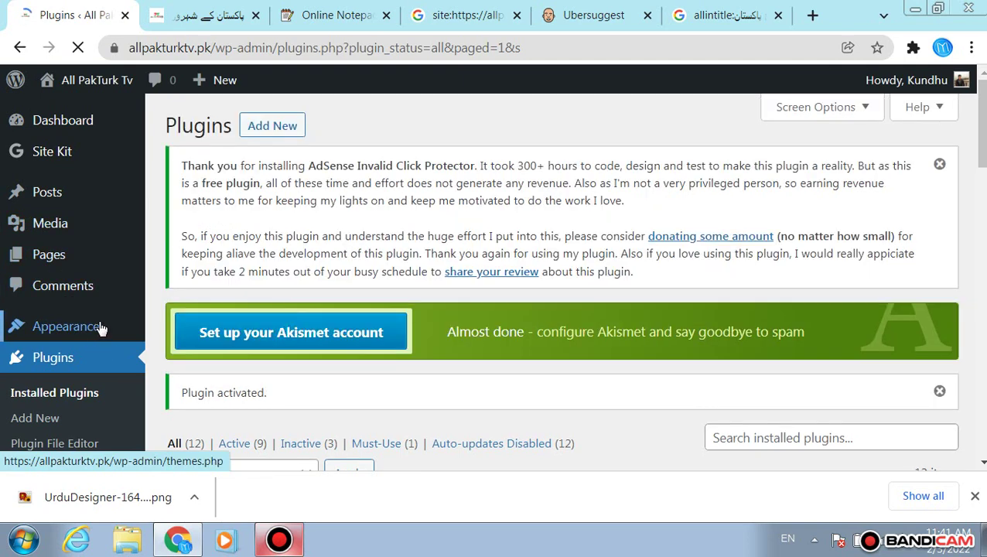
- Open the Widgets page in the site's appearance settings
{"action": "scroll", "coordinate": [96, 338], "scroll_direction": "down", "scroll_amount": 3}
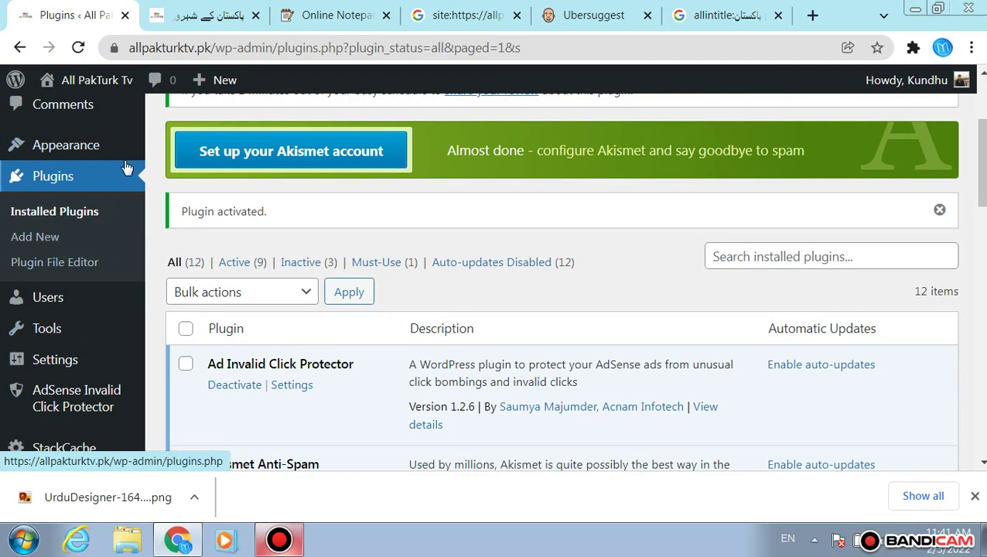
{"action": "mouse_move", "coordinate": [128, 151]}
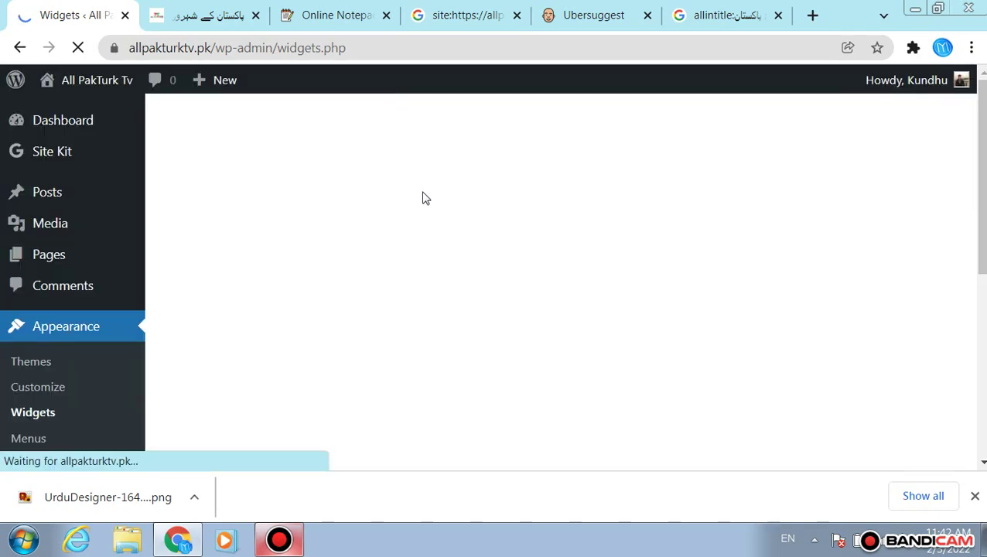
{"action": "scroll", "coordinate": [422, 198], "scroll_direction": "down", "scroll_amount": 5}
{"action": "scroll", "coordinate": [422, 198], "scroll_direction": "up", "scroll_amount": 3}
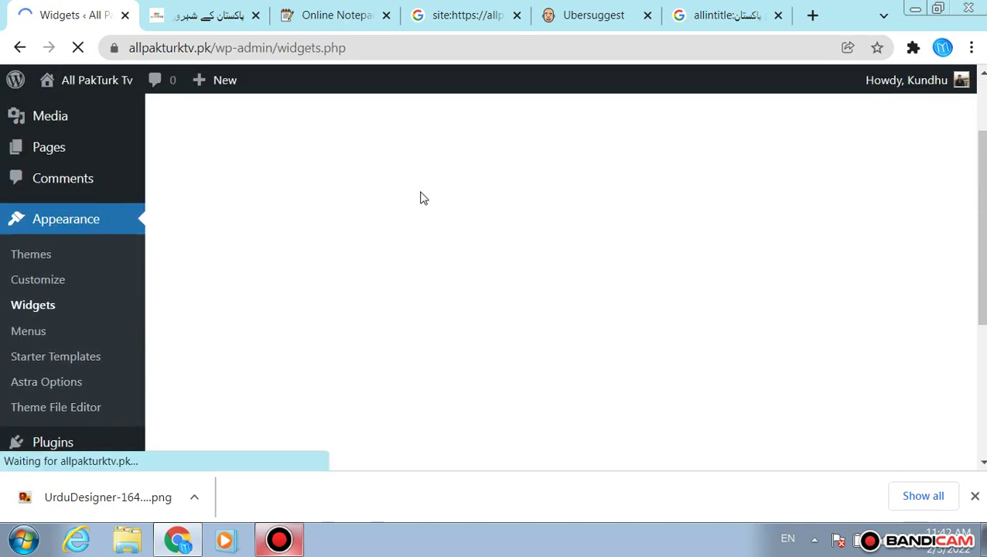
- Close the Online Notepad page and return to the Widgets page
{"action": "left_click", "coordinate": [338, 27]}
{"action": "scroll", "coordinate": [370, 293], "scroll_direction": "down", "scroll_amount": 3}
{"action": "key", "text": "Delete"}
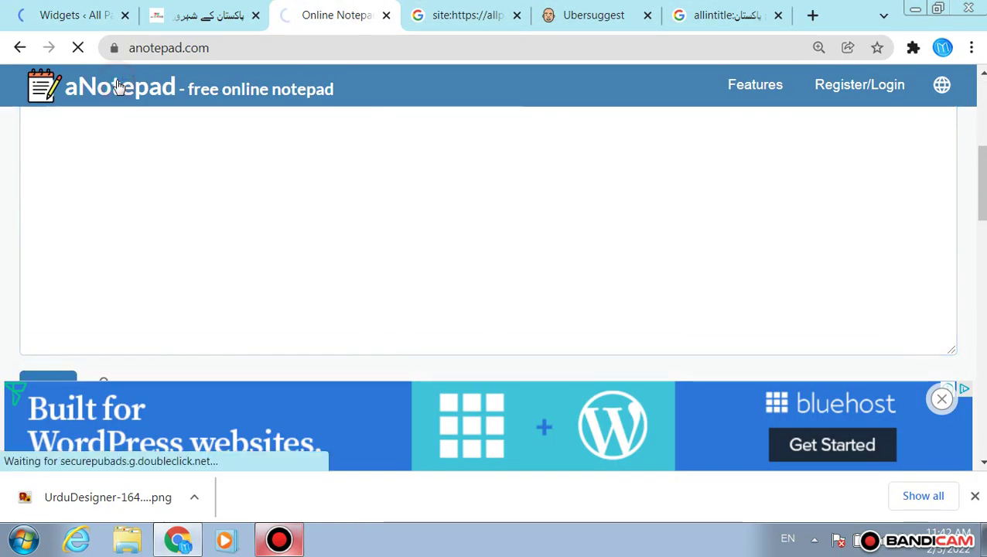
{"action": "key", "text": "ctrl+v"}
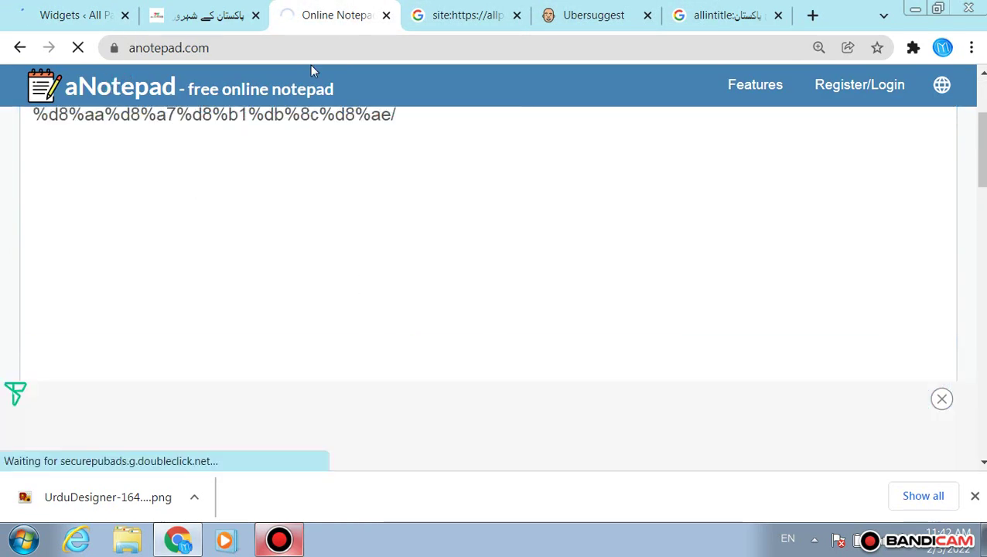
{"action": "left_click", "coordinate": [386, 15]}
{"action": "left_click", "coordinate": [81, 15]}
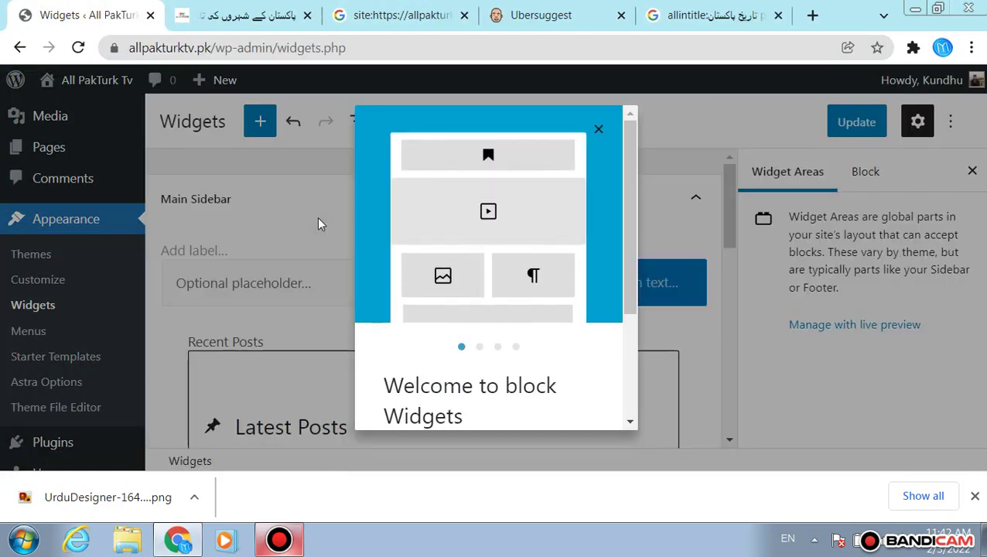
- Dismiss the block widgets welcome guide and go down to the Header, footer and inactive widget areas
{"action": "left_click", "coordinate": [319, 221]}
{"action": "scroll", "coordinate": [433, 294], "scroll_direction": "down", "scroll_amount": 5}
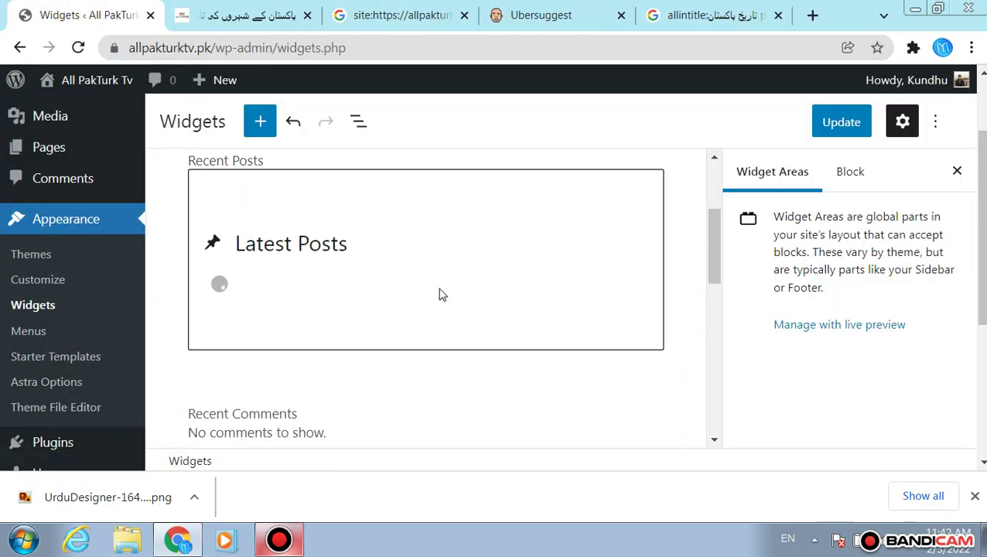
{"action": "scroll", "coordinate": [387, 255], "scroll_direction": "down", "scroll_amount": 5}
{"action": "scroll", "coordinate": [477, 218], "scroll_direction": "down", "scroll_amount": 3}
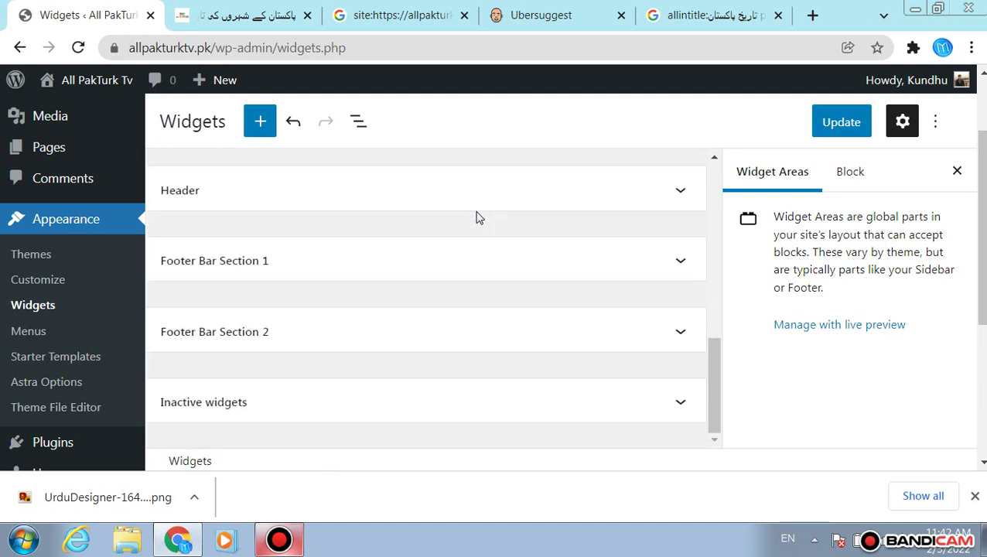
- Expand the Inactive widgets, Footer Bar Section 2 and Footer Bar Section 1 areas
{"action": "left_click", "coordinate": [403, 403]}
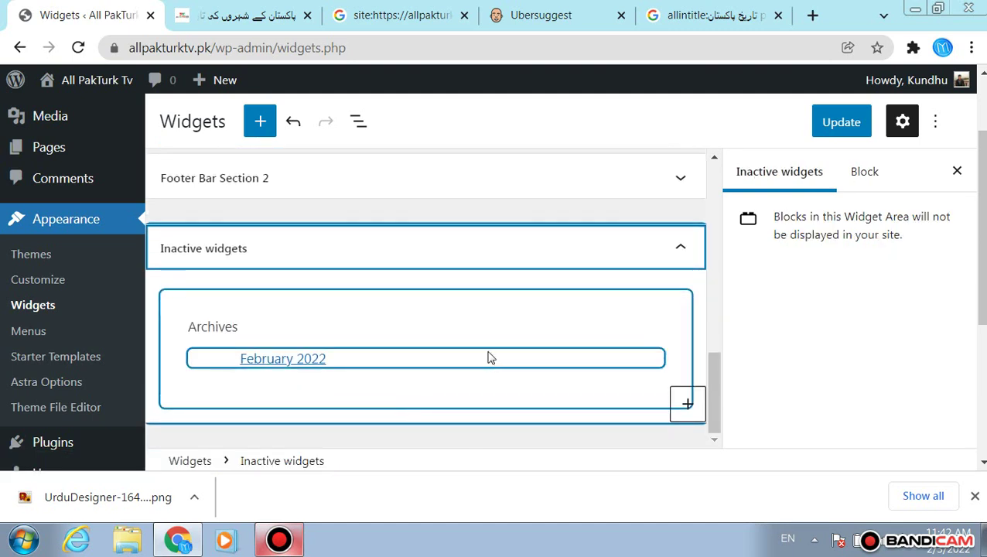
{"action": "scroll", "coordinate": [567, 229], "scroll_direction": "up", "scroll_amount": 2}
{"action": "left_click", "coordinate": [553, 261]}
{"action": "left_click", "coordinate": [557, 227]}
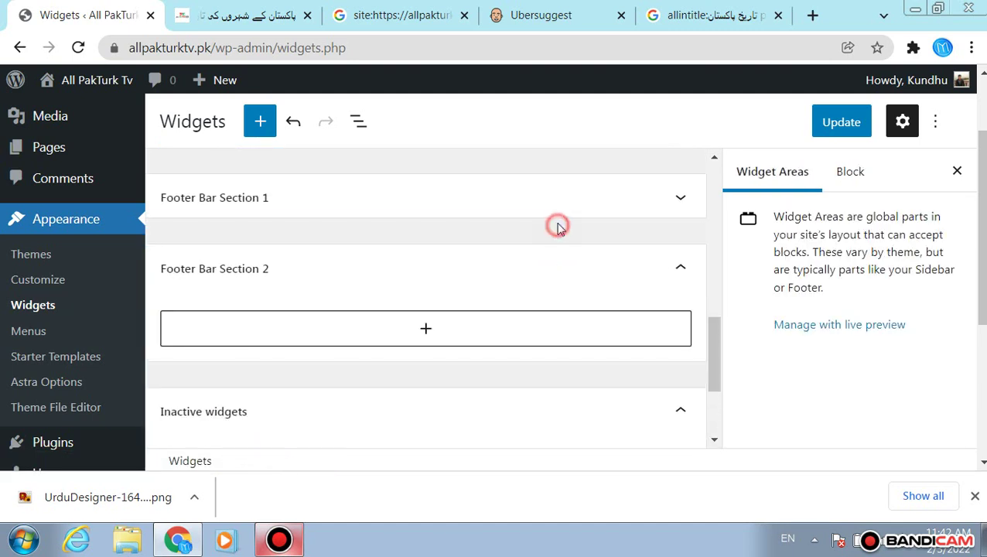
{"action": "left_click", "coordinate": [567, 219]}
{"action": "scroll", "coordinate": [504, 255], "scroll_direction": "up", "scroll_amount": 3}
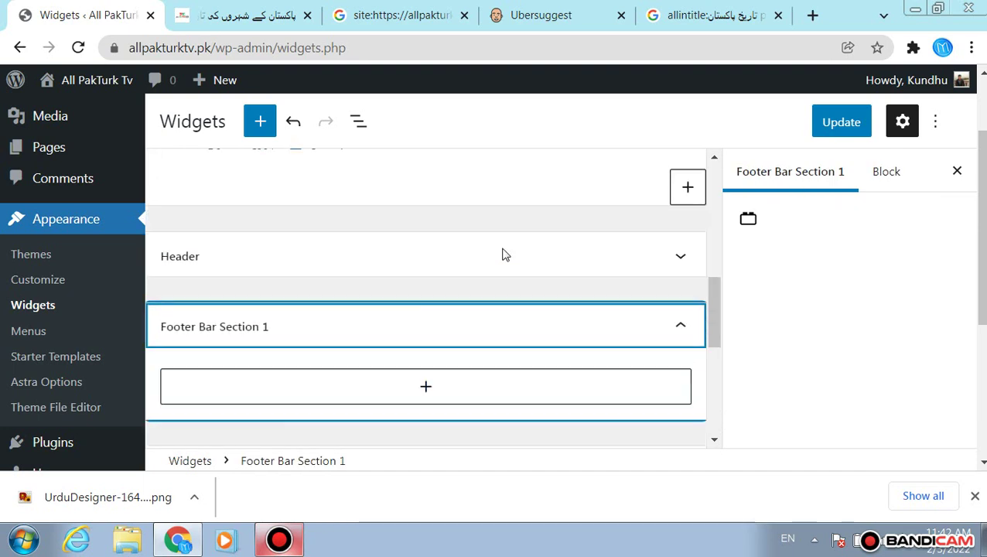
- Open the full block library for adding a block to Footer Bar Section 1
{"action": "scroll", "coordinate": [503, 255], "scroll_direction": "down", "scroll_amount": 2}
{"action": "left_click", "coordinate": [446, 354]}
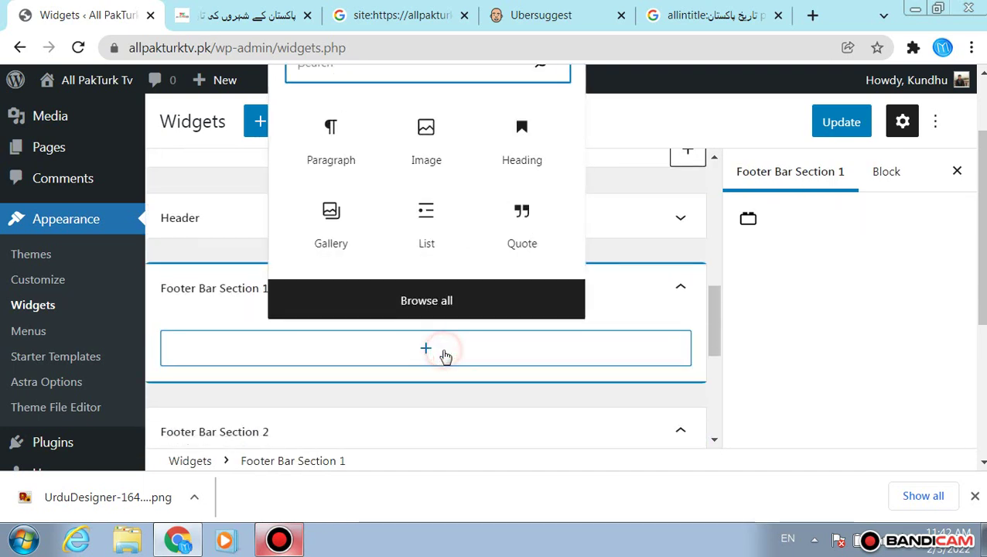
{"action": "scroll", "coordinate": [441, 286], "scroll_direction": "down", "scroll_amount": 3}
{"action": "left_click", "coordinate": [438, 290]}
- Find the Star Rating block in the block library and add it to Footer Bar Section 1
{"action": "scroll", "coordinate": [294, 263], "scroll_direction": "down", "scroll_amount": 5}
{"action": "scroll", "coordinate": [284, 257], "scroll_direction": "down", "scroll_amount": 20}
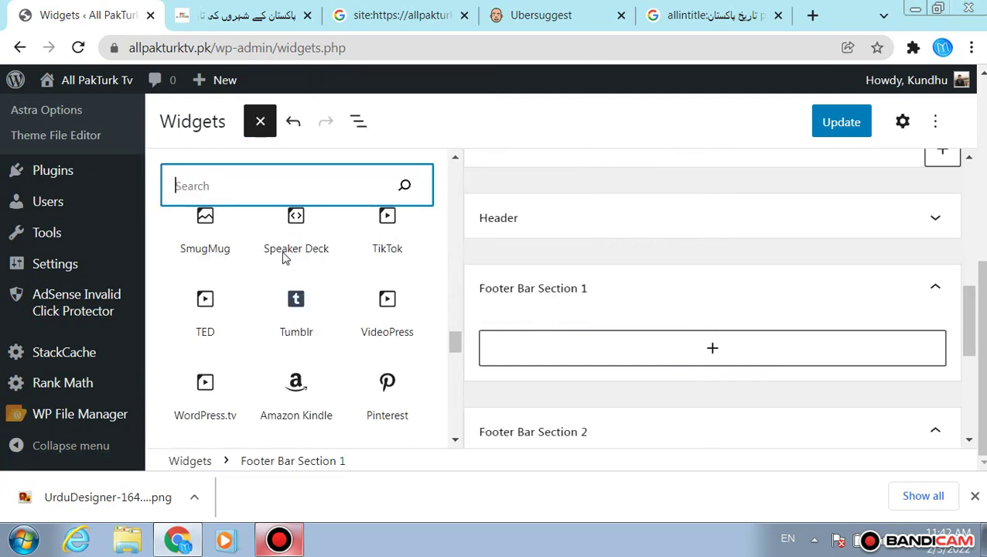
{"action": "scroll", "coordinate": [285, 257], "scroll_direction": "down", "scroll_amount": 3}
{"action": "scroll", "coordinate": [287, 259], "scroll_direction": "up", "scroll_amount": 10}
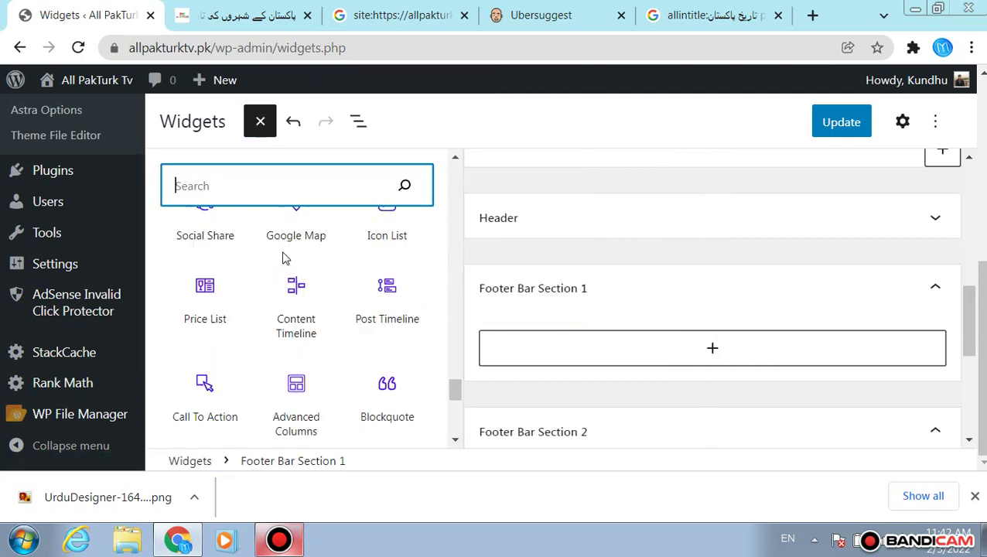
{"action": "scroll", "coordinate": [296, 360], "scroll_direction": "down", "scroll_amount": 2}
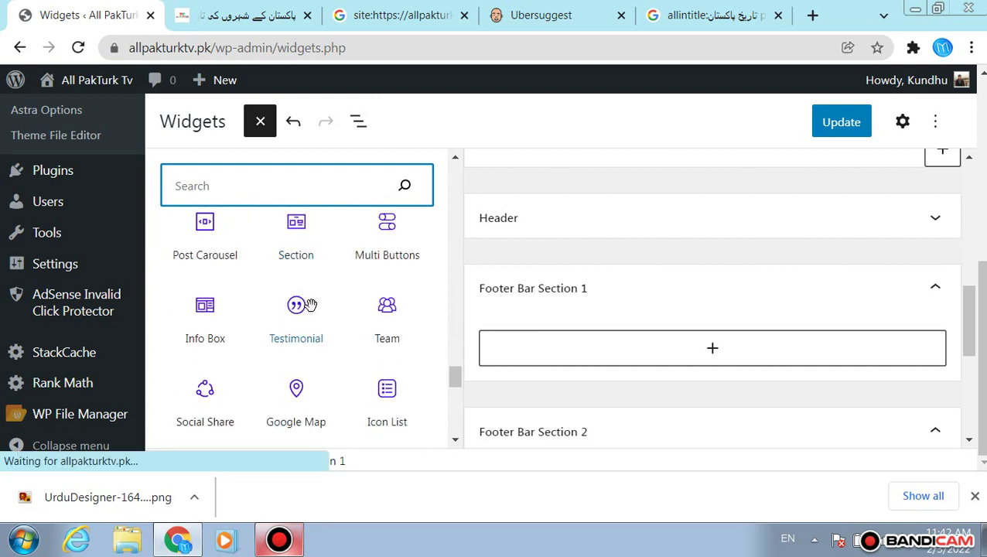
{"action": "scroll", "coordinate": [309, 306], "scroll_direction": "up", "scroll_amount": 1}
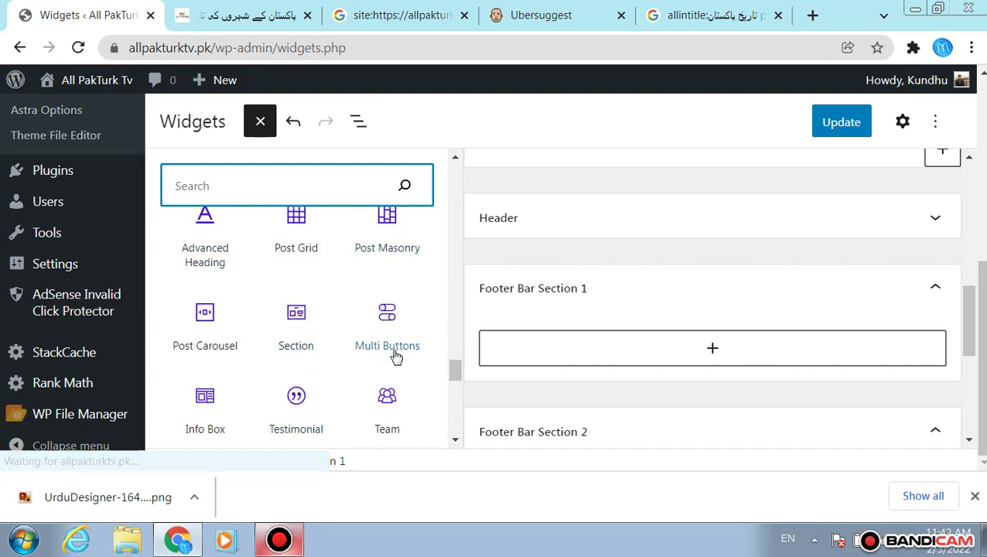
{"action": "scroll", "coordinate": [395, 357], "scroll_direction": "down", "scroll_amount": 1}
{"action": "scroll", "coordinate": [399, 348], "scroll_direction": "down", "scroll_amount": 1}
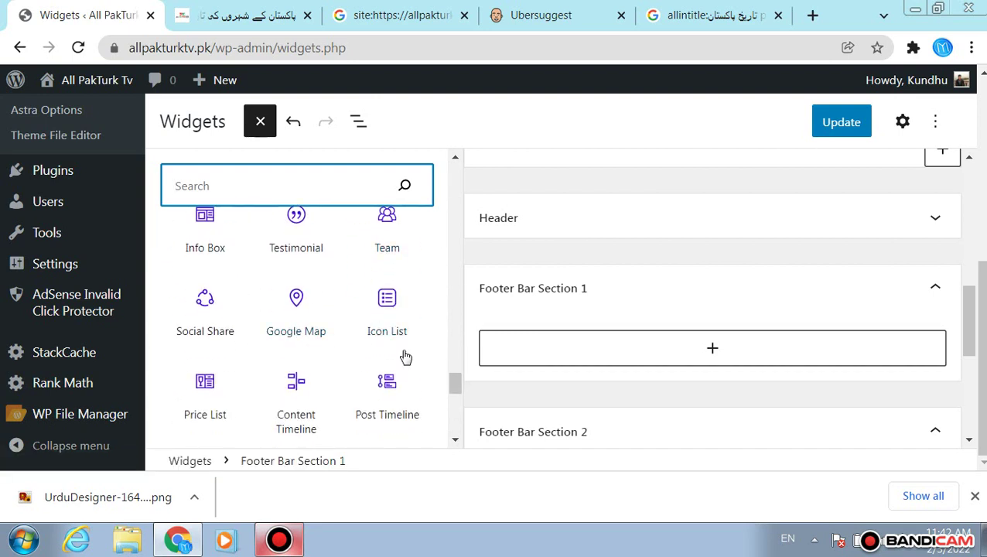
{"action": "scroll", "coordinate": [310, 328], "scroll_direction": "down", "scroll_amount": 2}
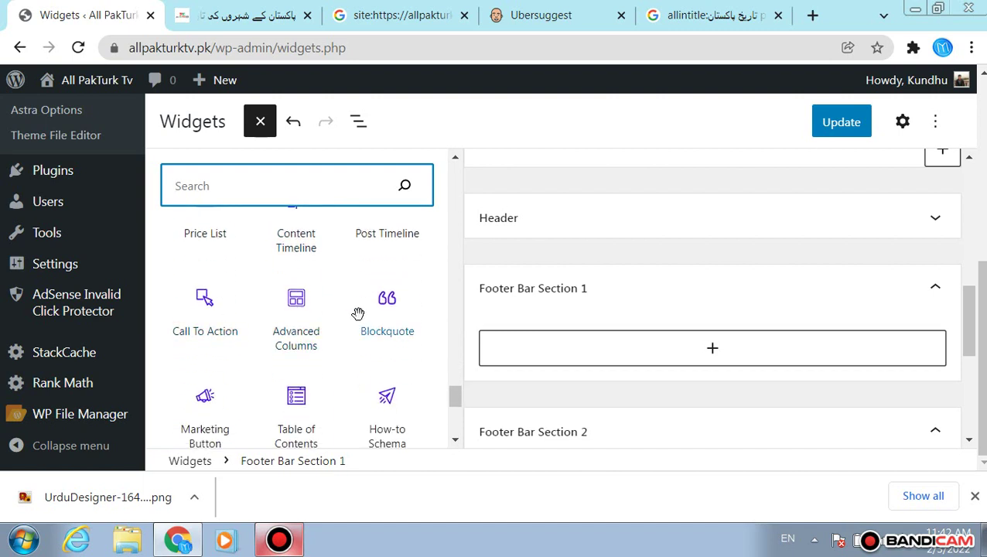
{"action": "scroll", "coordinate": [357, 313], "scroll_direction": "down", "scroll_amount": 1}
{"action": "scroll", "coordinate": [403, 313], "scroll_direction": "down", "scroll_amount": 2}
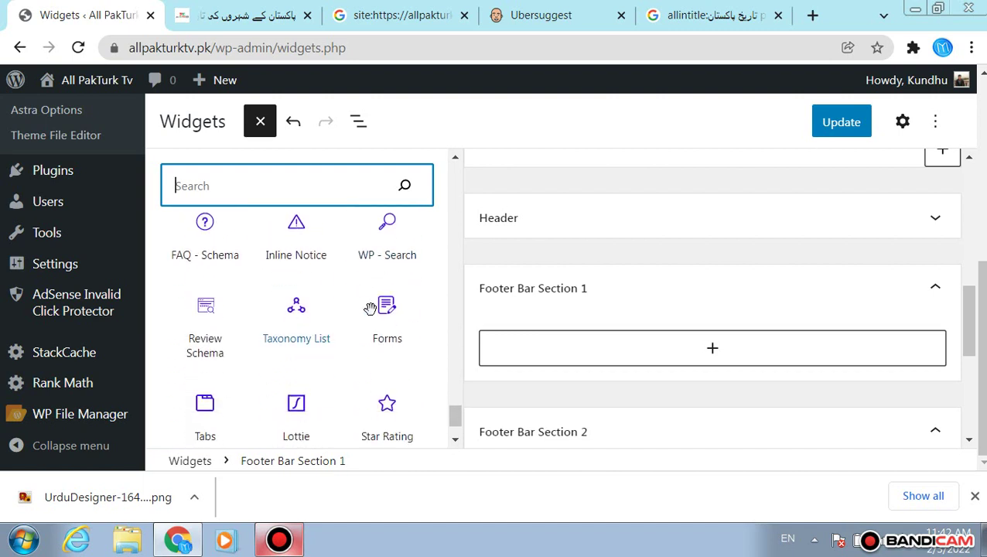
{"action": "scroll", "coordinate": [359, 338], "scroll_direction": "down", "scroll_amount": 1}
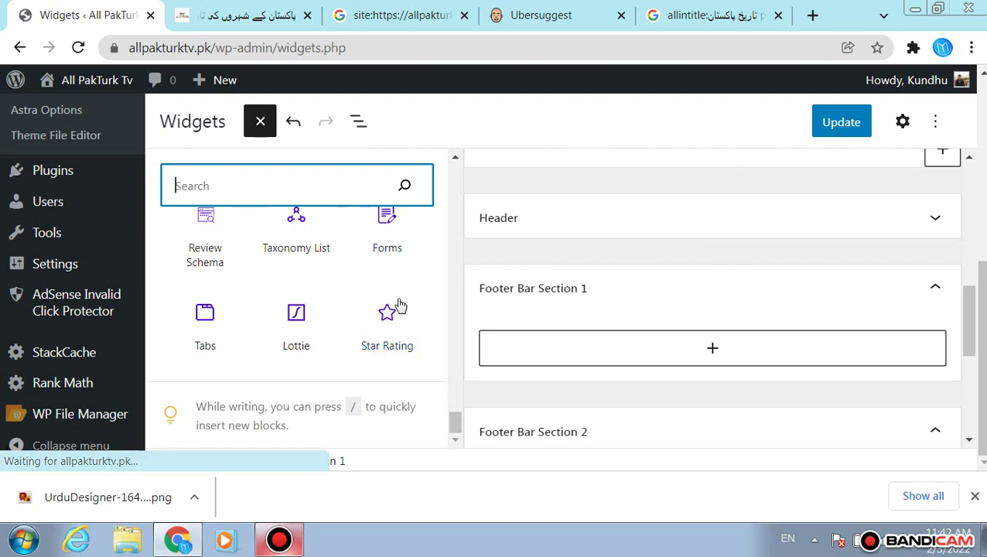
{"action": "left_click", "coordinate": [386, 324]}
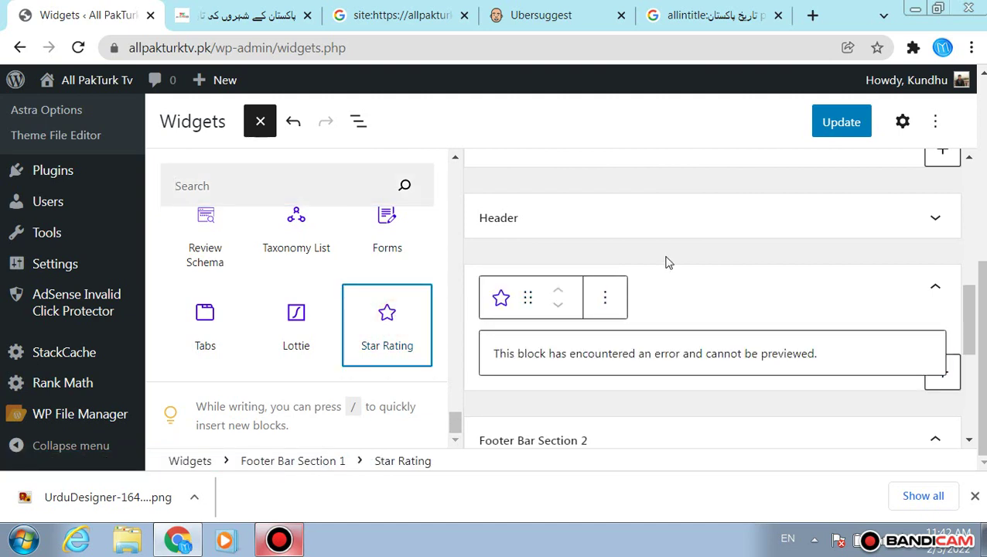
- Collapse the Main Sidebar area and save the widget changes
{"action": "scroll", "coordinate": [667, 262], "scroll_direction": "up", "scroll_amount": 5}
{"action": "left_click", "coordinate": [681, 177]}
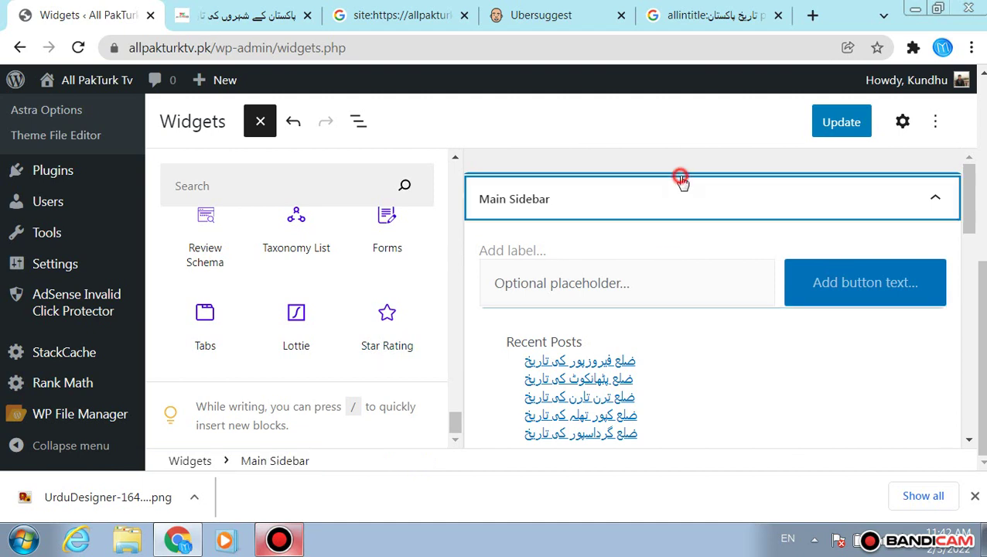
{"action": "left_click", "coordinate": [683, 164]}
{"action": "left_click", "coordinate": [857, 122]}
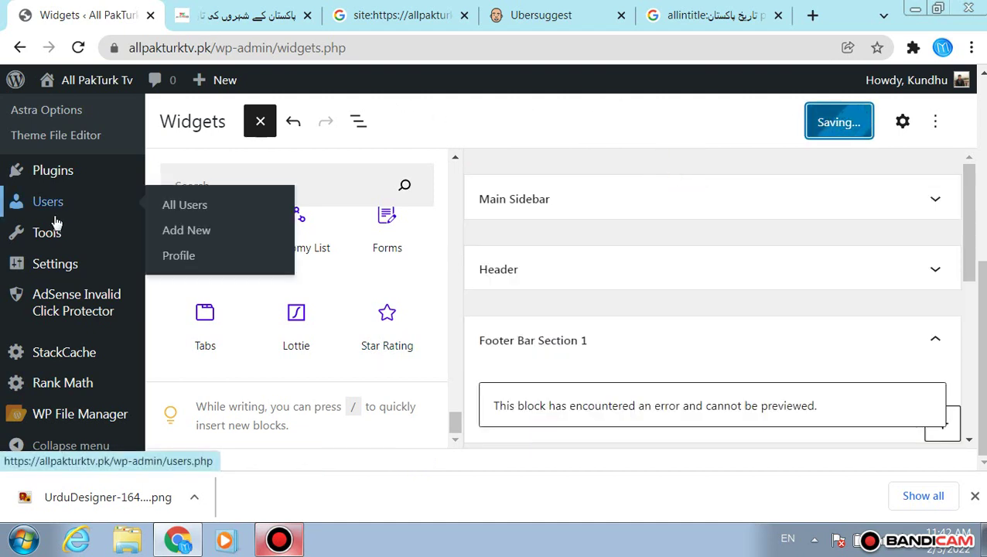
- Open the list of all pages and dismiss the AdSense Invalid Click Protector notice
{"action": "scroll", "coordinate": [55, 221], "scroll_direction": "up", "scroll_amount": 5}
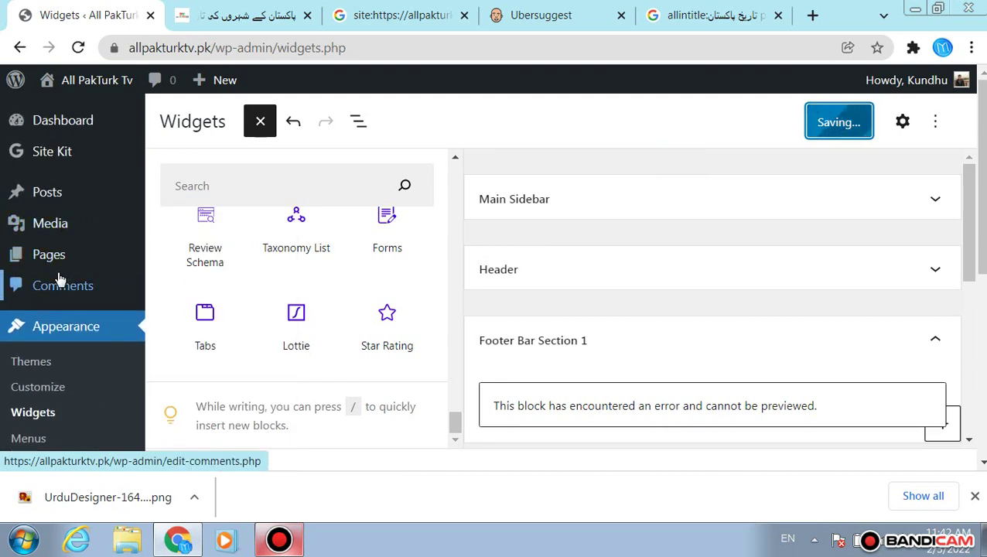
{"action": "mouse_move", "coordinate": [74, 263]}
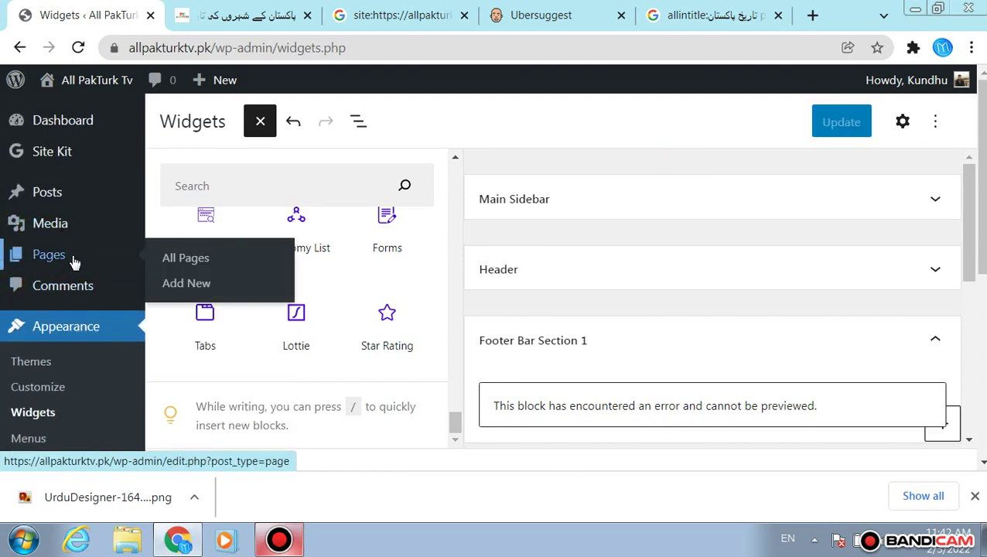
{"action": "left_click", "coordinate": [214, 262]}
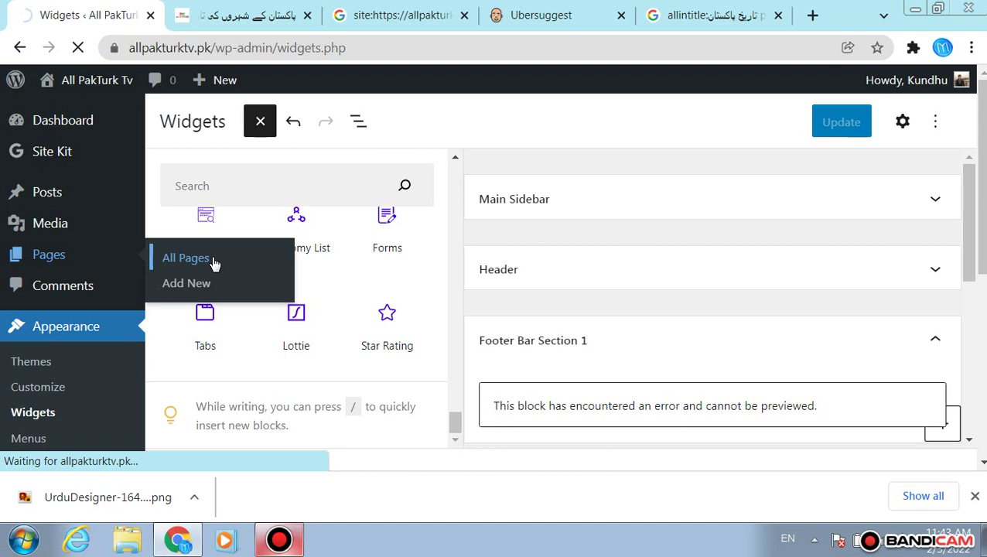
{"action": "scroll", "coordinate": [405, 221], "scroll_direction": "down", "scroll_amount": 3}
{"action": "scroll", "coordinate": [405, 223], "scroll_direction": "up", "scroll_amount": 3}
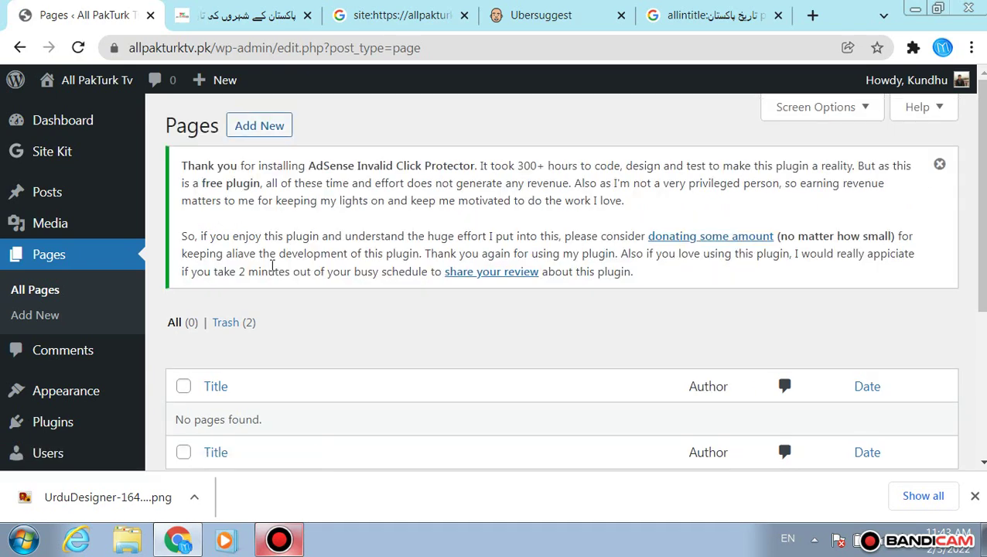
{"action": "scroll", "coordinate": [280, 299], "scroll_direction": "down", "scroll_amount": 2}
{"action": "scroll", "coordinate": [280, 299], "scroll_direction": "up", "scroll_amount": 2}
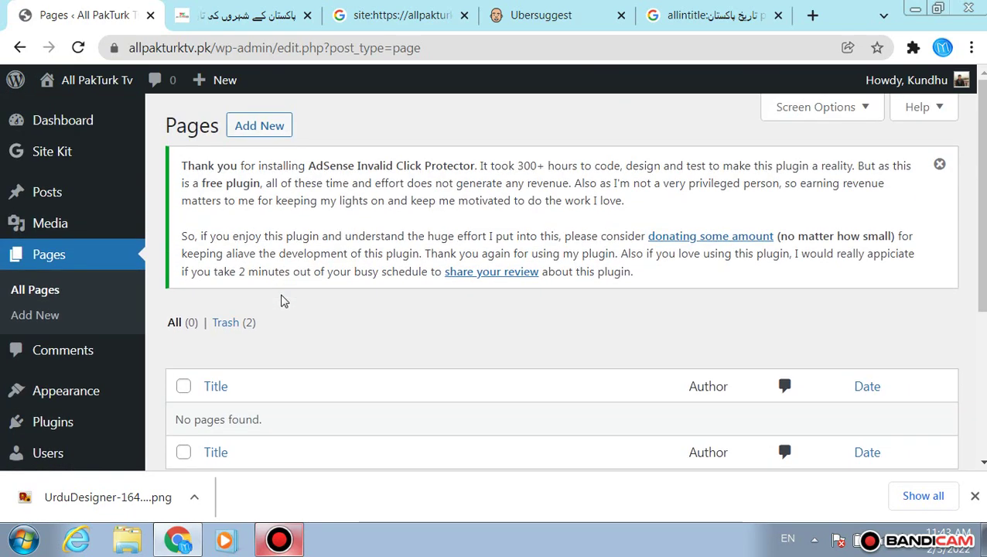
{"action": "left_click", "coordinate": [934, 165]}
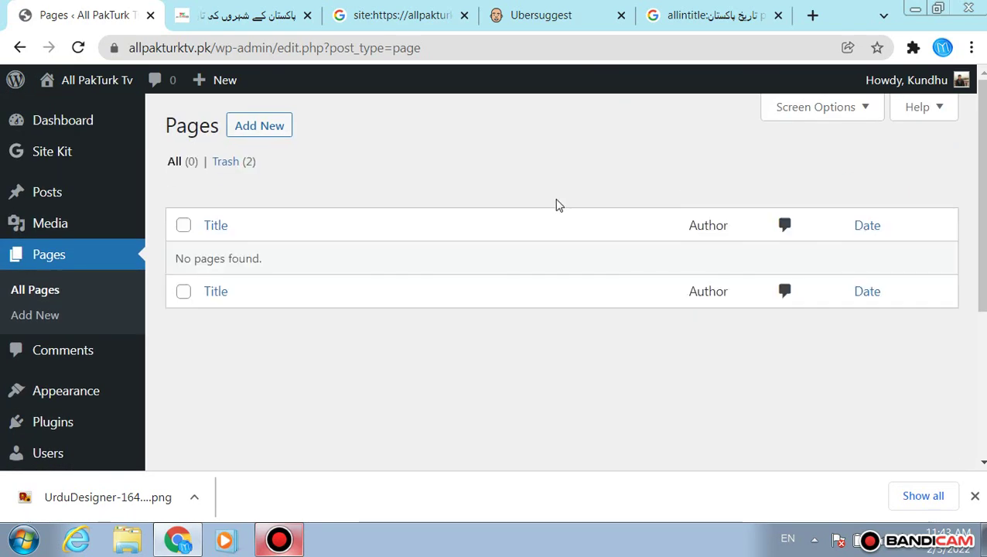
{"action": "mouse_move", "coordinate": [54, 232]}
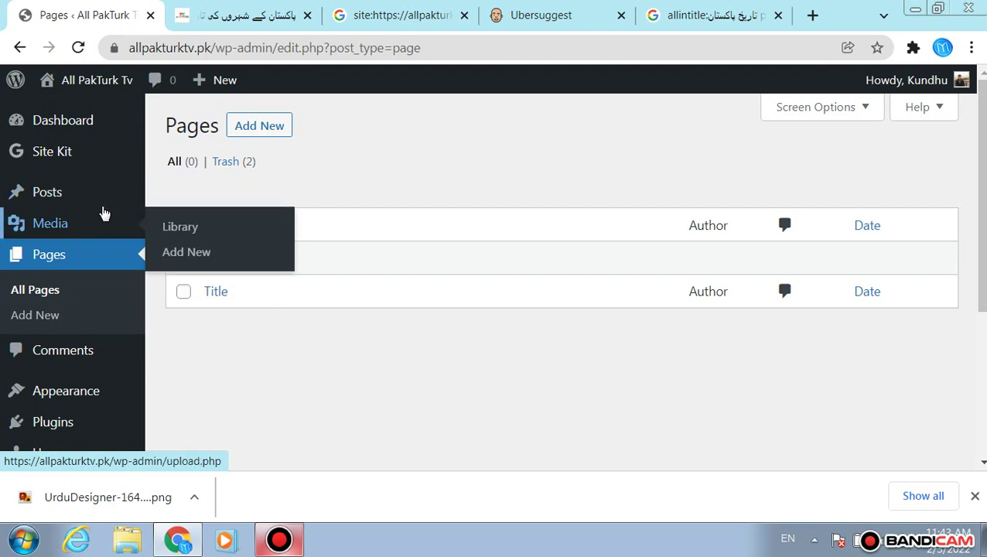
{"action": "mouse_move", "coordinate": [112, 155]}
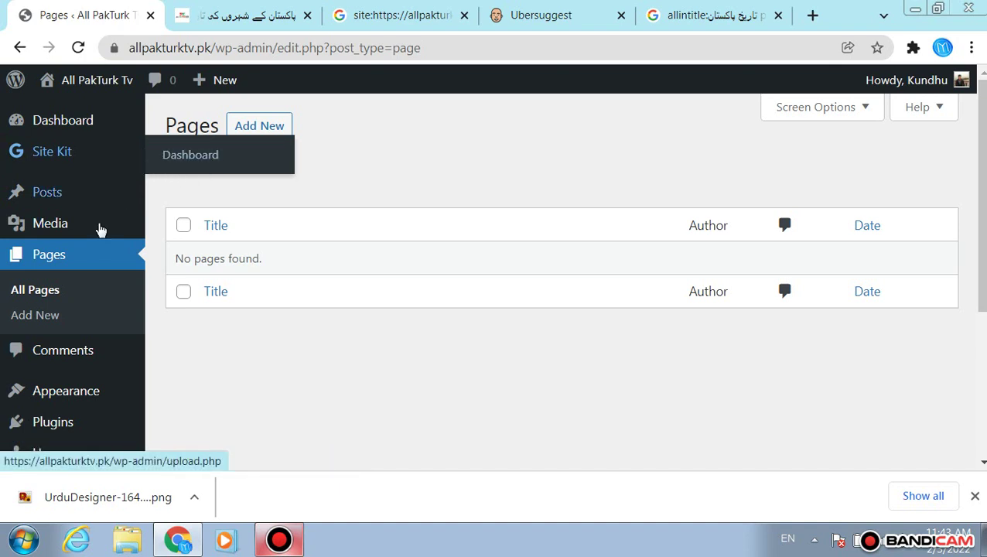
{"action": "scroll", "coordinate": [96, 232], "scroll_direction": "down", "scroll_amount": 3}
{"action": "mouse_move", "coordinate": [91, 322]}
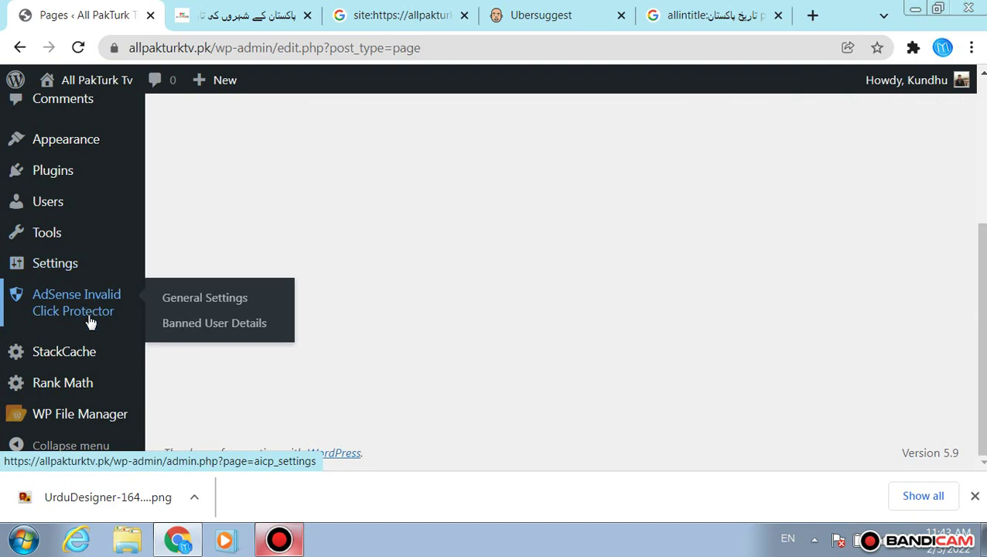
{"action": "scroll", "coordinate": [73, 264], "scroll_direction": "up", "scroll_amount": 3}
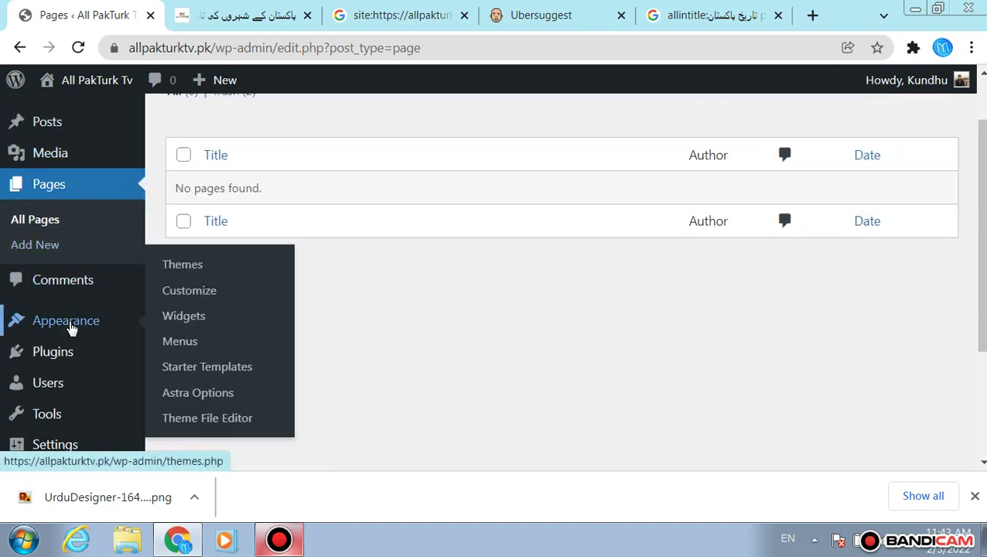
{"action": "mouse_move", "coordinate": [68, 350]}
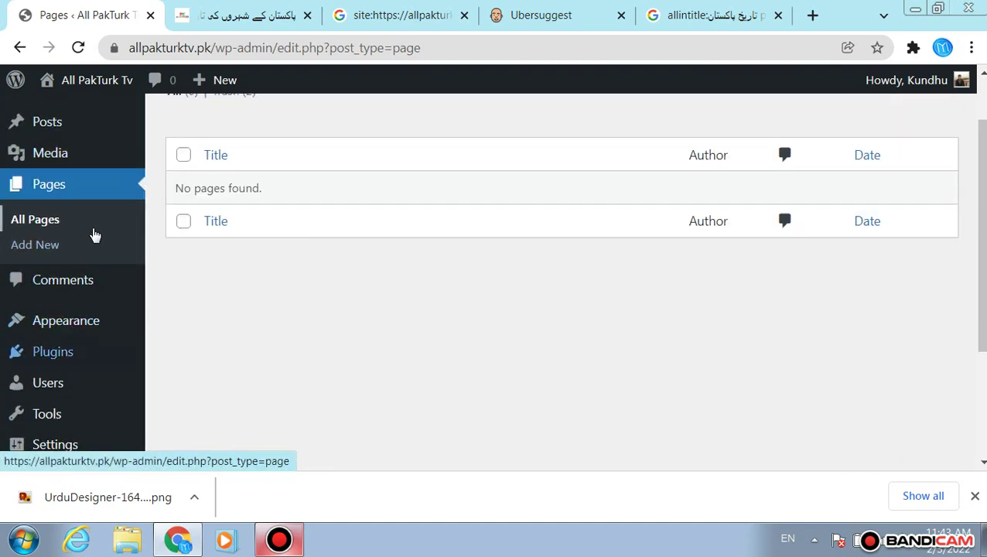
{"action": "scroll", "coordinate": [124, 154], "scroll_direction": "up", "scroll_amount": 1}
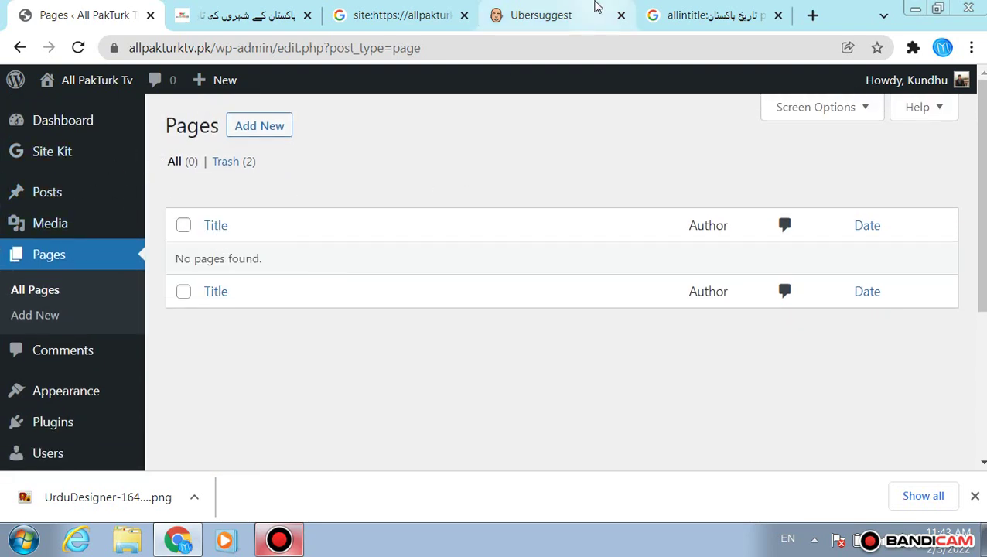
{"action": "mouse_move", "coordinate": [595, 4]}
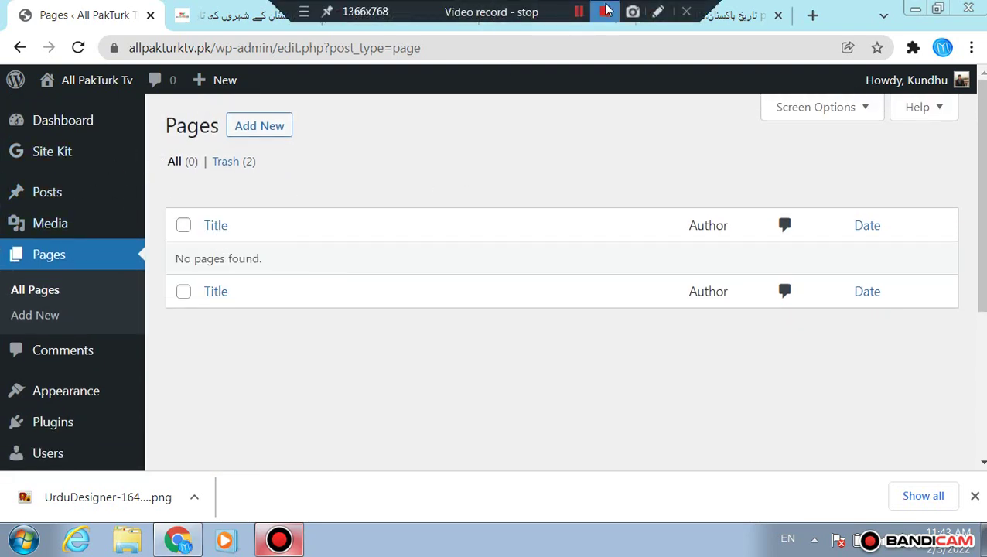